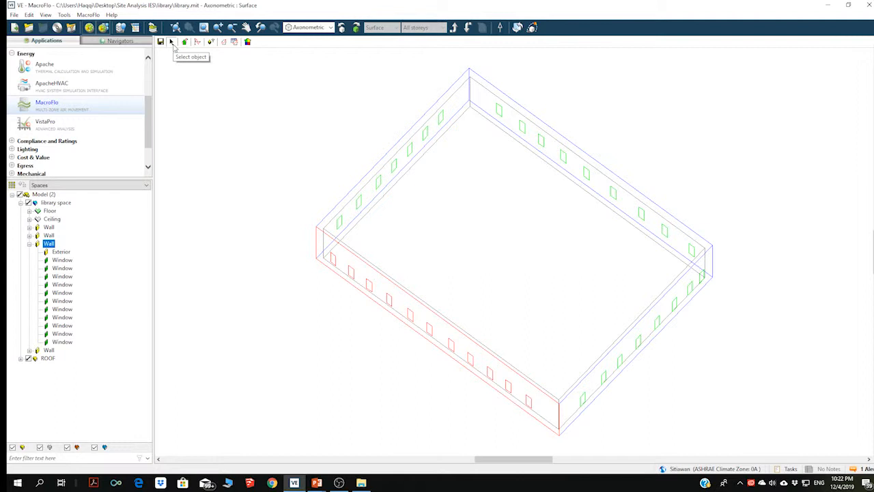
Step: Select the long front wall of the library space and open the opening type assignment for its windows
left_click(362, 234)
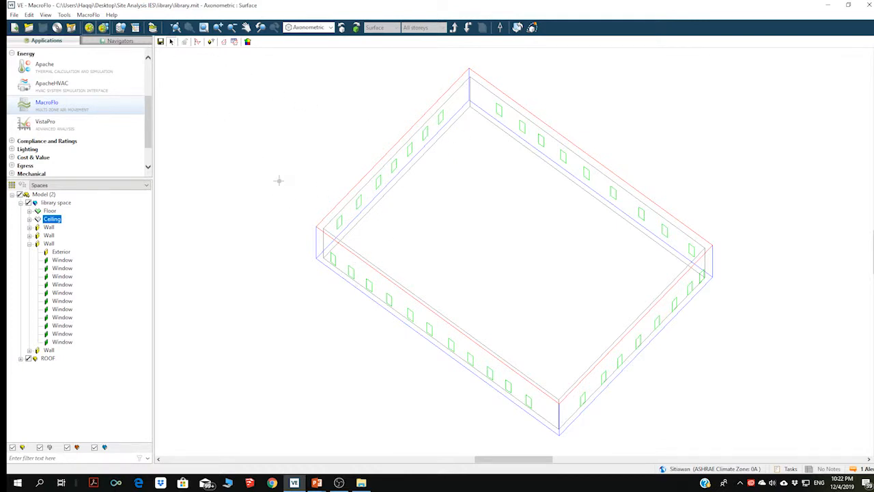
left_click(321, 254)
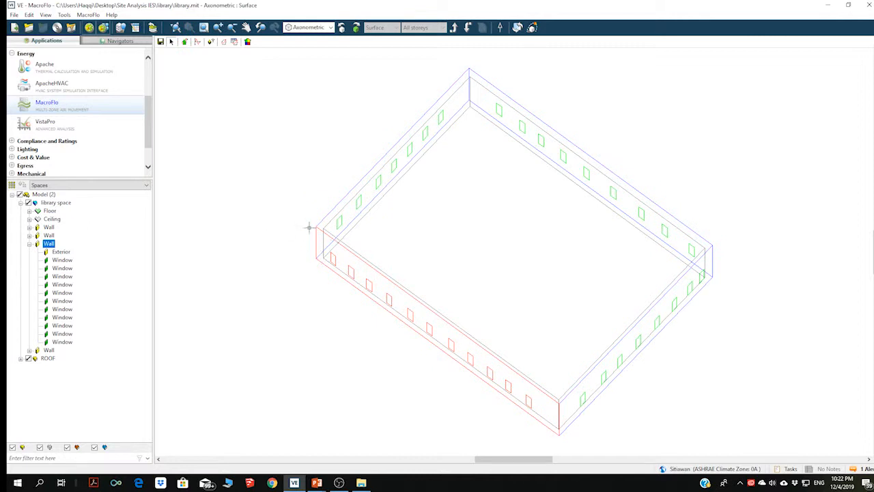
left_click(185, 43)
left_click_drag(519, 113, 368, 55)
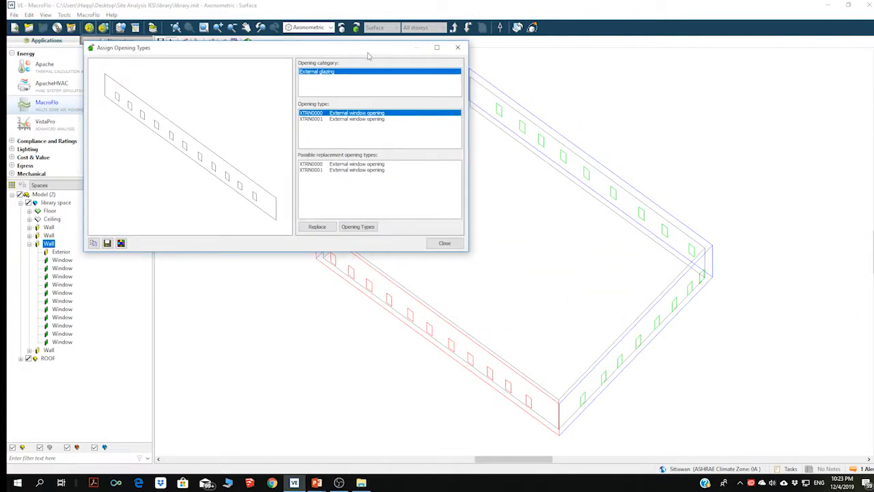
Step: Select opening type XTRN0001 on the wall and XTRN0000 as its possible replacement
left_click(319, 119)
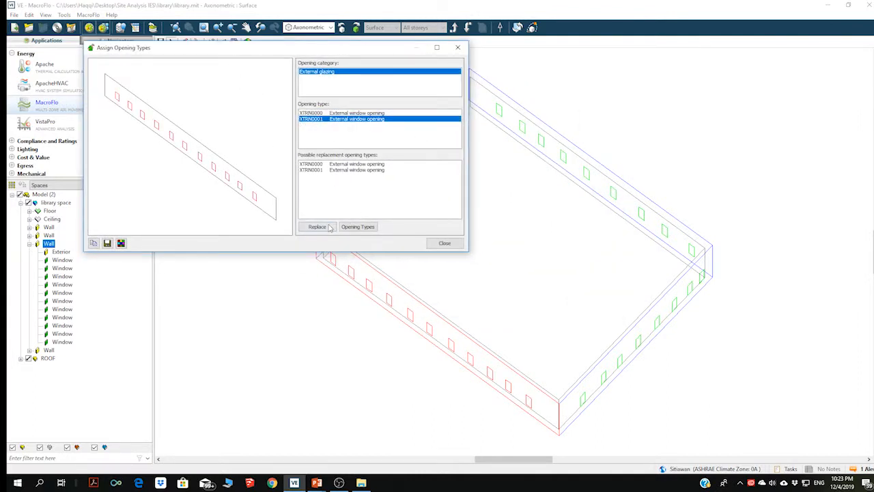
left_click(335, 170)
left_click(334, 165)
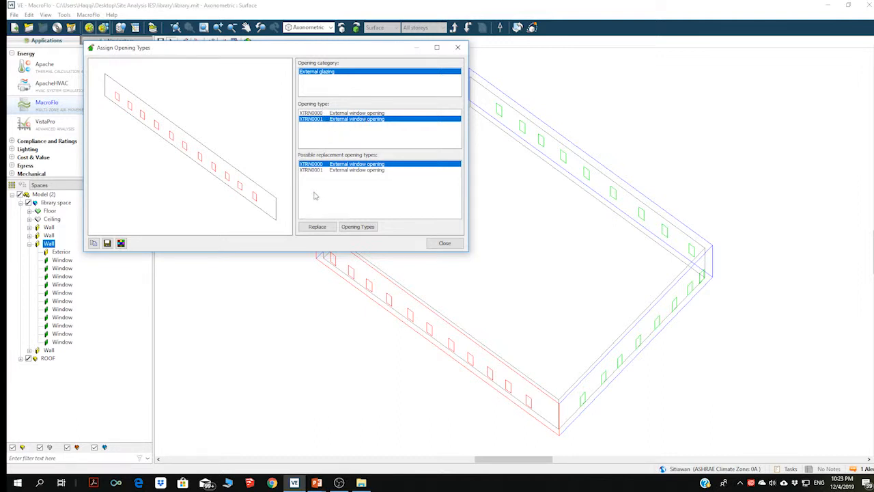
Step: Delete opening type XTRN0001 from the project database and save the MacroFlo opening types
left_click(356, 226)
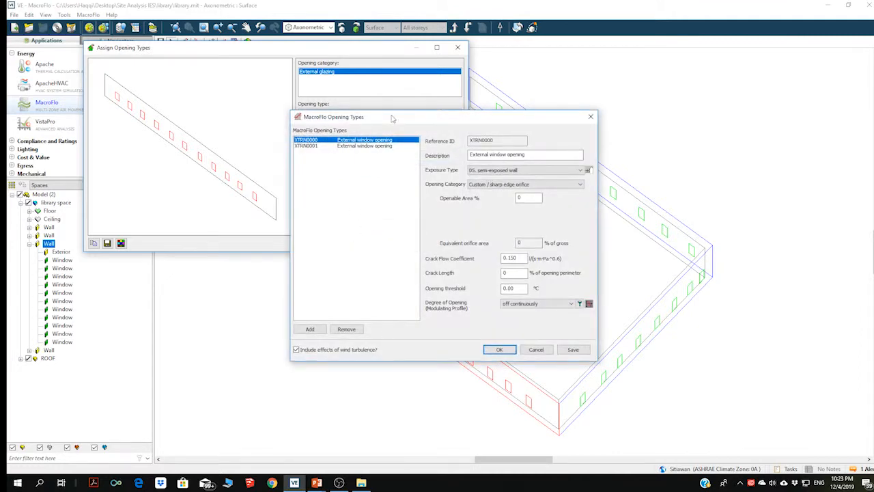
left_click_drag(391, 118, 572, 52)
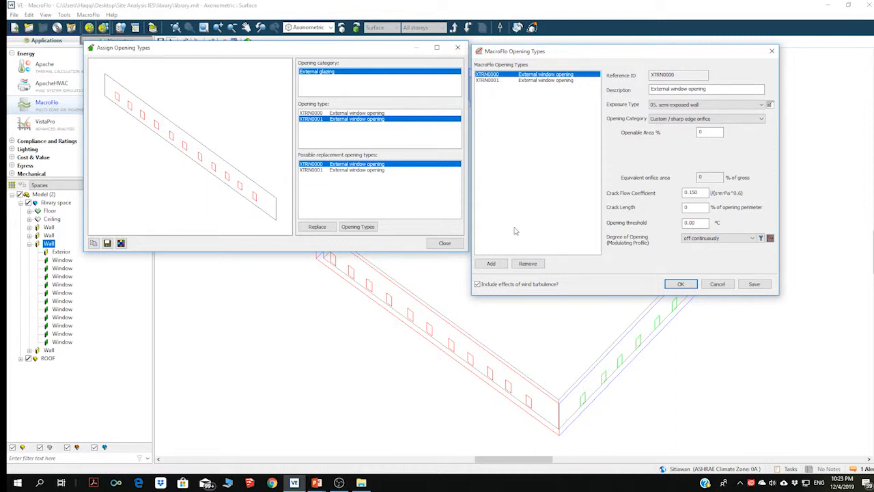
left_click(528, 81)
left_click(526, 263)
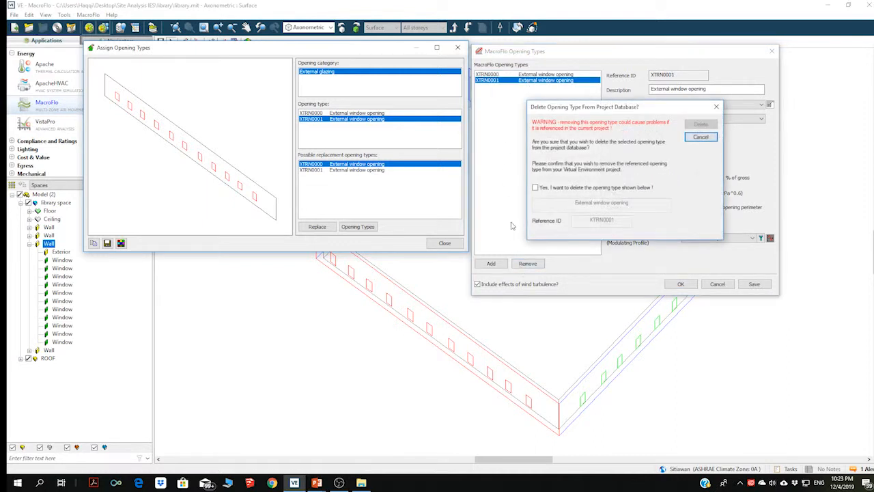
left_click(551, 190)
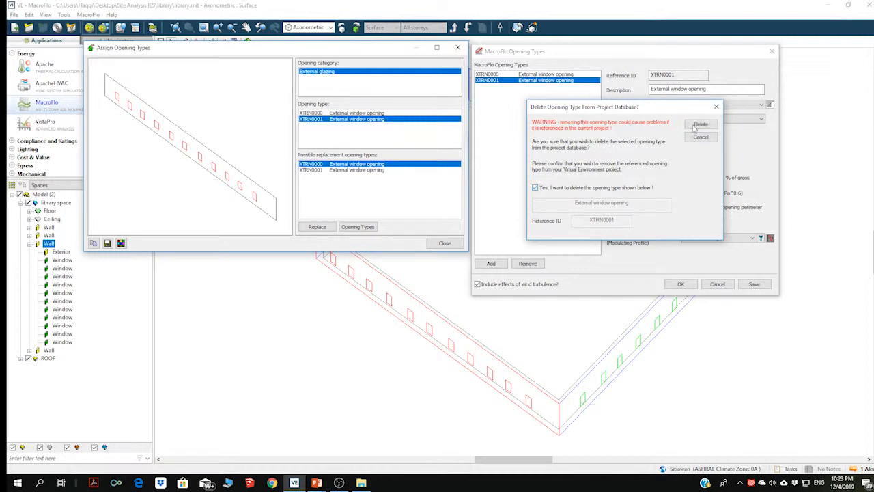
left_click(701, 125)
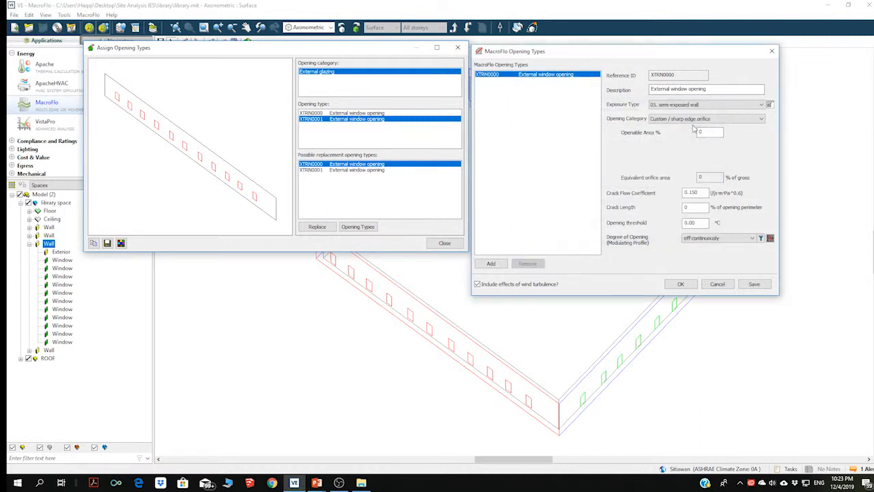
left_click(762, 284)
left_click(680, 284)
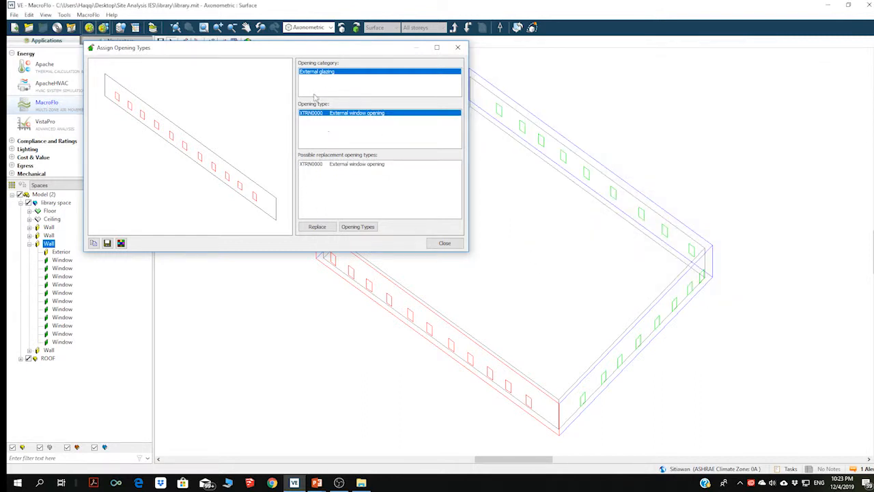
Step: Add a new MacroFlo opening type with the description "casement type window"
left_click_drag(236, 48, 270, 63)
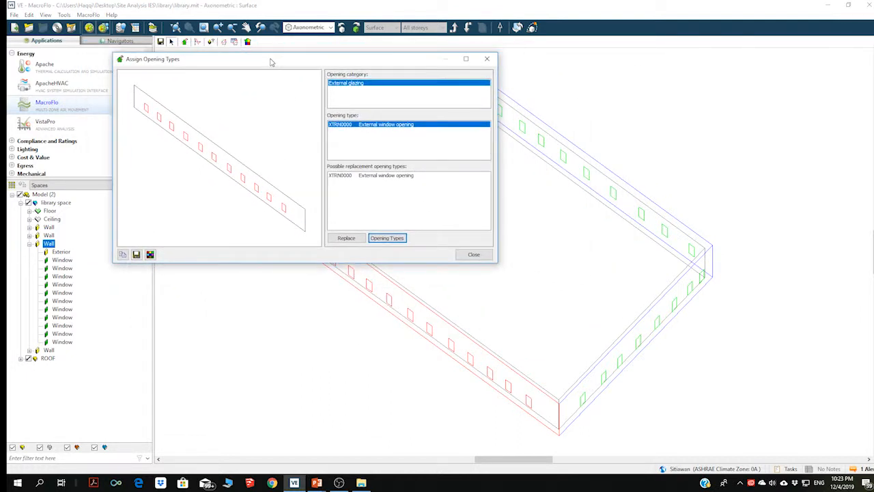
left_click(387, 238)
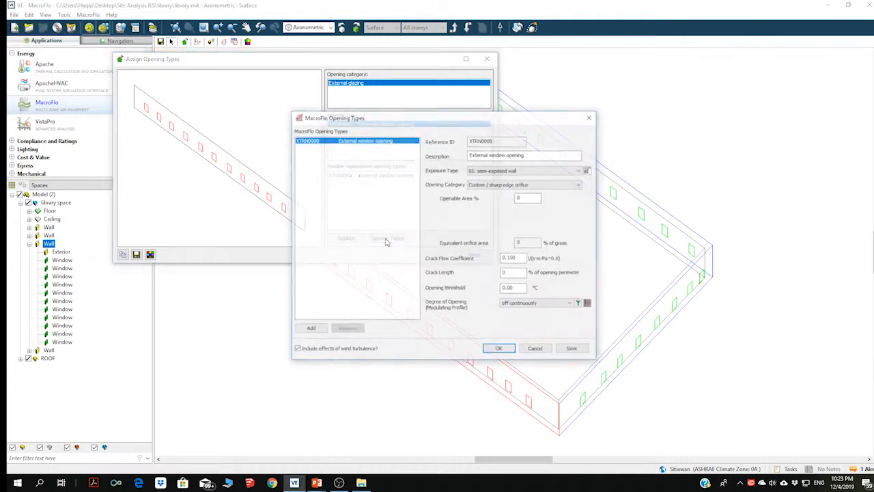
left_click_drag(437, 176, 513, 111)
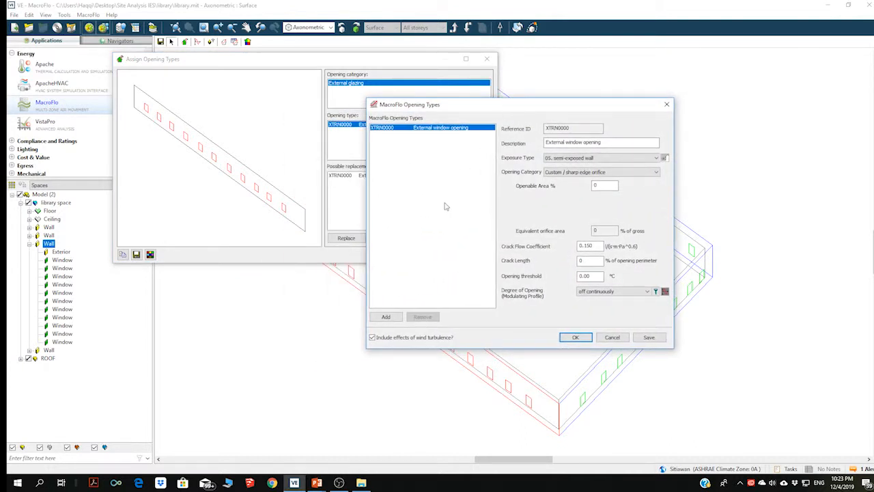
left_click(387, 316)
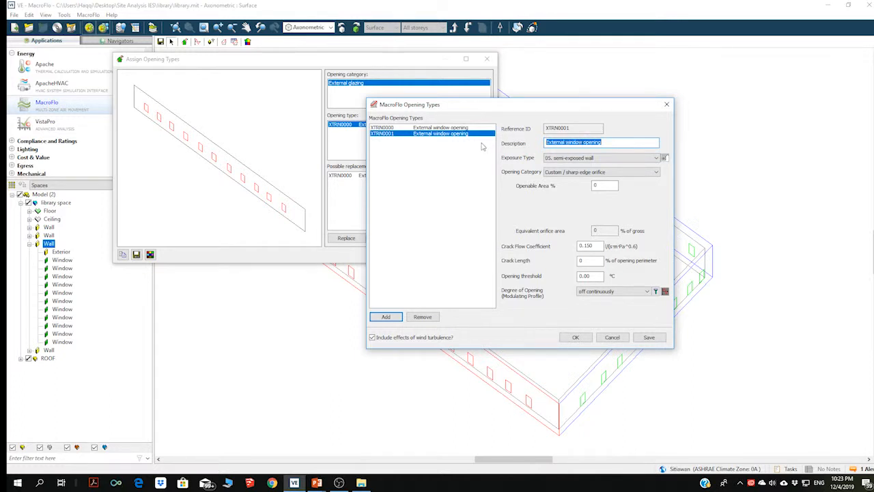
type("casement")
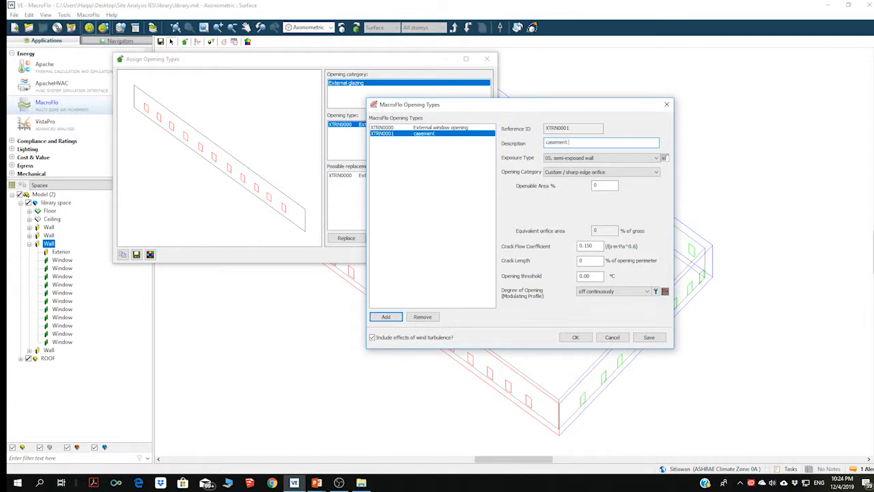
type(" type window")
key("shift+Tab")
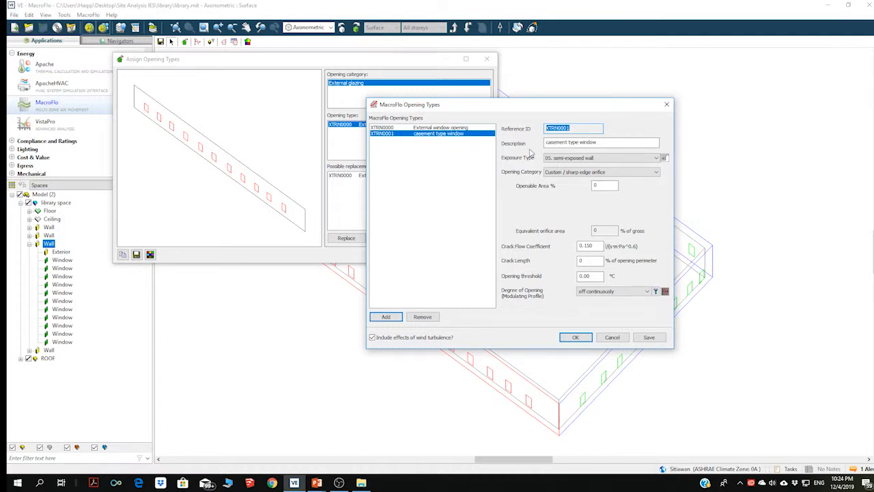
key("Tab")
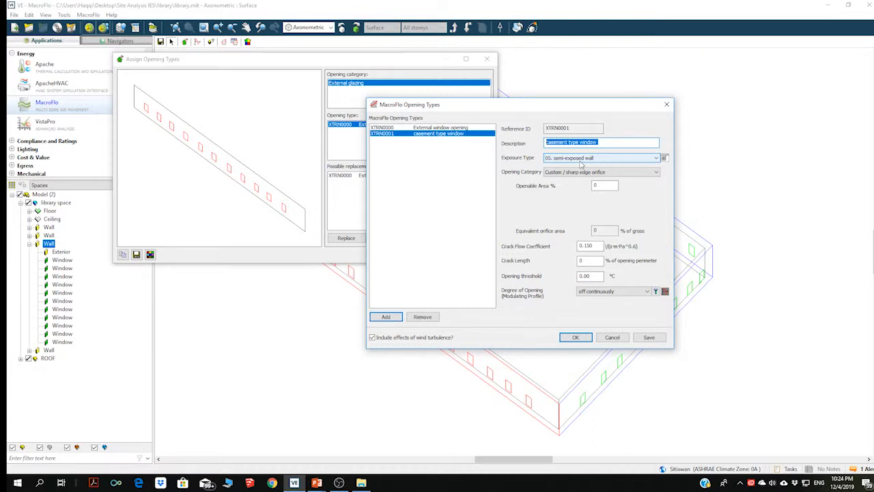
Step: Examine the available exposure types and compare the wind pressure coefficients of the exposed wall and semi-exposed wall
left_click(581, 159)
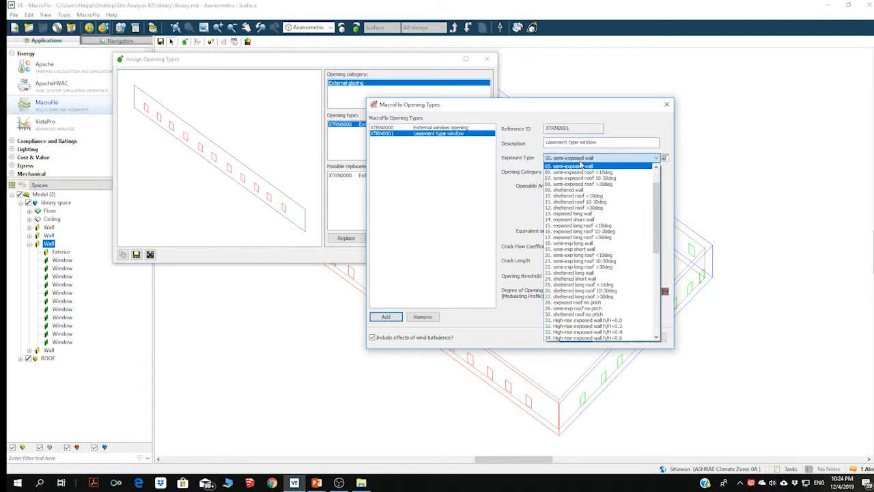
scroll(591, 263, "down", 3)
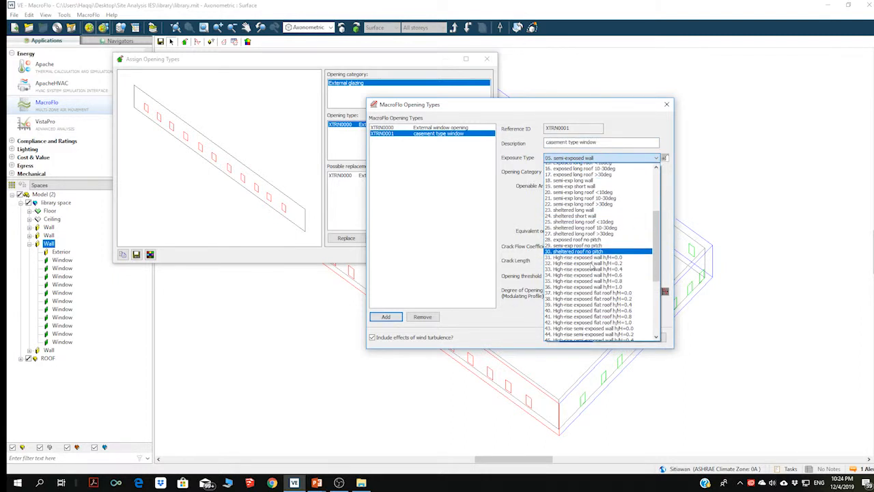
scroll(591, 268, "down", 3)
scroll(591, 267, "up", 10)
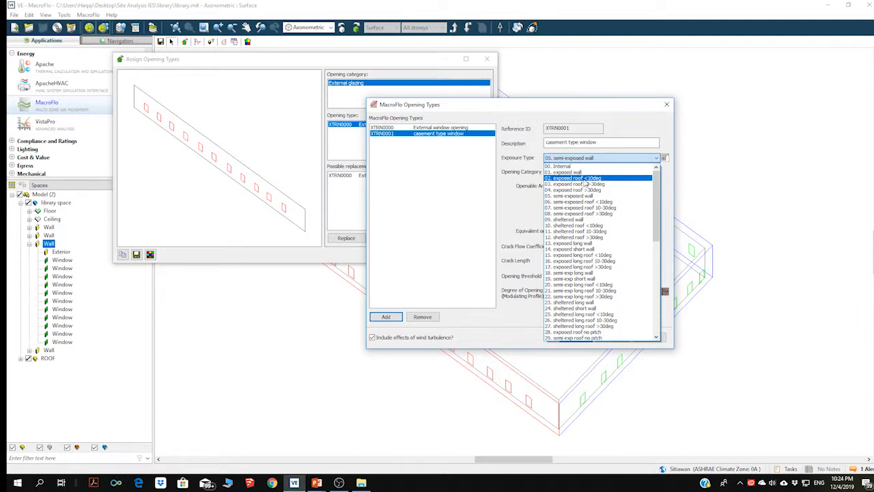
scroll(577, 222, "down", 13)
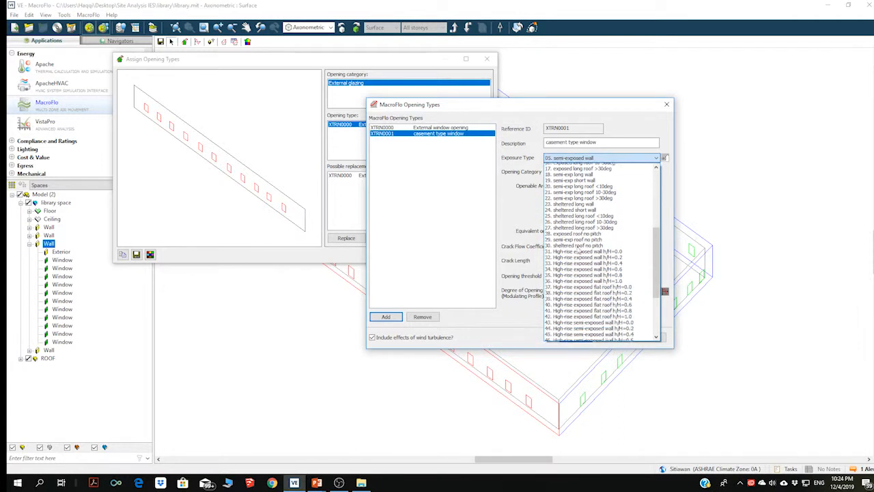
left_click(666, 158)
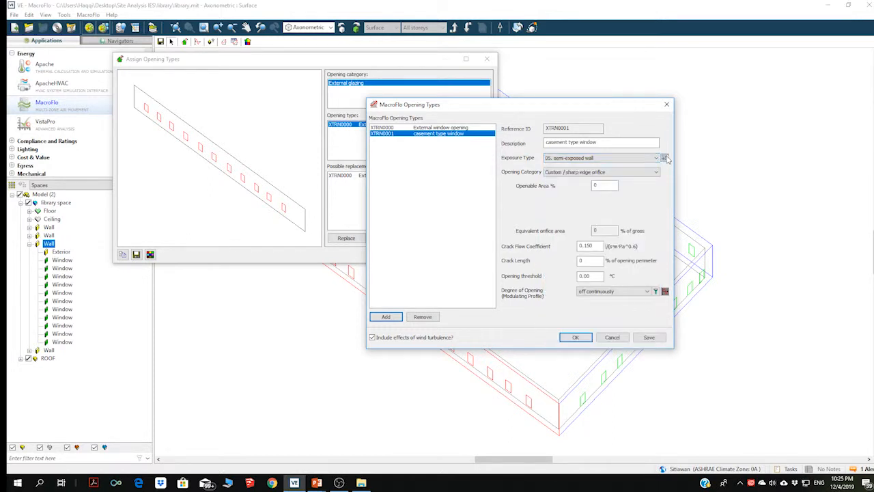
left_click(663, 157)
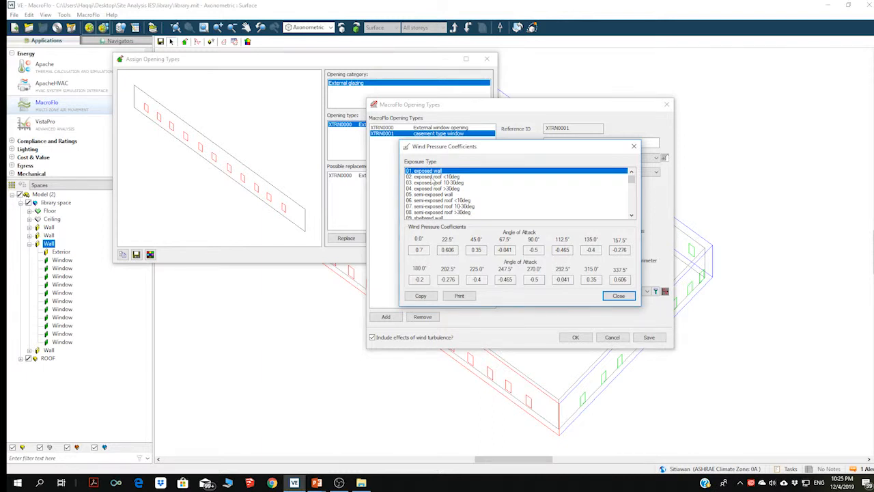
left_click(432, 194)
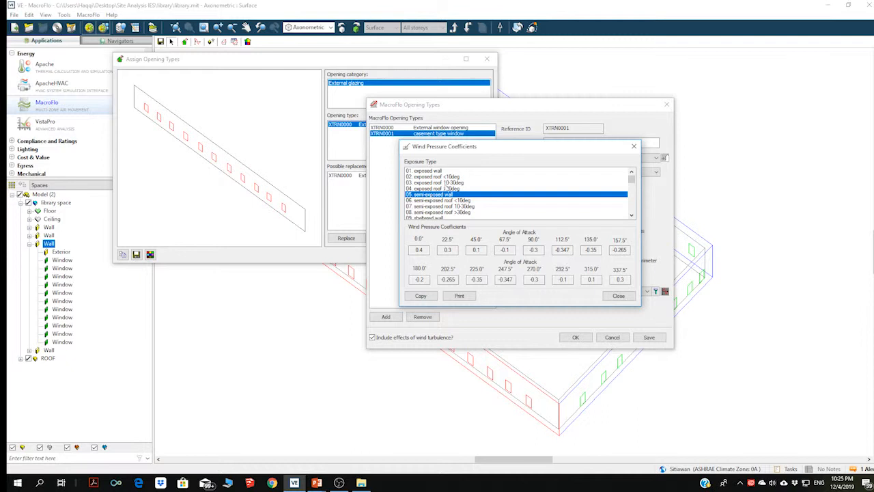
left_click(448, 172)
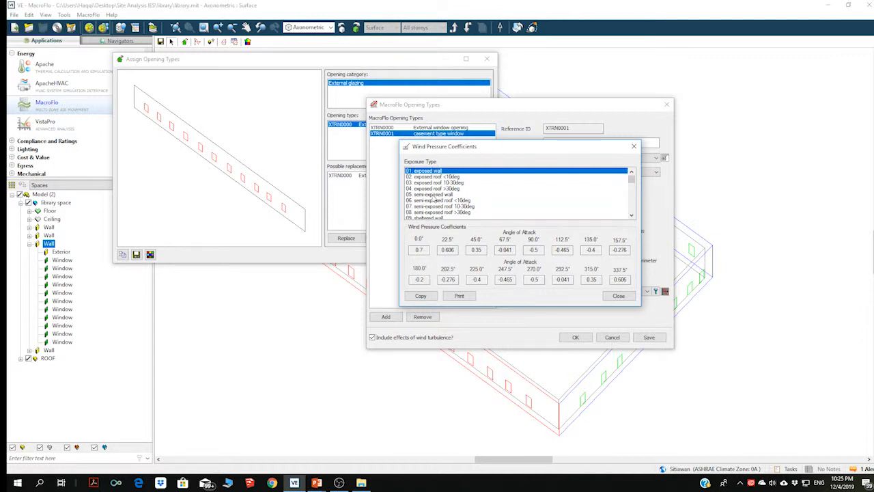
left_click(434, 195)
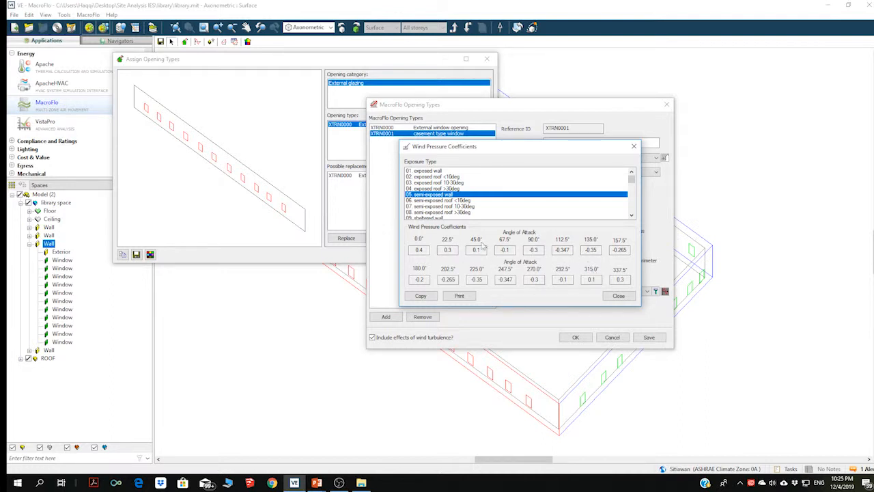
left_click(618, 296)
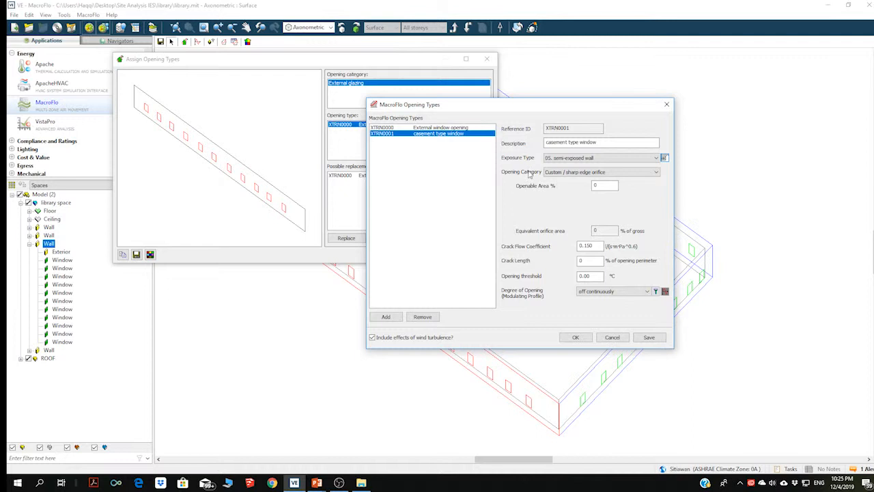
Step: Define the casement window as Window / door - side hung with 90 % openable area, 80° maximum angle and proportions 0.5 =< Length/Height <1
left_click(564, 176)
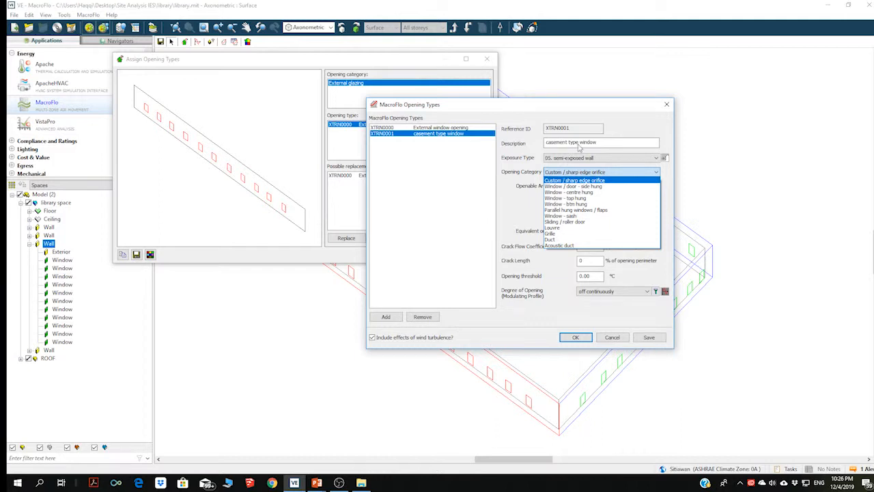
left_click(570, 186)
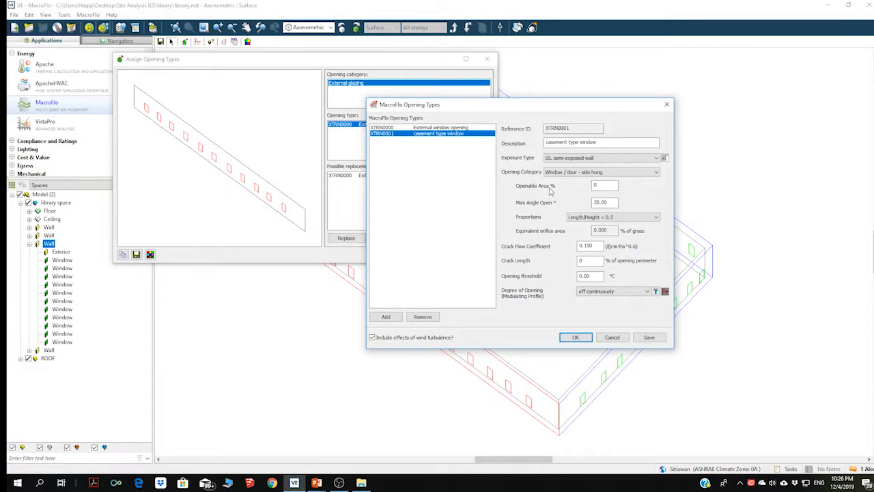
double_click(594, 185)
type("90")
key("Tab")
type("8")
left_click(580, 219)
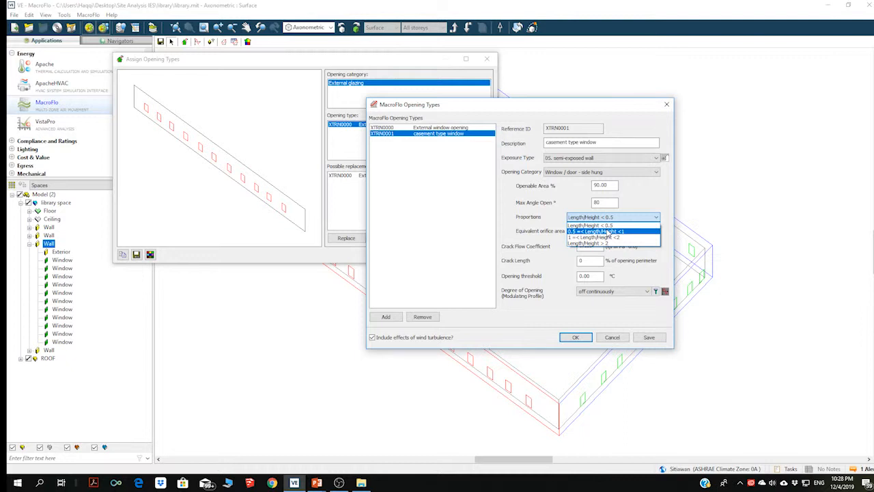
left_click(606, 231)
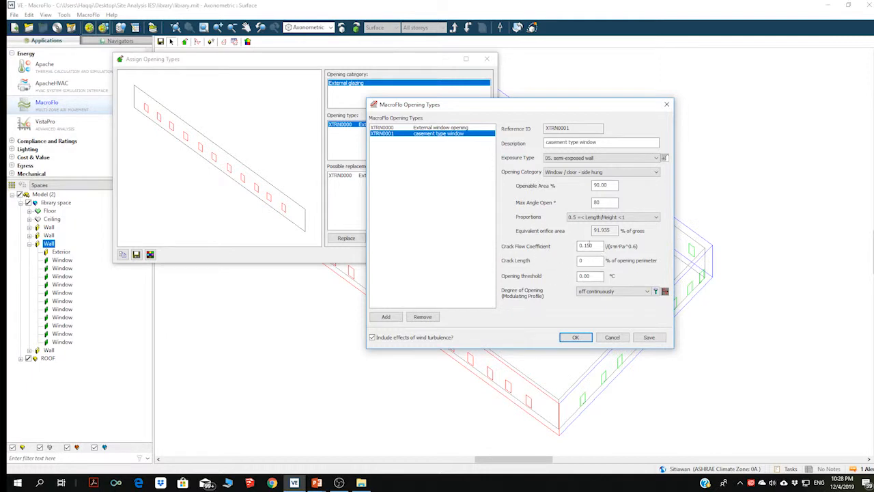
Step: Set the casement window's degree of opening to the System occupied hours profile
left_click_drag(595, 246, 553, 250)
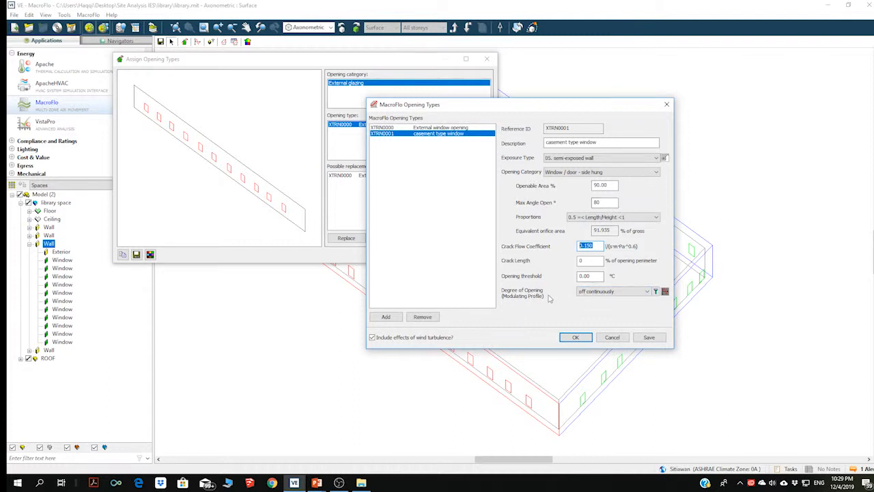
left_click(649, 294)
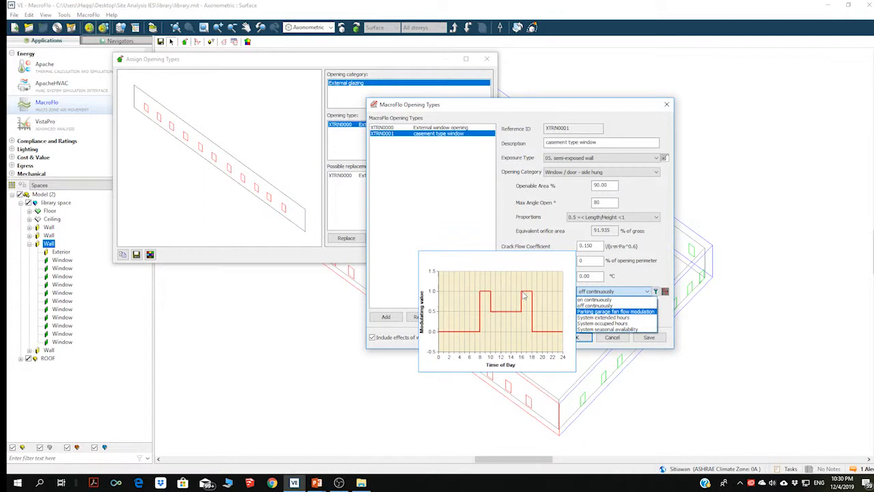
left_click(602, 323)
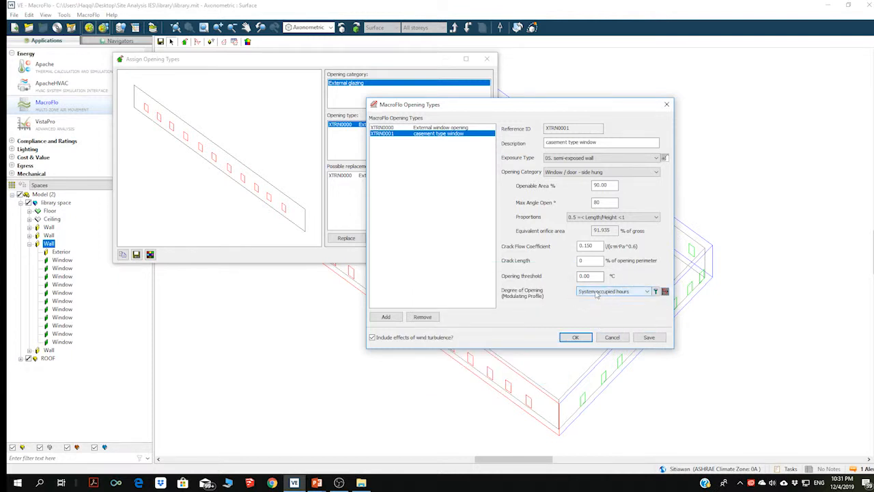
Step: Save the casement type window opening type and finish editing the MacroFlo opening types
left_click(655, 292)
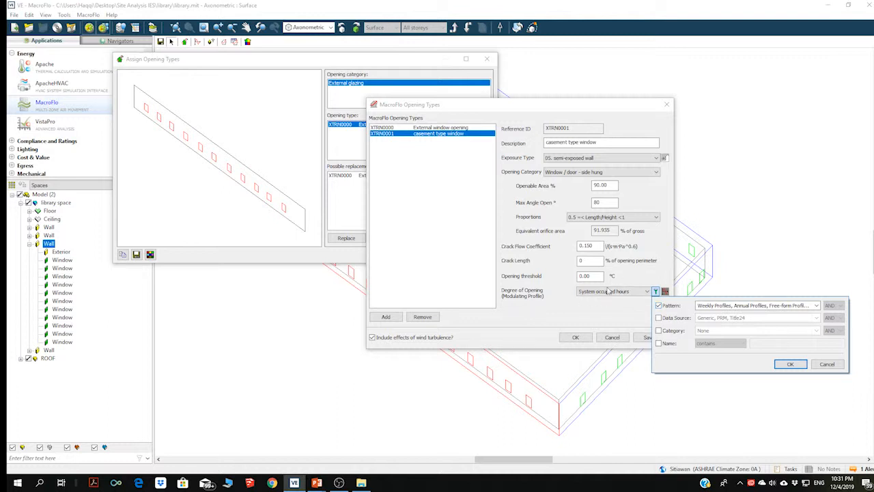
left_click(665, 276)
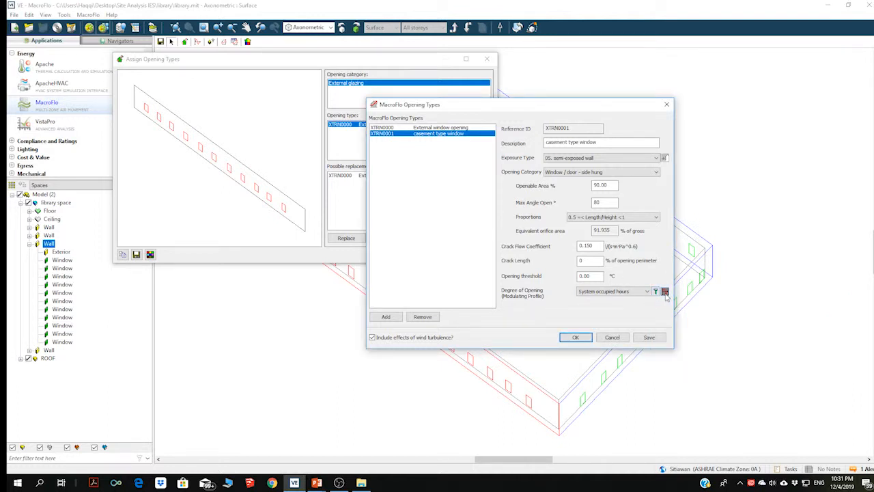
left_click(648, 337)
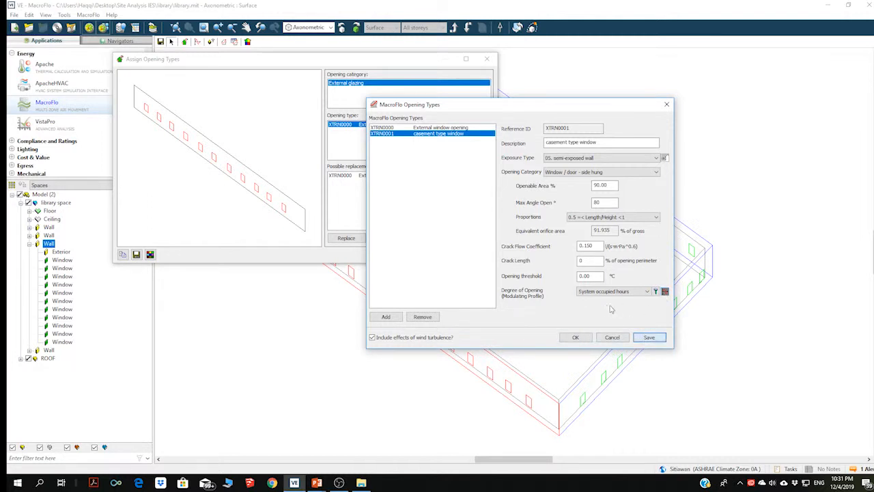
left_click(576, 338)
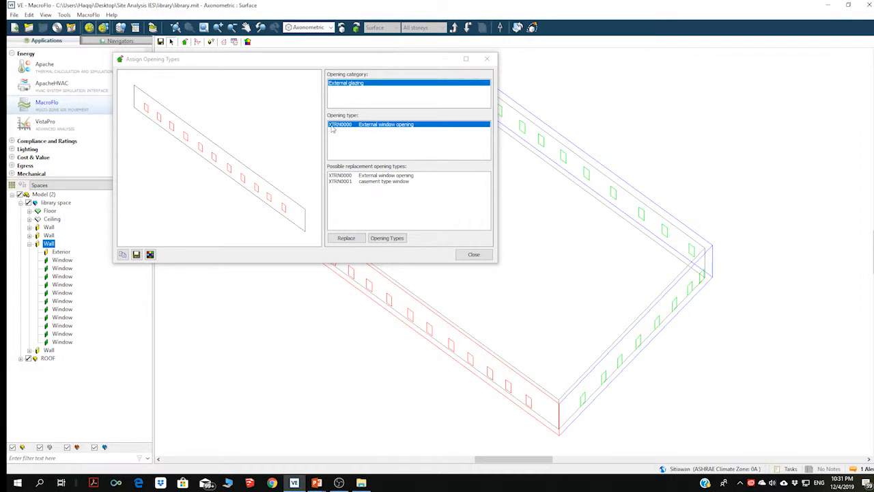
Step: Replace the selected wall's External window opening type with casement type window, check its windows by opening type, and finish the assignment
left_click(345, 183)
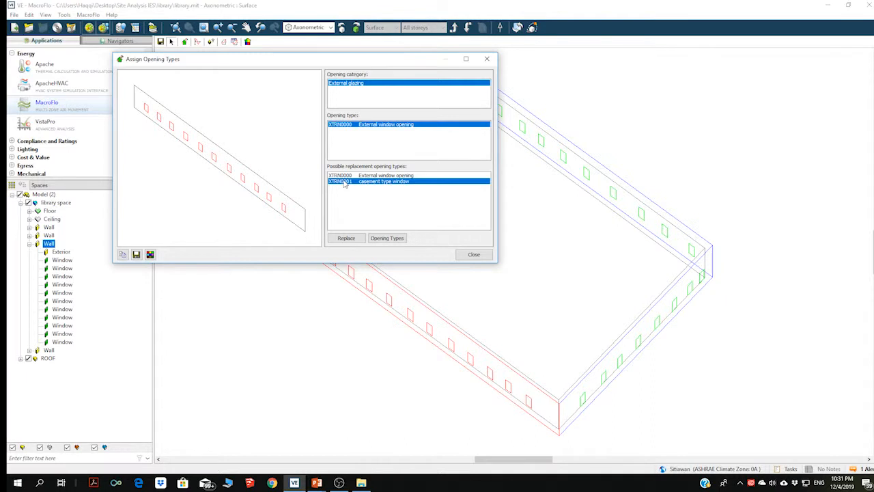
left_click(346, 239)
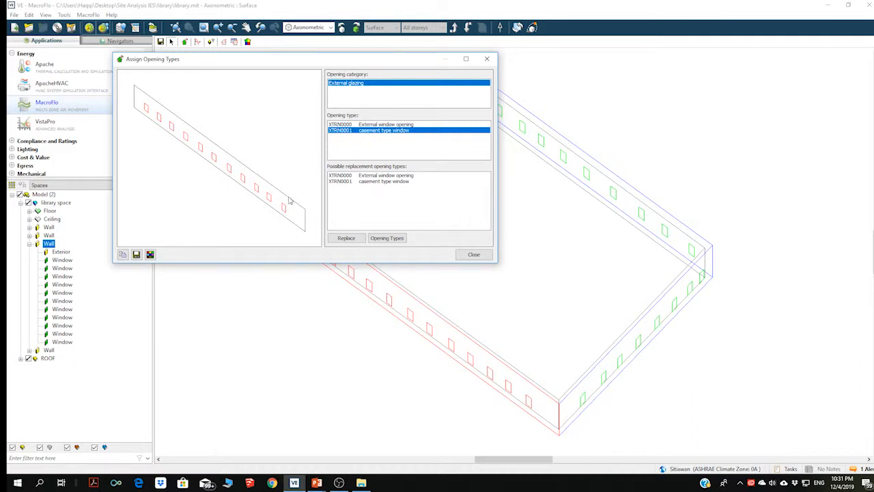
left_click(370, 125)
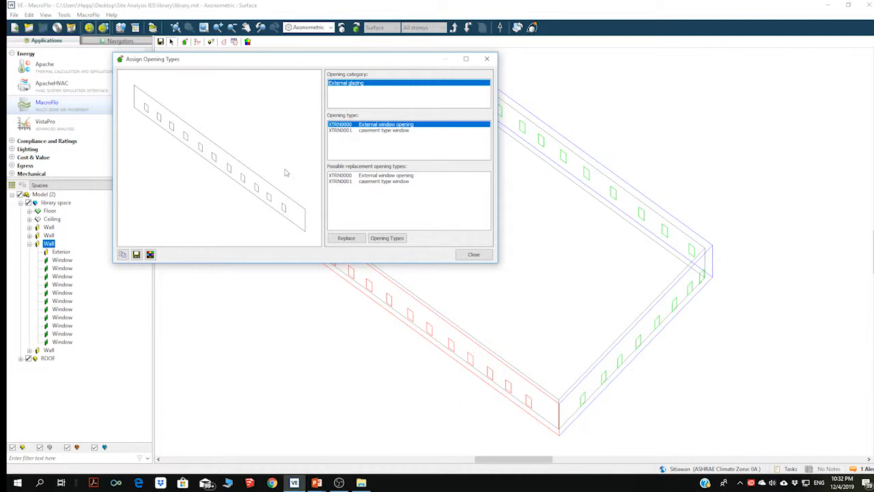
left_click(352, 130)
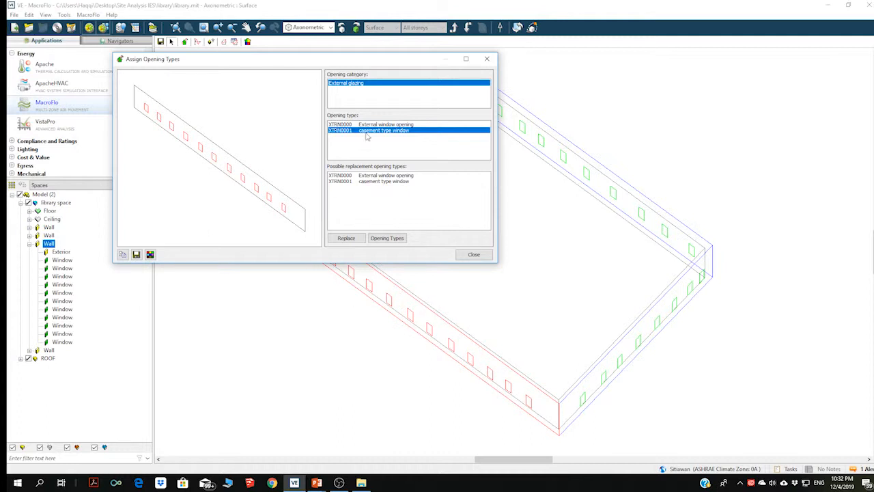
left_click(471, 254)
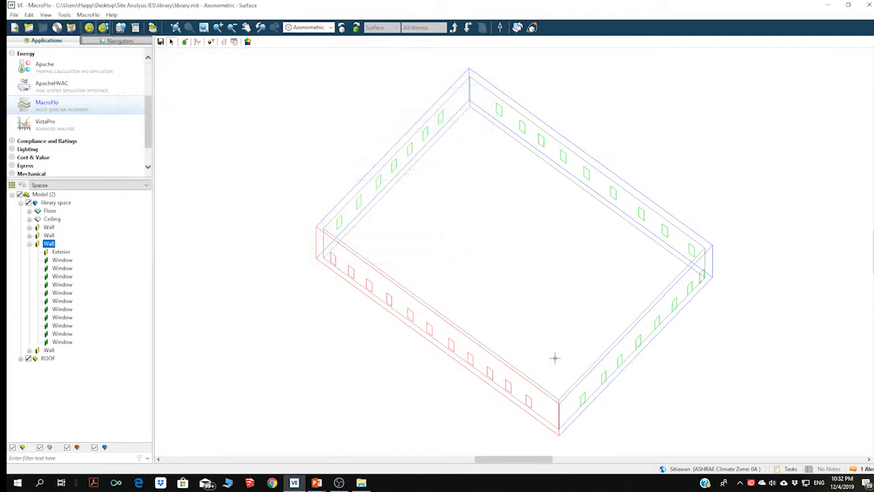
Step: Select the adjacent wall with eight windows at surface level and replace its External window opening type with casement type window
double_click(587, 385)
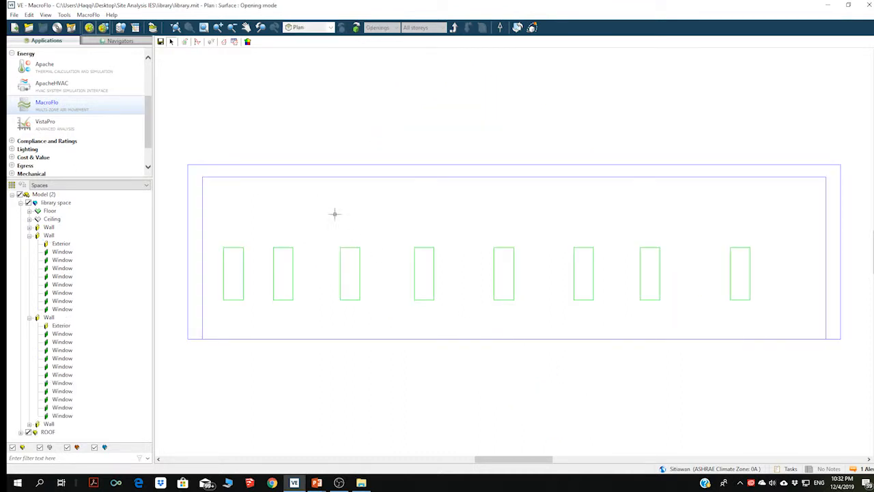
left_click(452, 27)
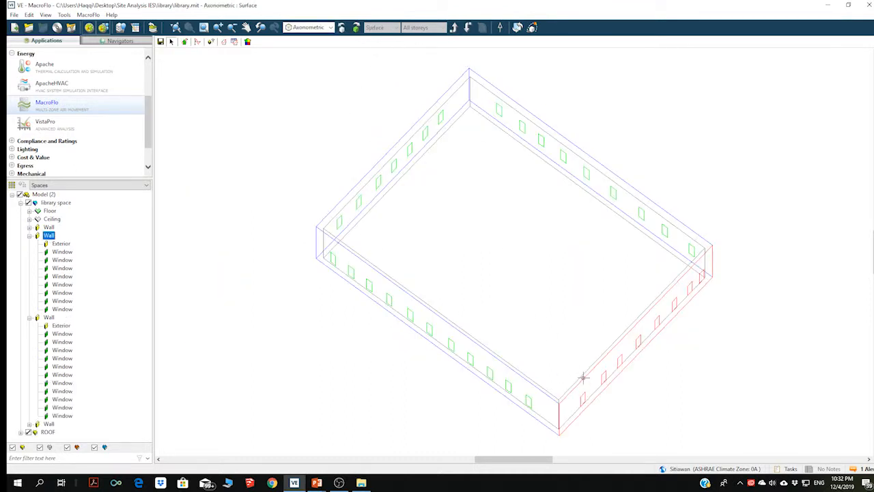
left_click(184, 42)
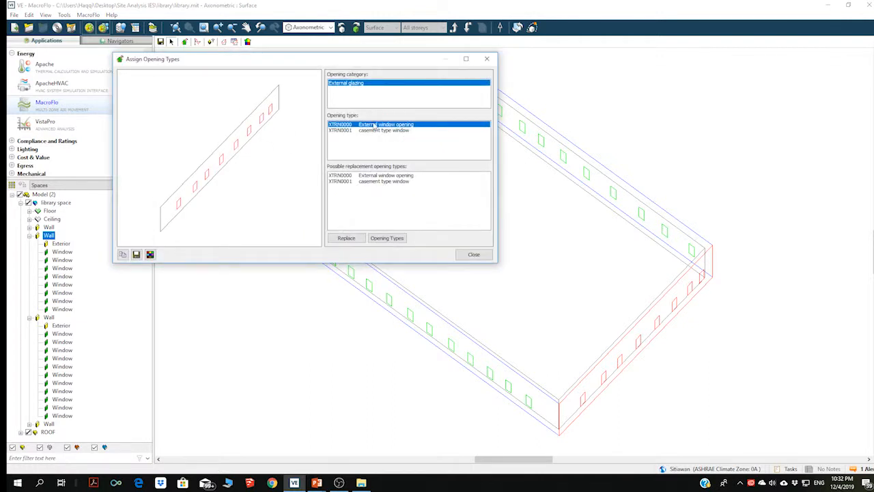
left_click(367, 181)
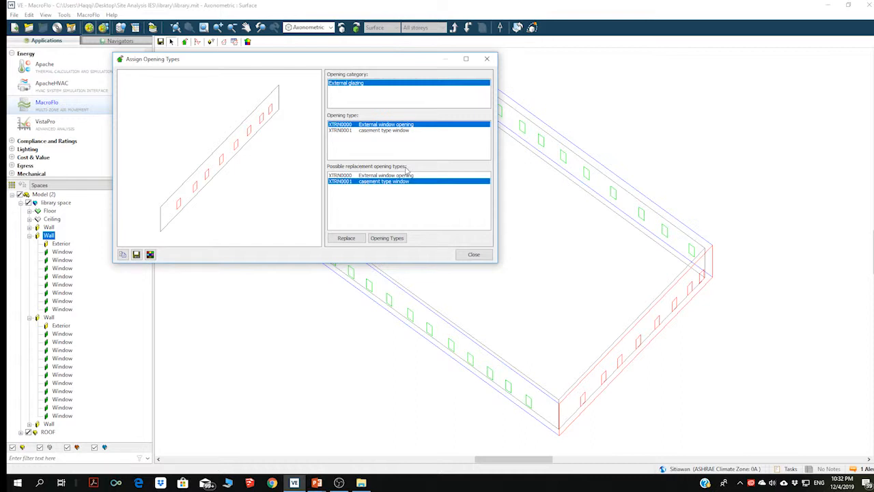
left_click(374, 125)
left_click(372, 131)
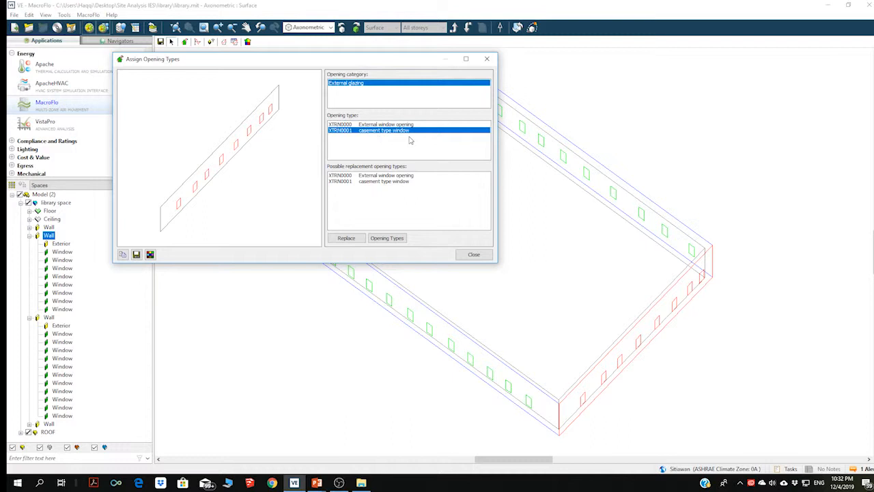
left_click(468, 255)
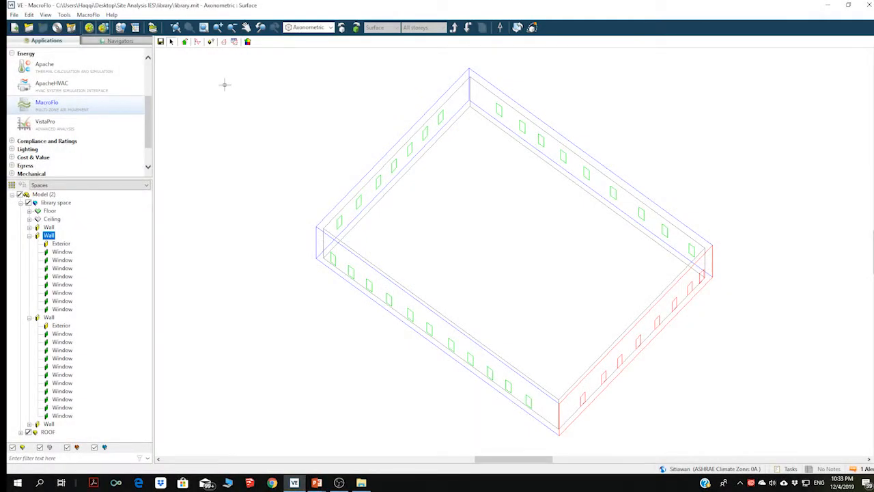
Step: View the profiles database from the External window opening type's degree of opening setting, then leave the opening types without changes
left_click(186, 42)
left_click(395, 239)
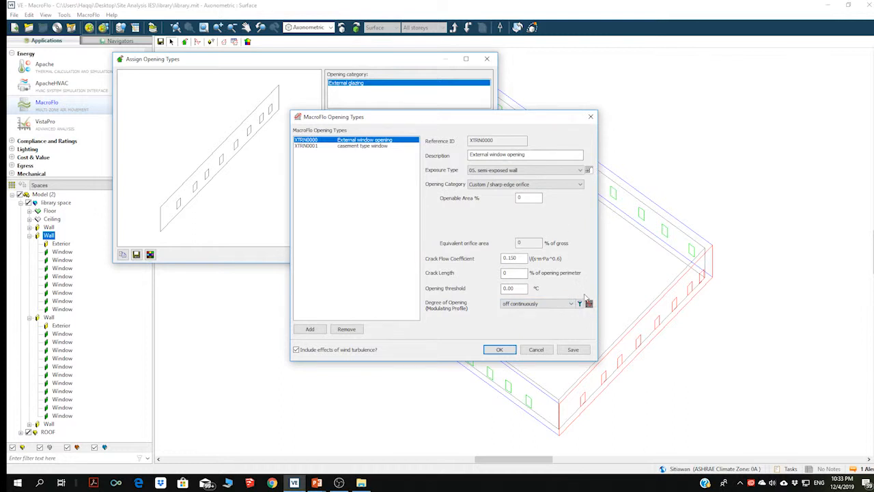
left_click_drag(539, 126, 297, 68)
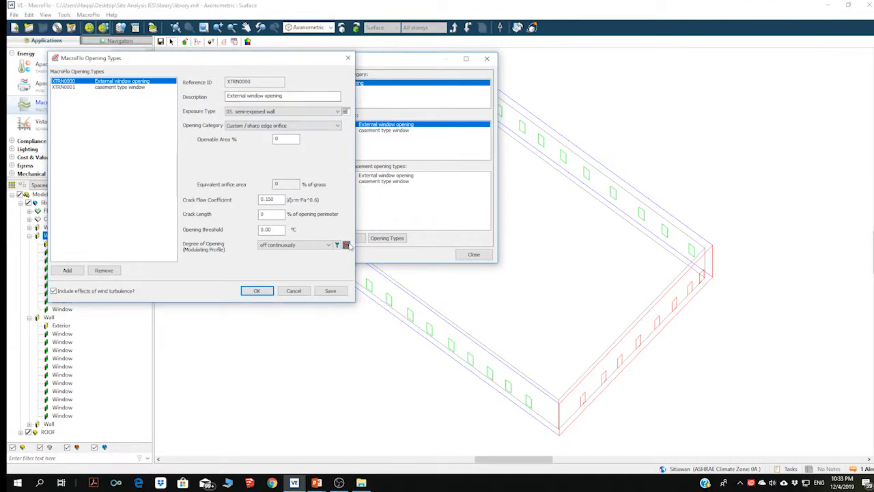
left_click(346, 245)
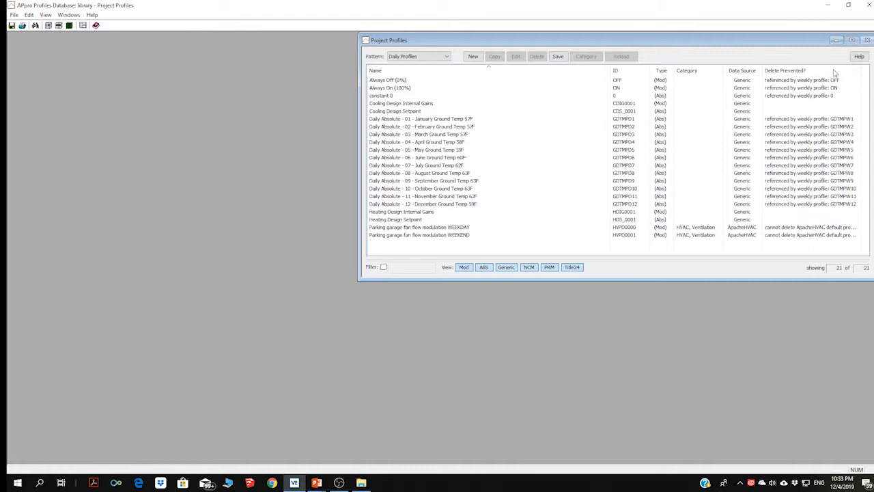
left_click(866, 5)
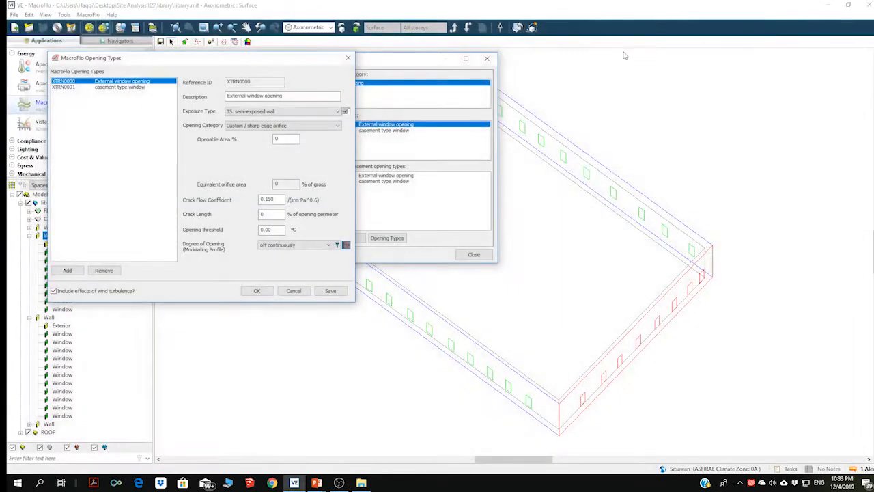
left_click(294, 290)
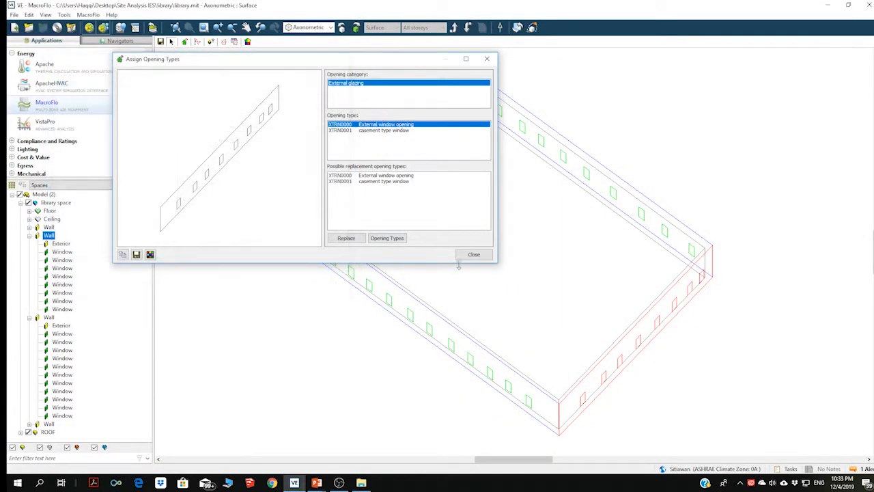
left_click(473, 254)
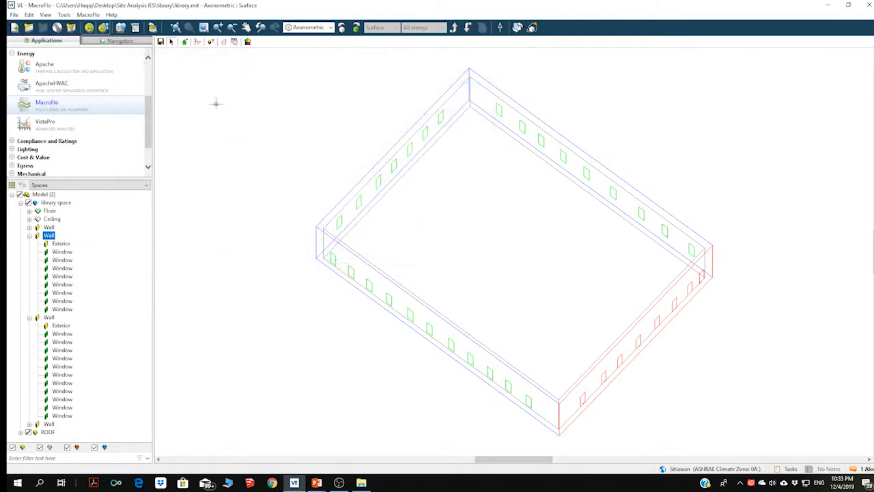
Step: Open the APpro profiles database, then switch to the PowerPoint presentation and show the Apache Profile Database Manager (AppPro) slide
left_click(197, 41)
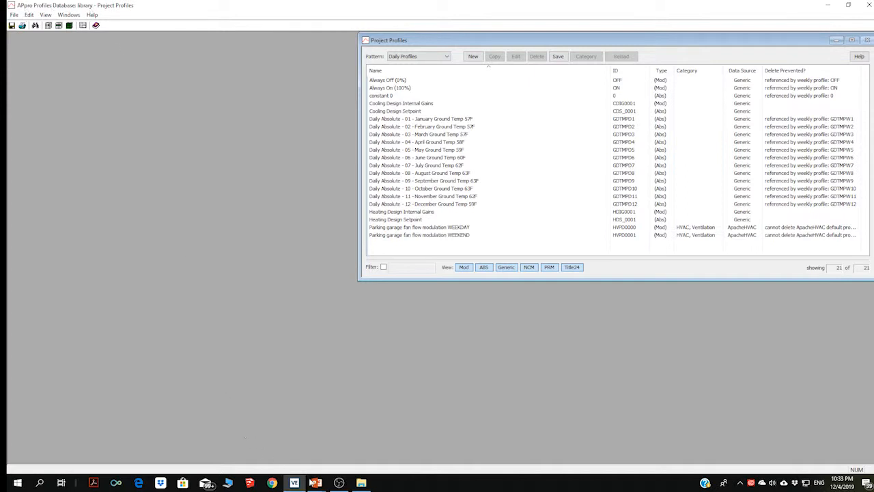
mouse_move(315, 482)
left_click(334, 455)
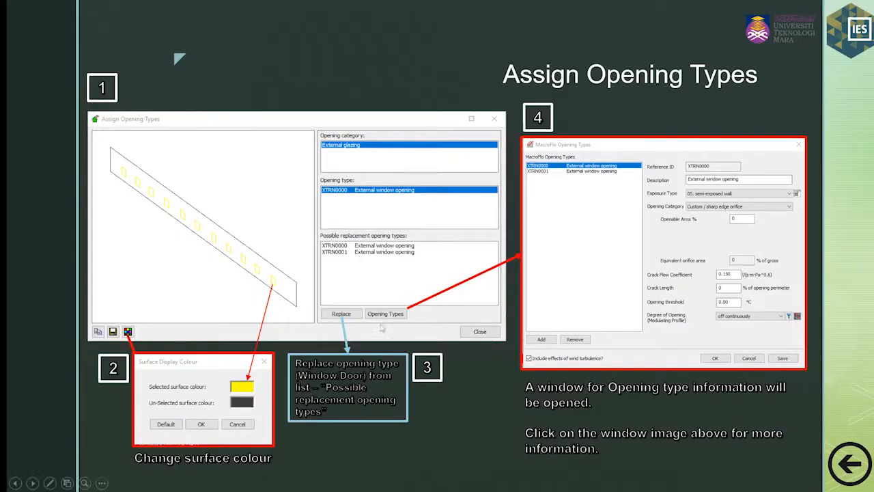
left_click(529, 287)
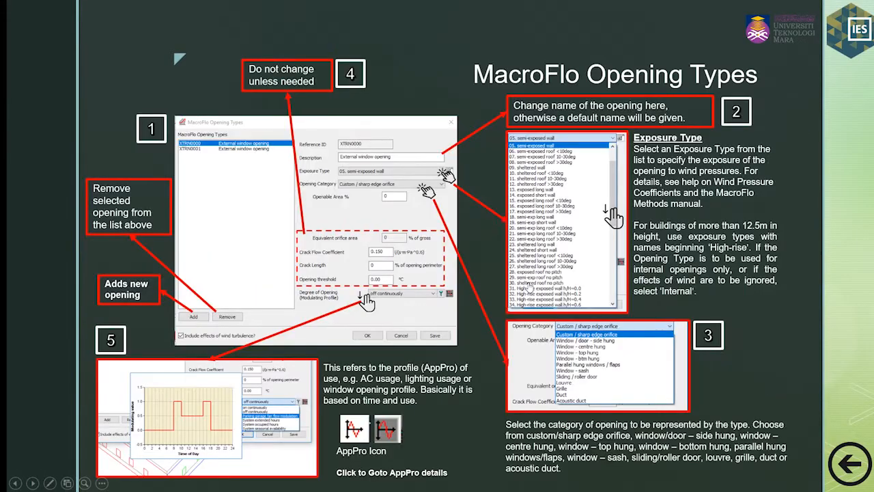
key("Right")
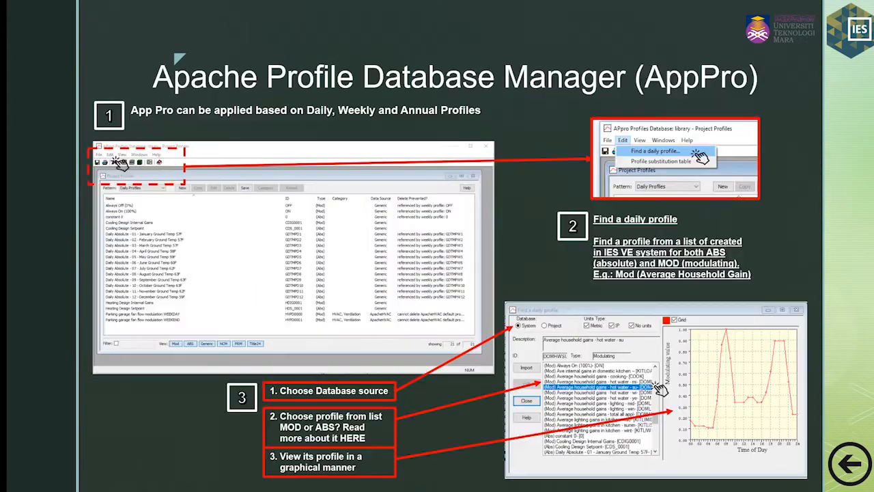
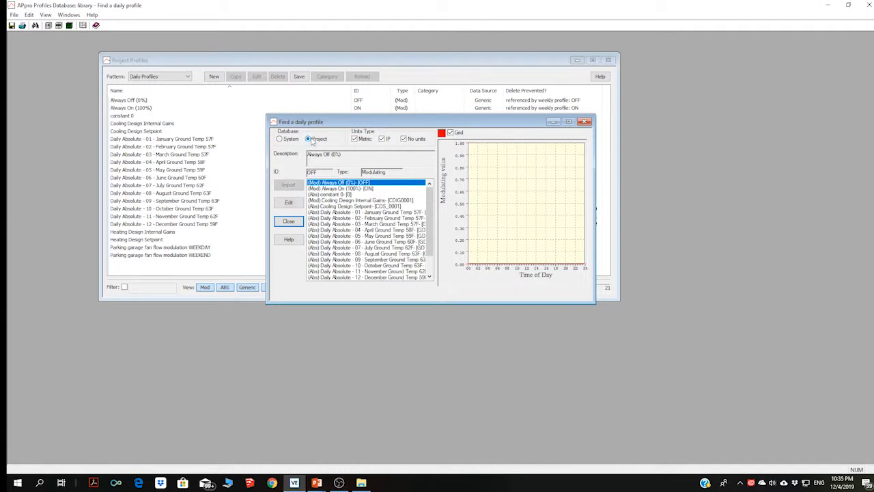
Step: List the System database's daily profiles in the profile finder and view the graph of the absolute -30 profile
left_click(285, 139)
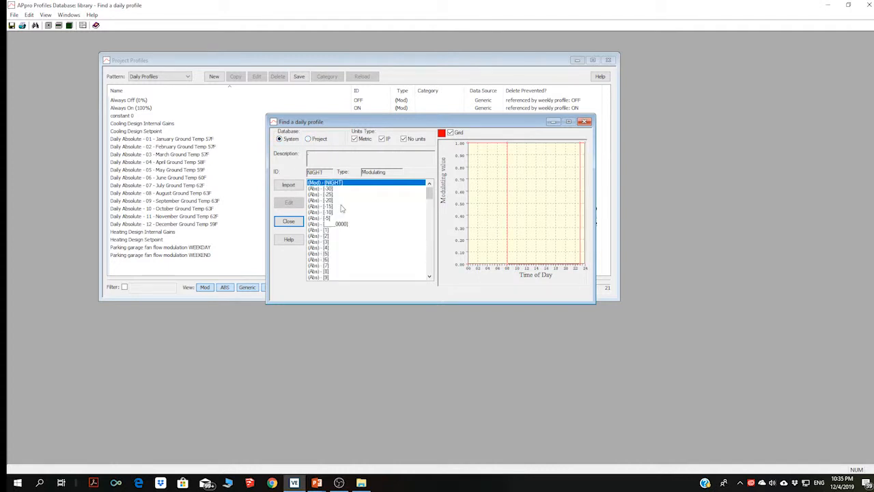
mouse_move(429, 194)
left_mouse_down()
mouse_move(428, 252)
mouse_move(429, 195)
left_mouse_up()
left_click(318, 189)
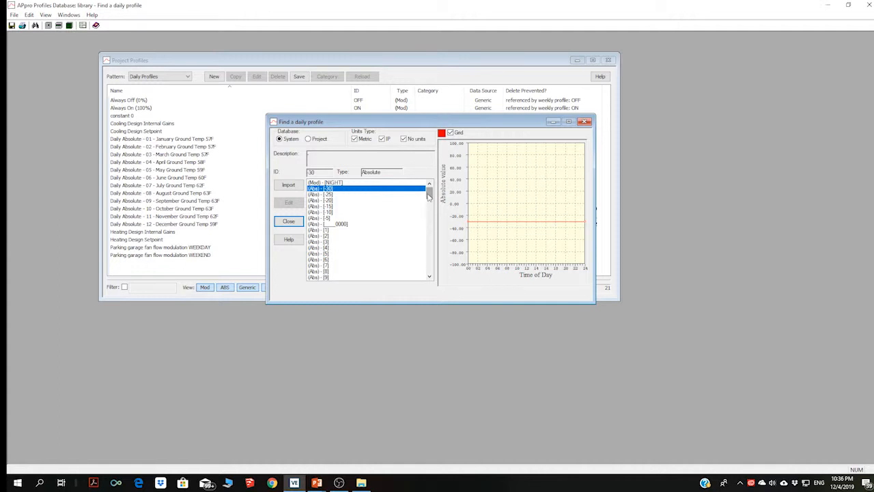
left_click_drag(429, 194, 428, 231)
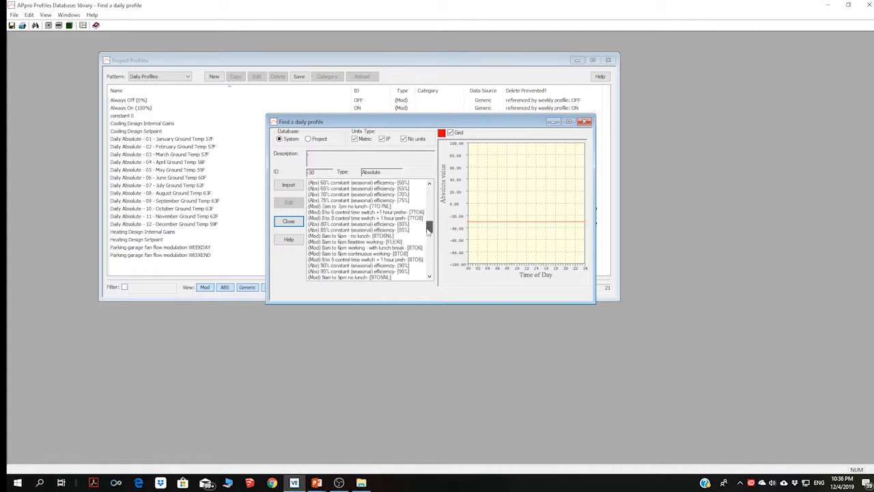
Step: Examine the graphs of the System working-hours, control time switch, constant efficiency and ground temperature daily profiles, comparing modulating with absolute types
left_click(332, 206)
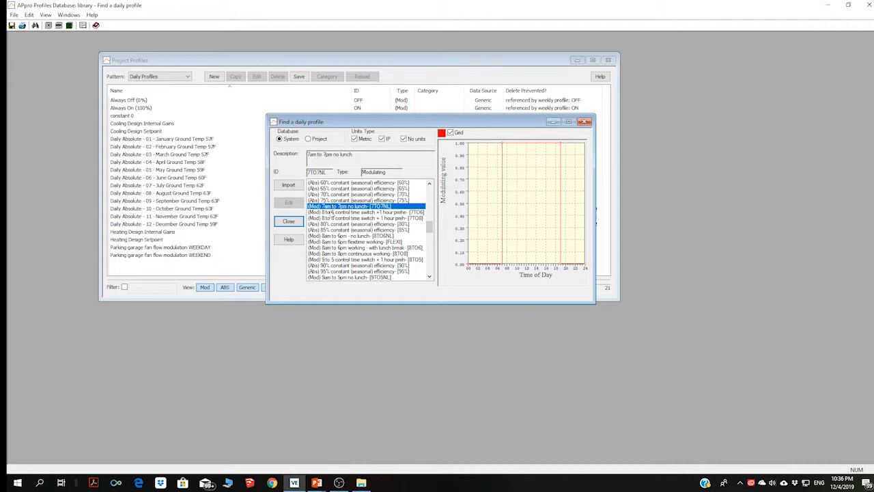
left_click(332, 211)
left_click(332, 218)
left_click(331, 230)
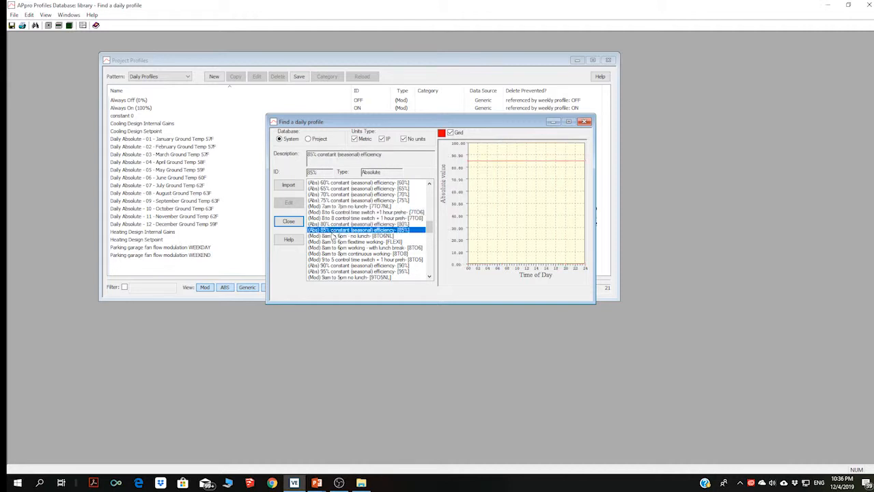
scroll(332, 234, "down", 1)
left_click(333, 219)
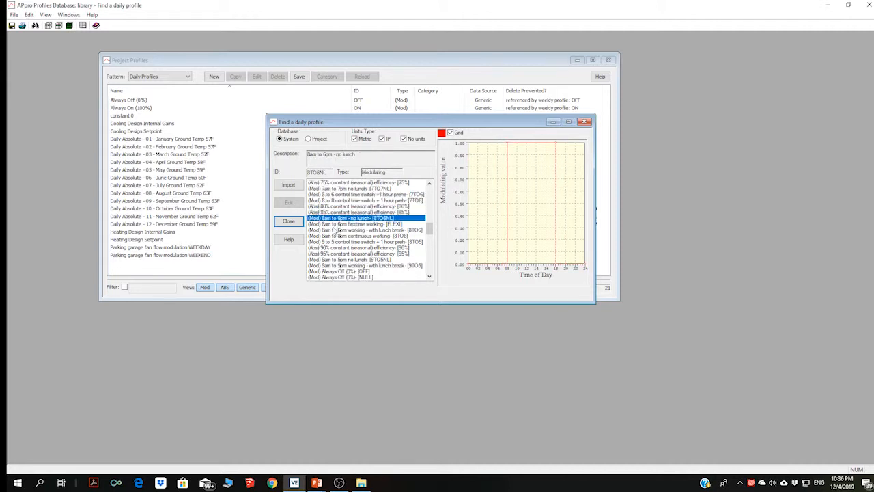
left_click(333, 230)
left_click(334, 235)
scroll(335, 241, "down", 4)
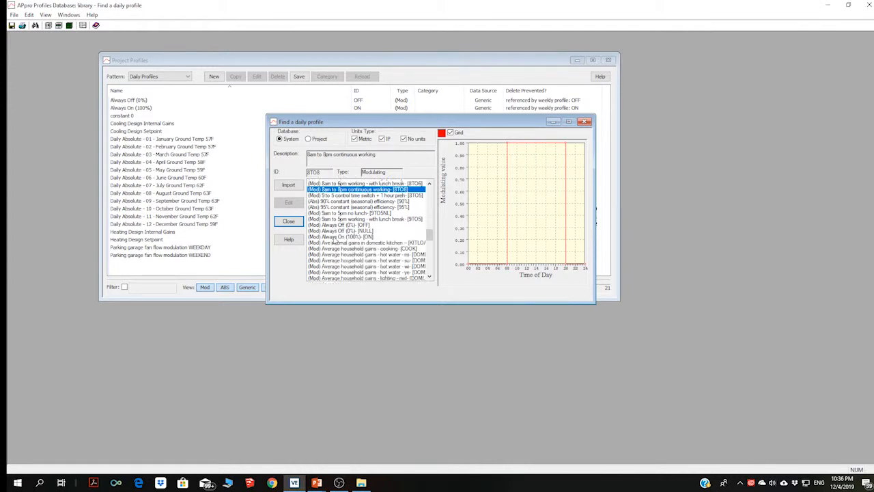
left_click(339, 195)
left_click(340, 189)
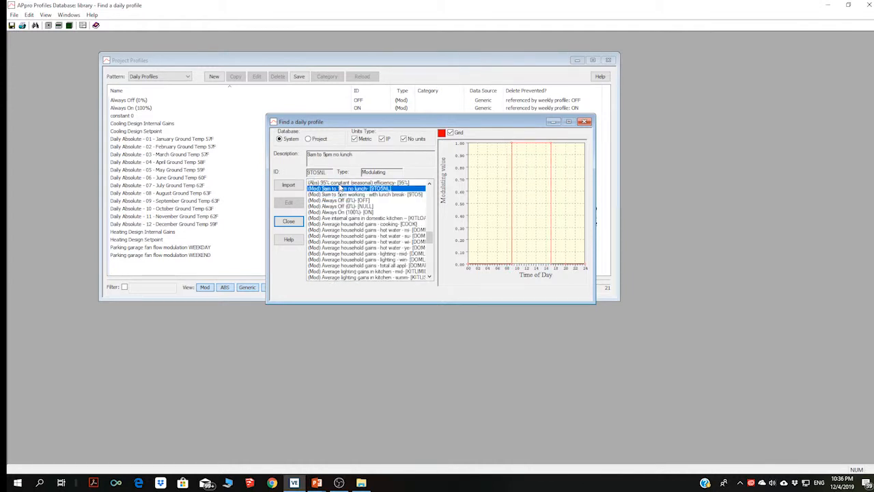
left_click(340, 183)
scroll(340, 228, "down", 6)
left_click(342, 213)
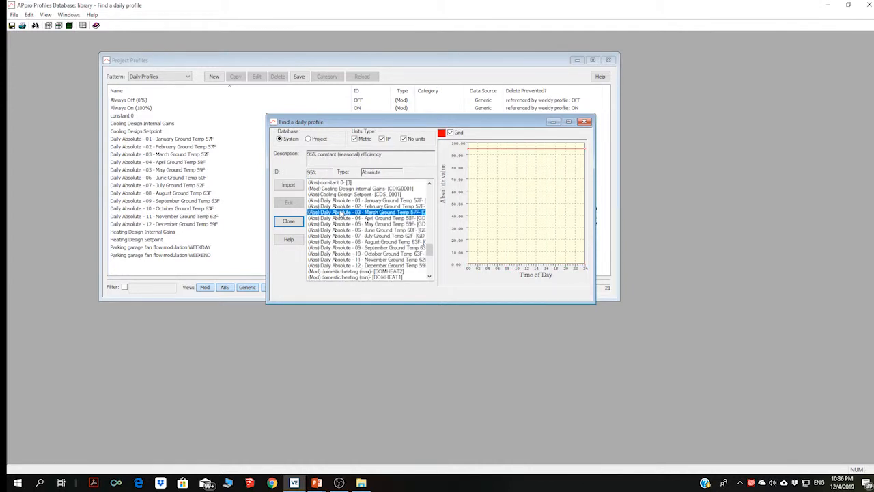
Step: View the graphs of the System database's January and July ground temperature and domestic heating (max) daily profiles
left_click(340, 201)
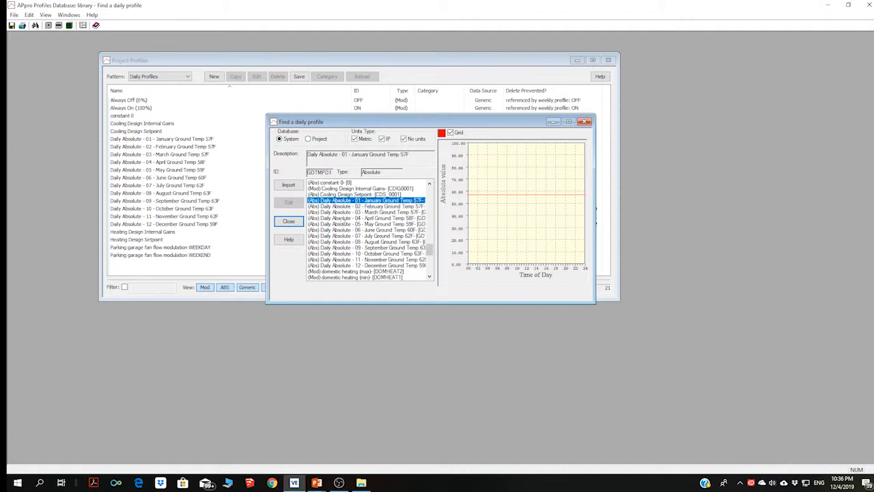
left_click(339, 230)
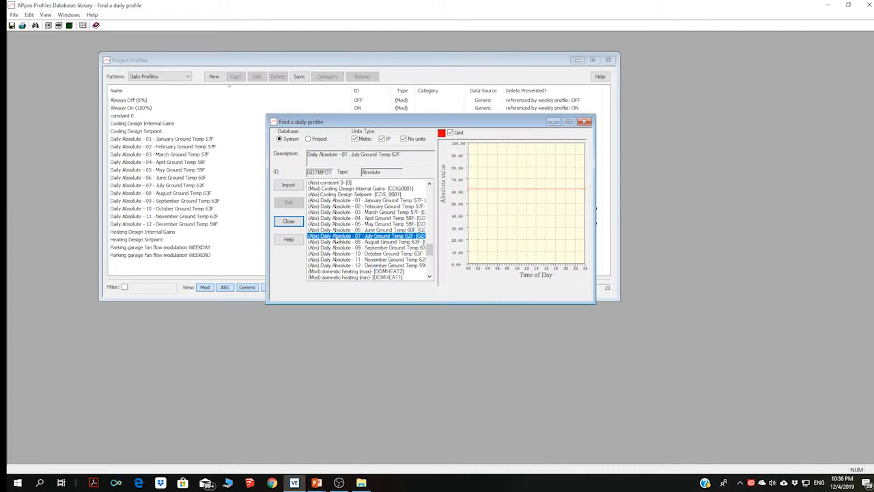
left_click(334, 272)
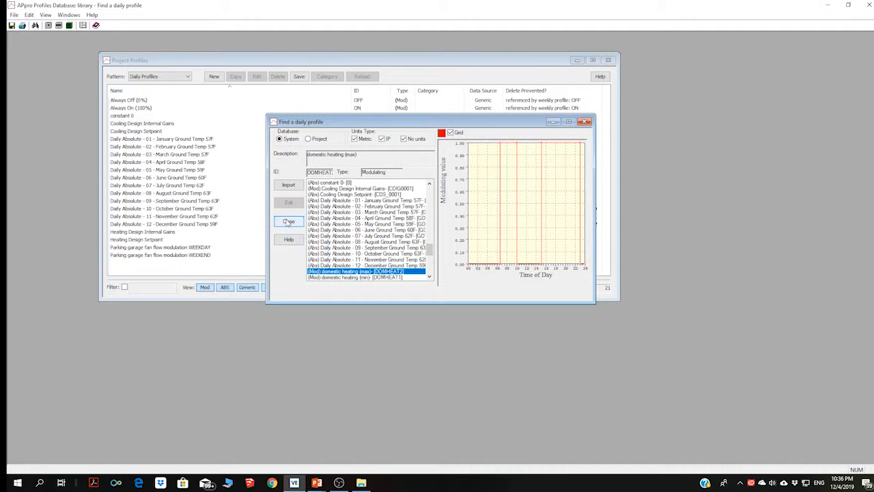
Step: Examine the Project database's ground temperature, Always On and Heating Design Setpoint daily profiles, then close the profile finder
left_click(309, 139)
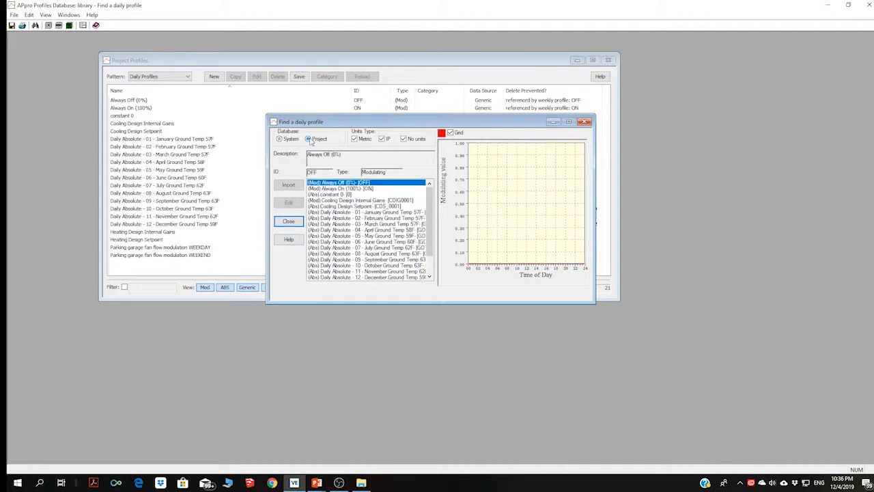
scroll(432, 211, "down", 2)
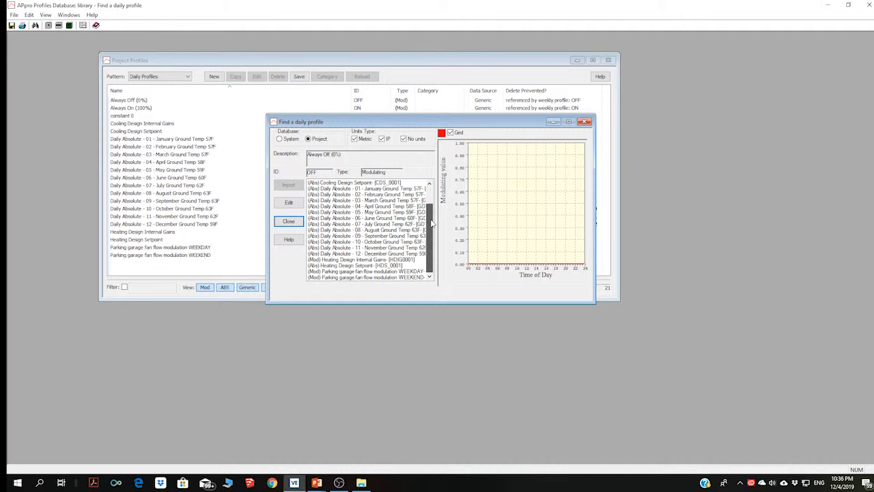
left_click(377, 241)
left_click(364, 200)
scroll(364, 202, "up", 2)
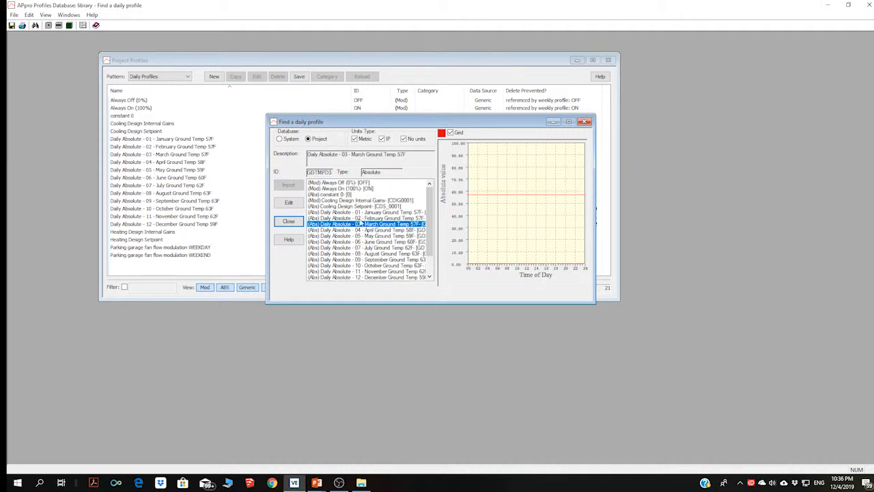
left_click(362, 201)
left_click(356, 189)
scroll(351, 225, "down", 3)
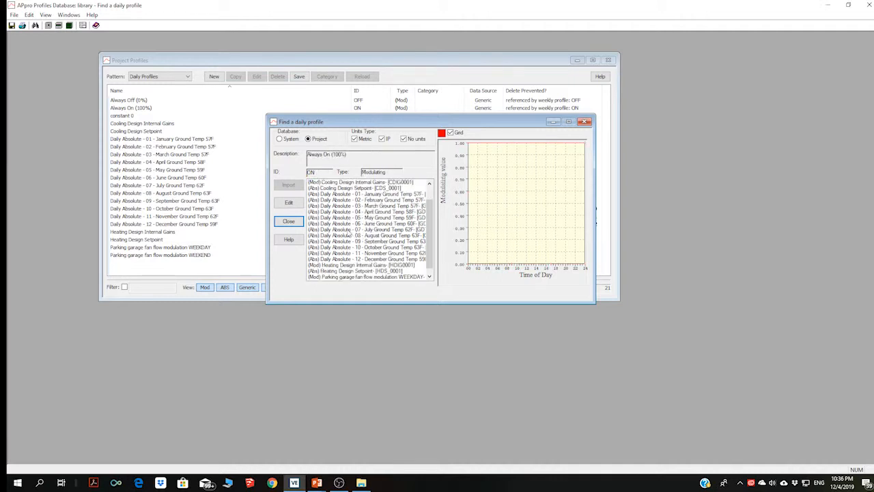
left_click(341, 265)
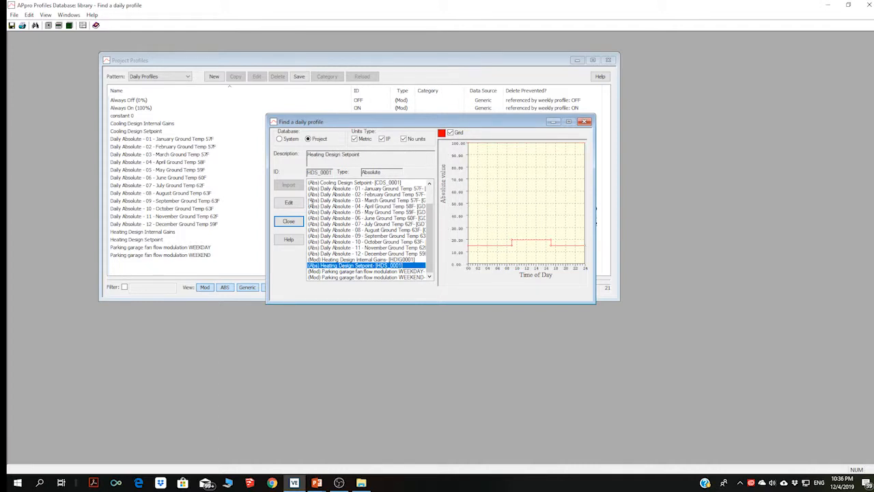
left_click(288, 222)
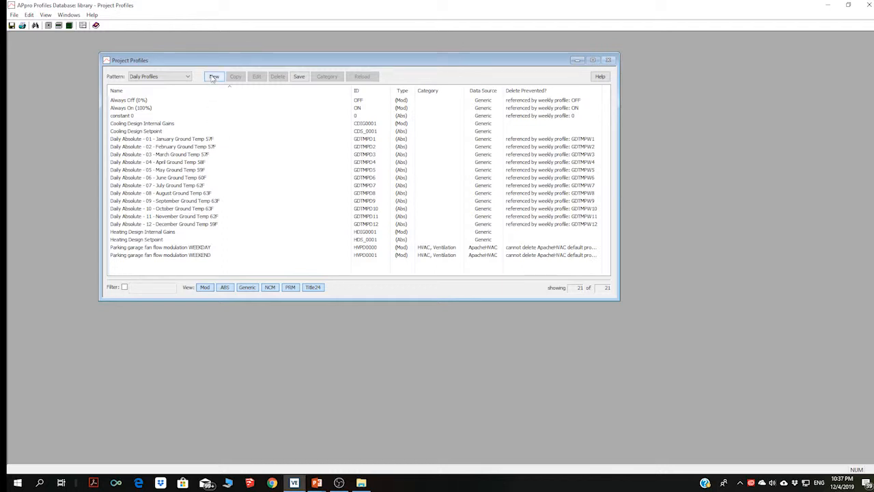
Step: Create a new daily profile in the project profiles and name it "Window opening"
left_click(152, 77)
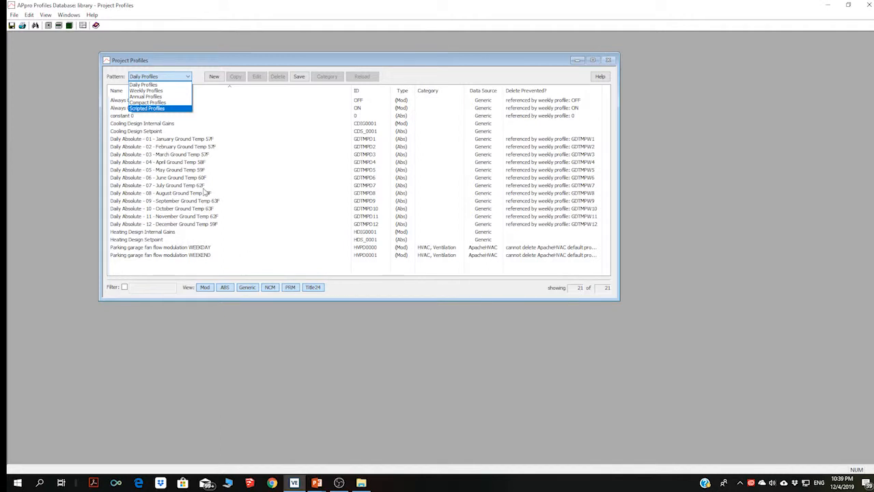
left_click(213, 80)
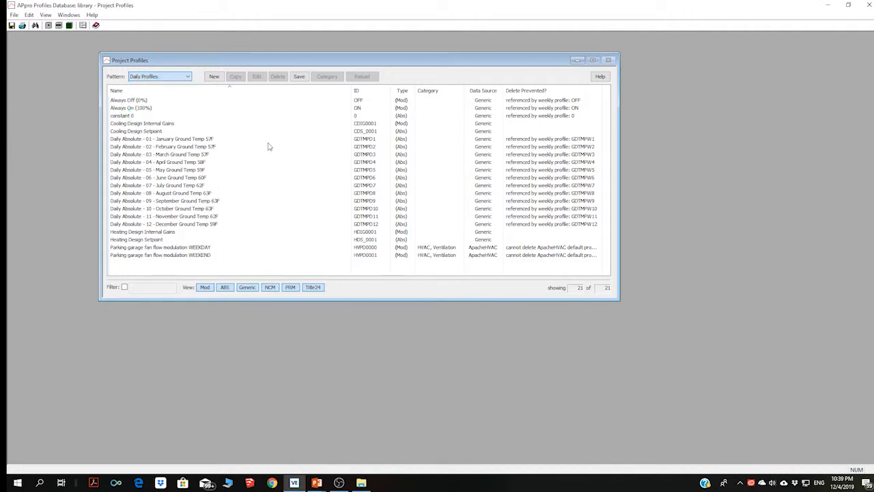
left_click(213, 76)
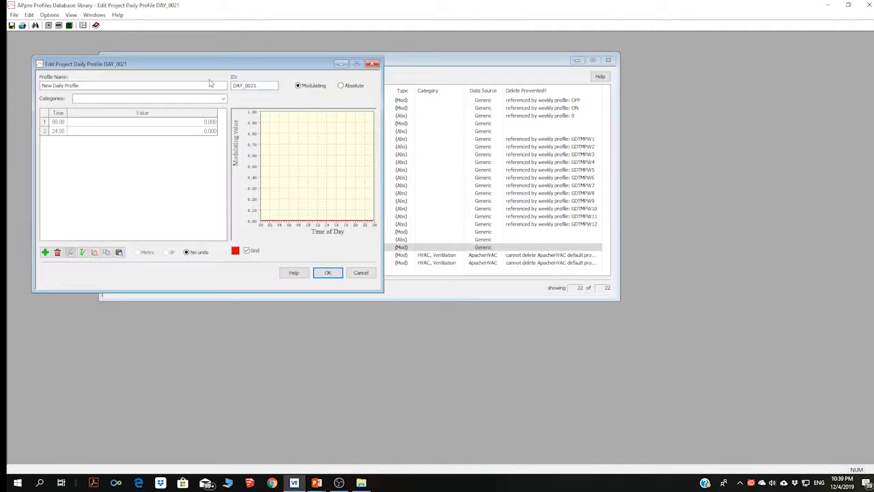
left_click_drag(186, 67, 350, 142)
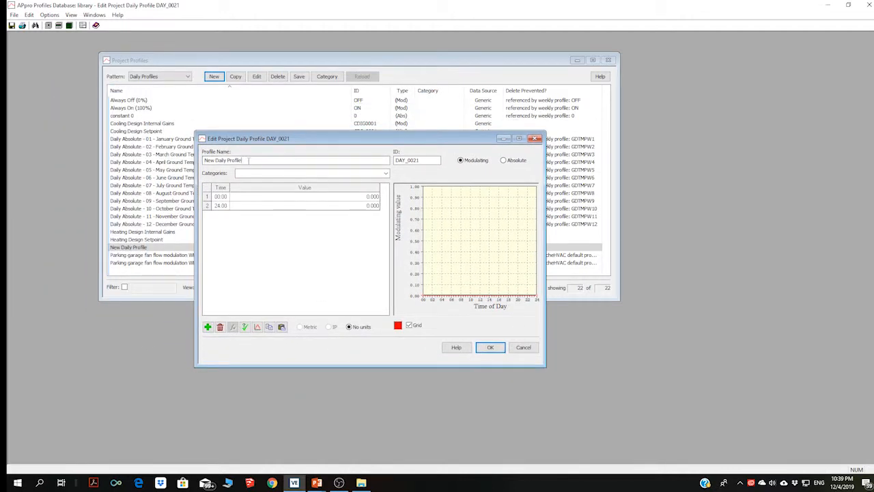
left_click_drag(243, 161, 196, 163)
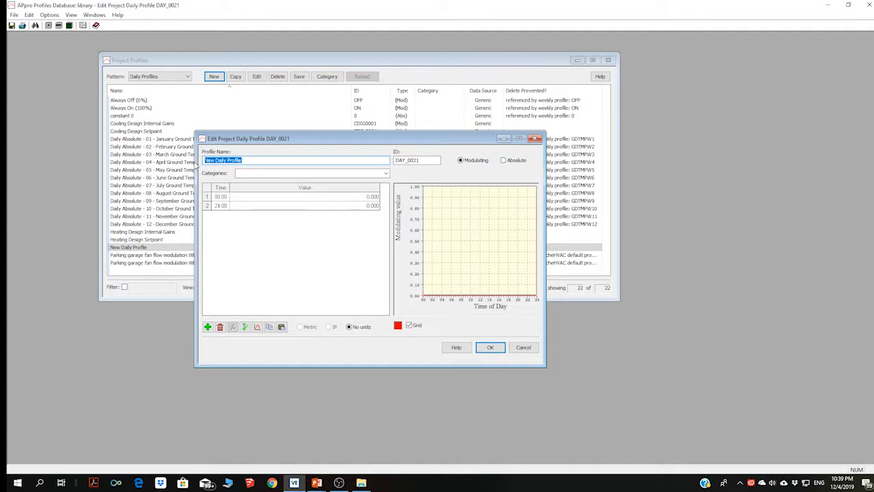
type("Window opening")
Step: Assign the Cooling, HVAC and Occupancy categories to the Window opening profile
left_click(250, 177)
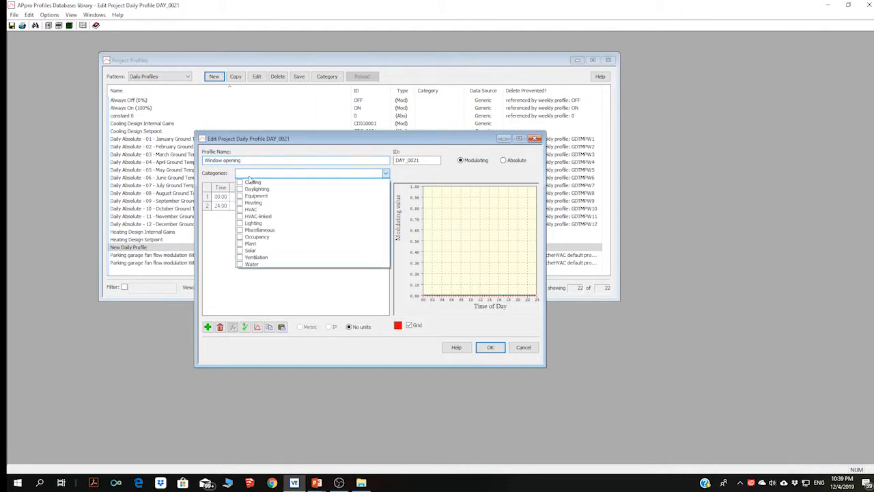
left_click(239, 183)
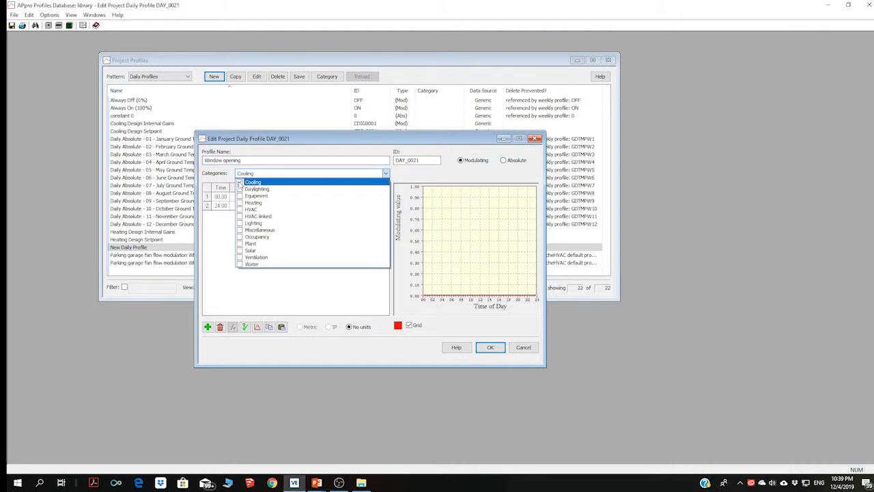
left_click(239, 183)
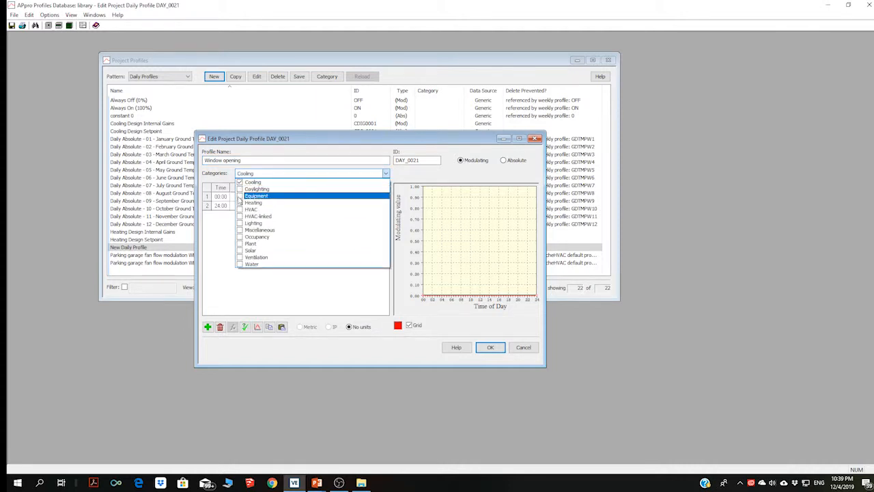
left_click(239, 236)
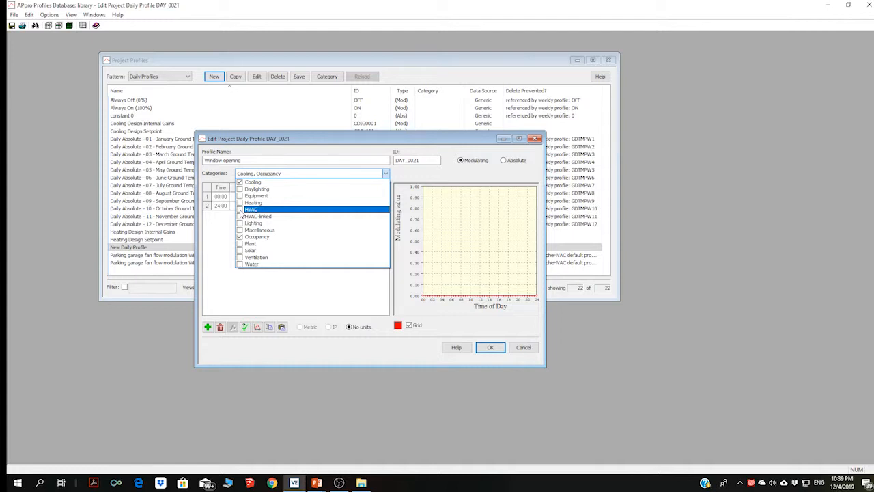
left_click(240, 210)
left_click(412, 341)
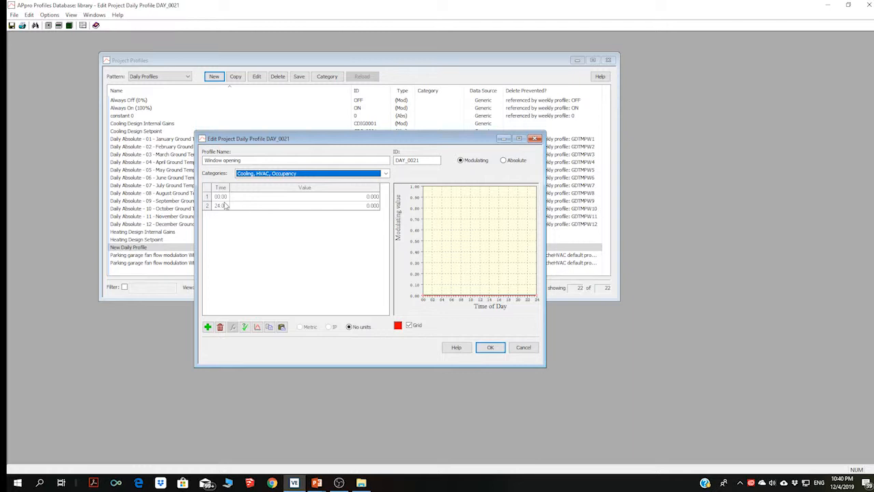
Step: Add five more time rows to the Window opening profile's table
left_click(206, 327)
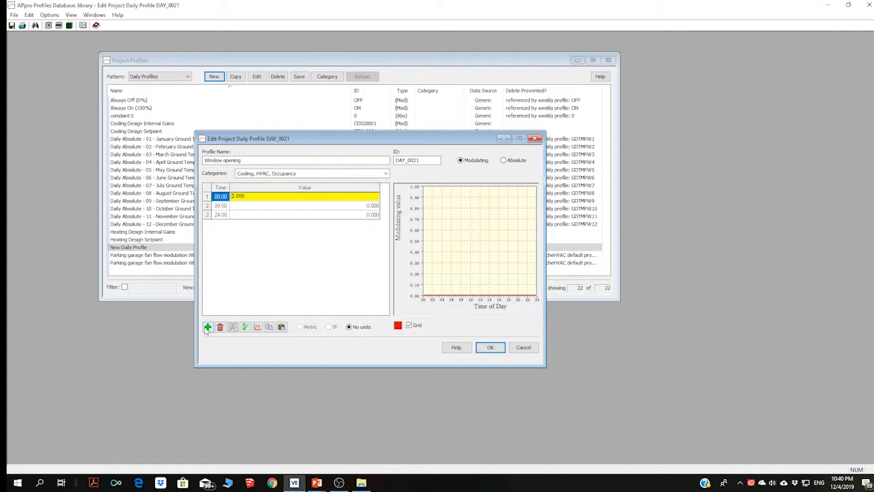
left_click(207, 327)
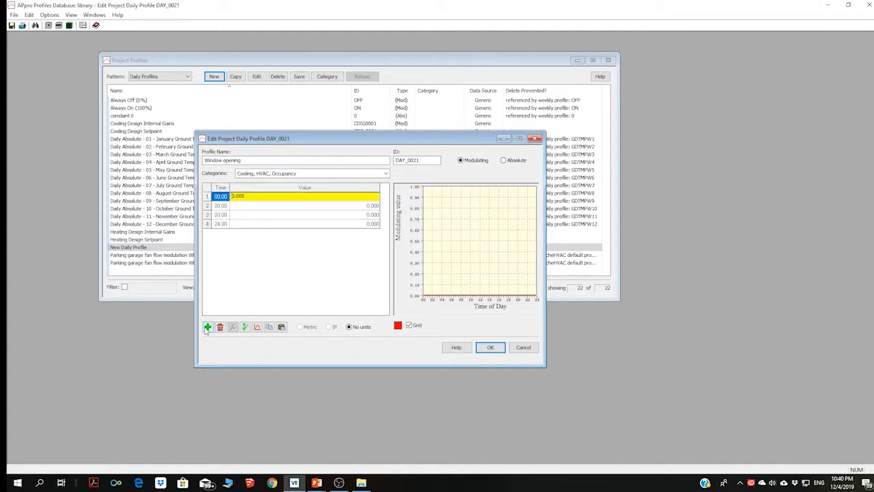
left_click(207, 327)
left_click(207, 327)
left_click(207, 327)
left_click(255, 275)
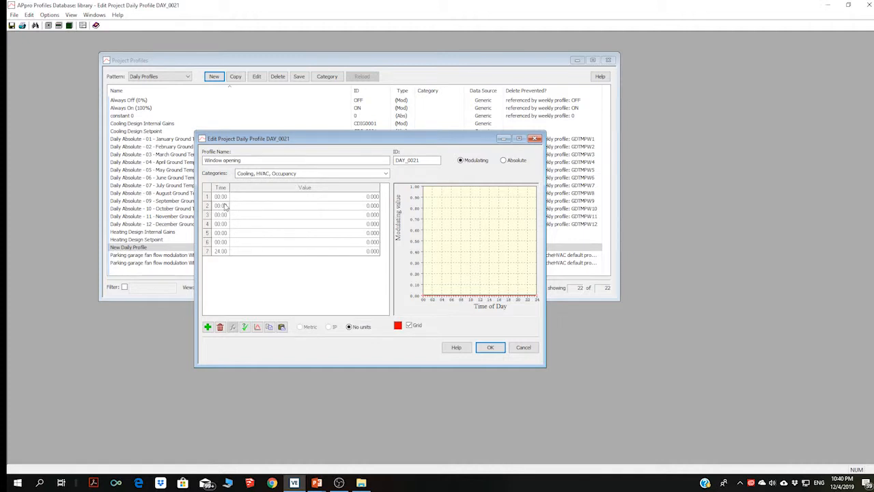
Step: Set the profile's second row to time 08:00 with a value of 1
left_click(224, 204)
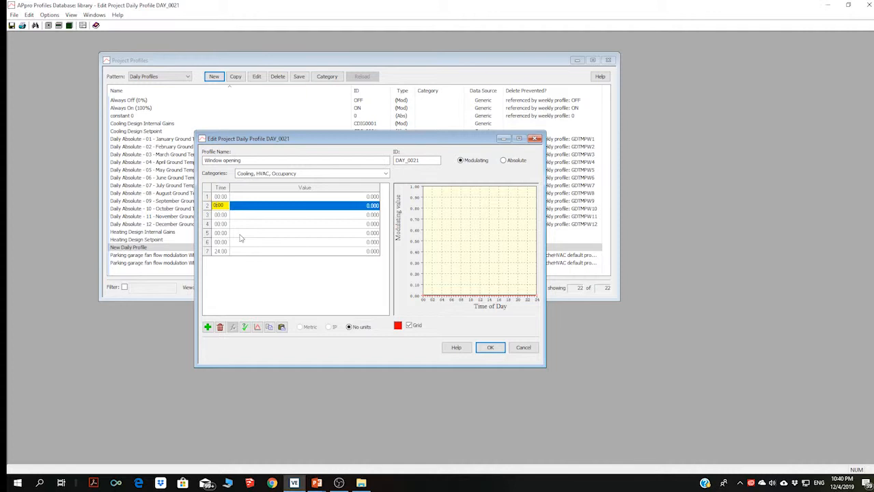
left_click(374, 213)
left_click(369, 206)
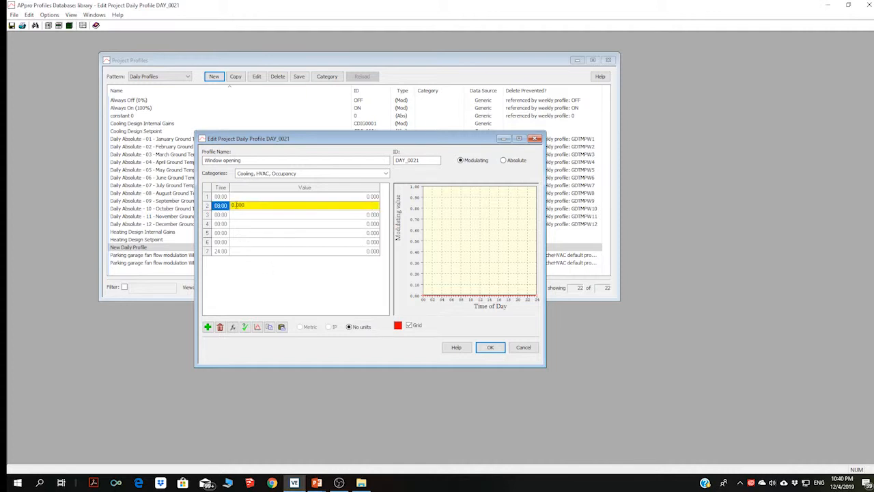
left_click_drag(235, 204, 219, 213)
type("1")
key("Return")
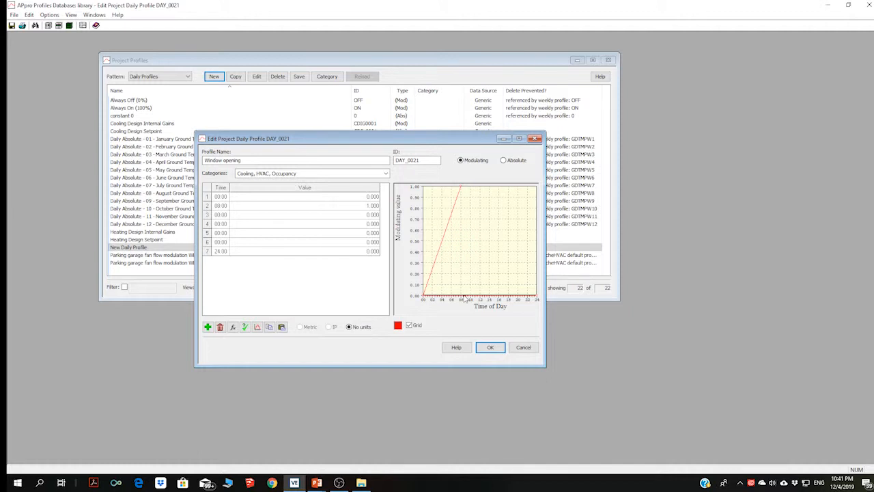
Step: Change the Window opening profile to Absolute and set the second row's 08:00 value to 0
left_click(503, 160)
left_click(222, 196)
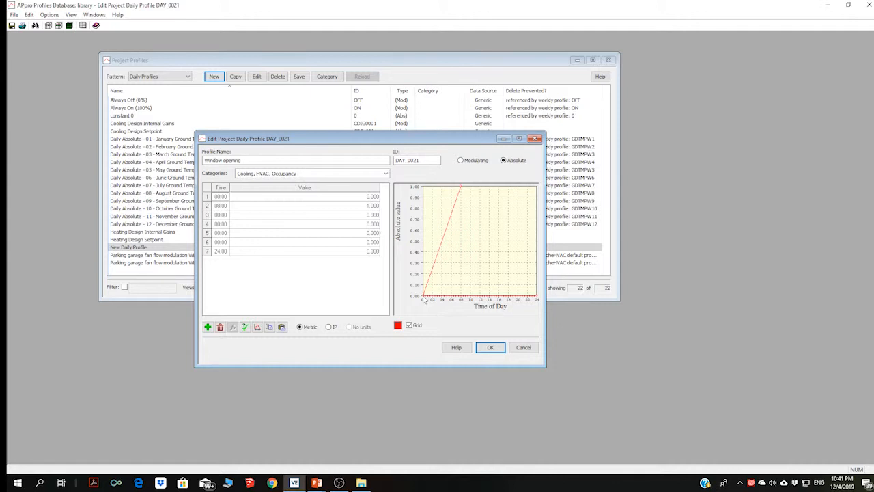
left_click(223, 207)
left_click(368, 205)
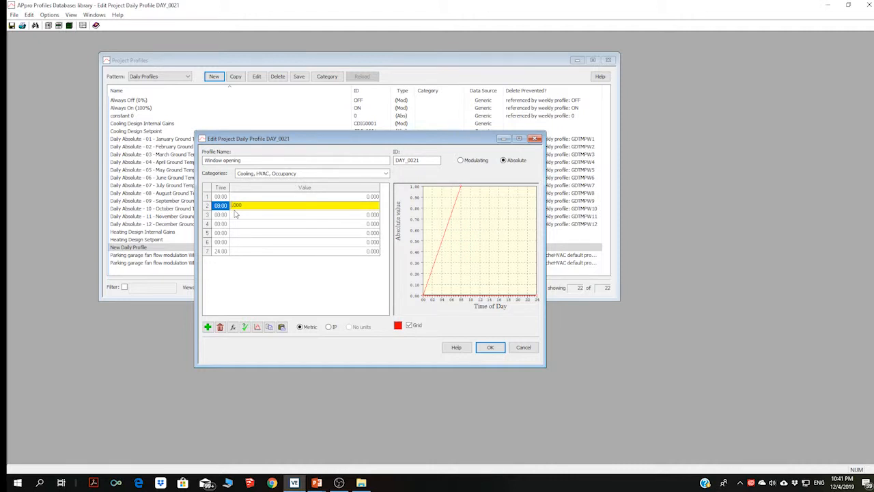
type("0")
key("Return")
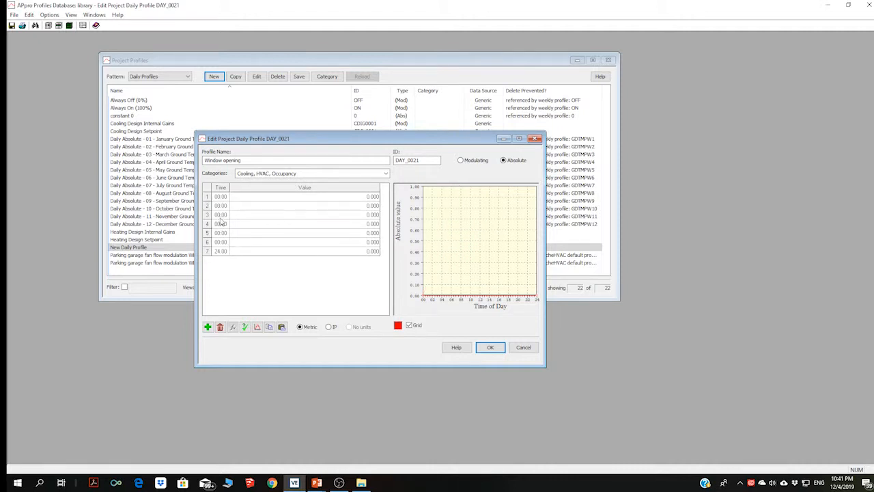
Step: Set the profile's third row to time 08:00 with a value of 1
left_click(220, 215)
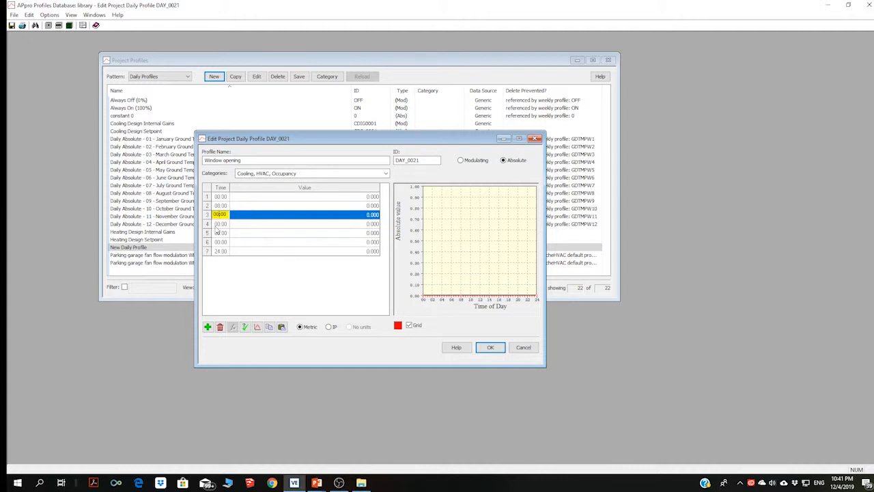
left_click(370, 222)
left_click(370, 216)
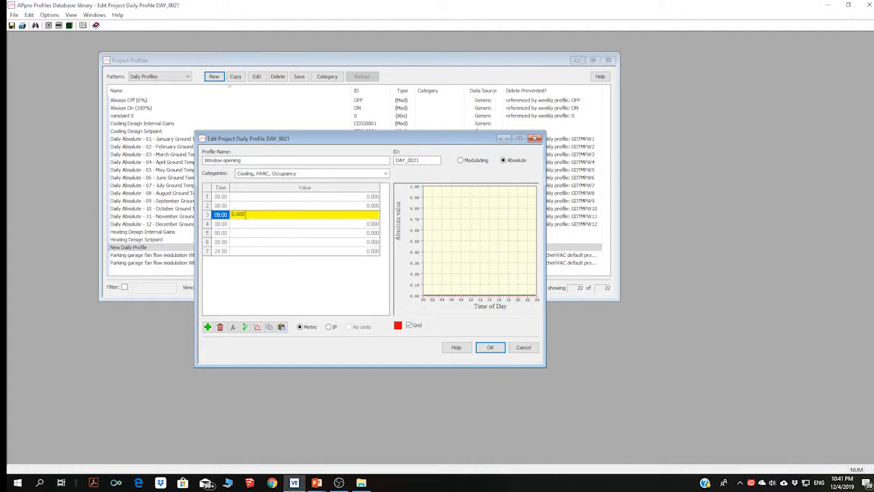
left_click_drag(236, 215, 225, 218)
type("1")
left_click(268, 278)
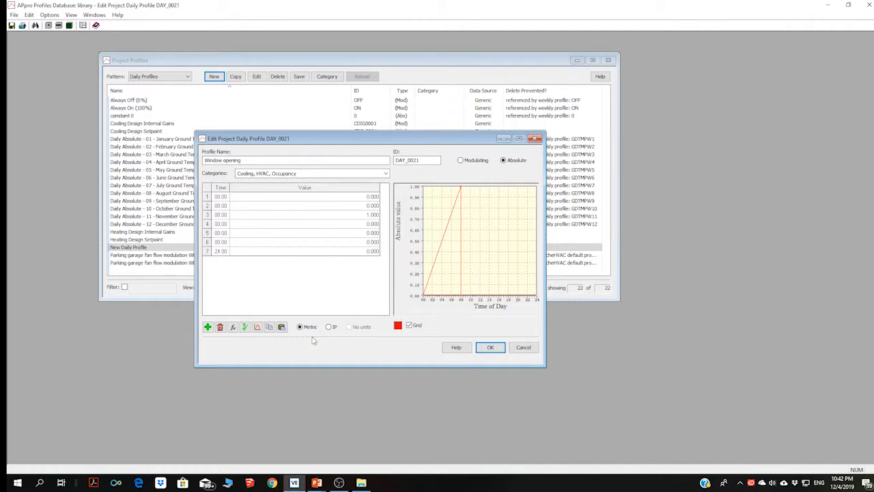
Step: Keep the profile Absolute, open it for graphical editing and delete the point at 08:00 with value 1.00
left_click(465, 161)
left_click(512, 161)
left_click(257, 328)
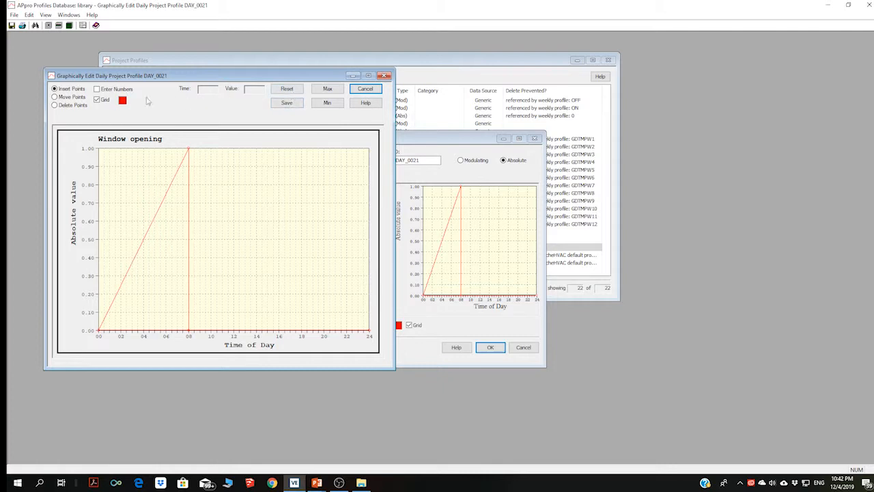
left_click(55, 106)
left_click(189, 150)
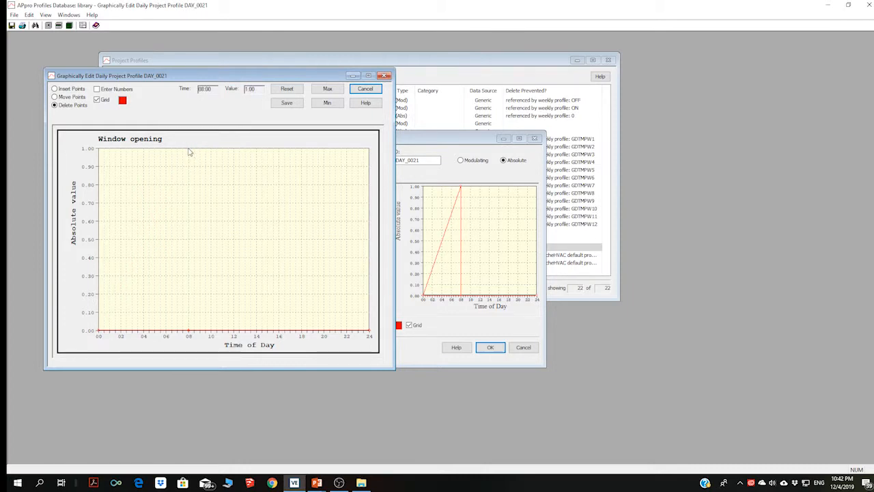
Step: Insert points on the profile graph at 08:00 with value 1.00 and at about 14:30 with value about 0.25
left_click(71, 89)
left_click(189, 149)
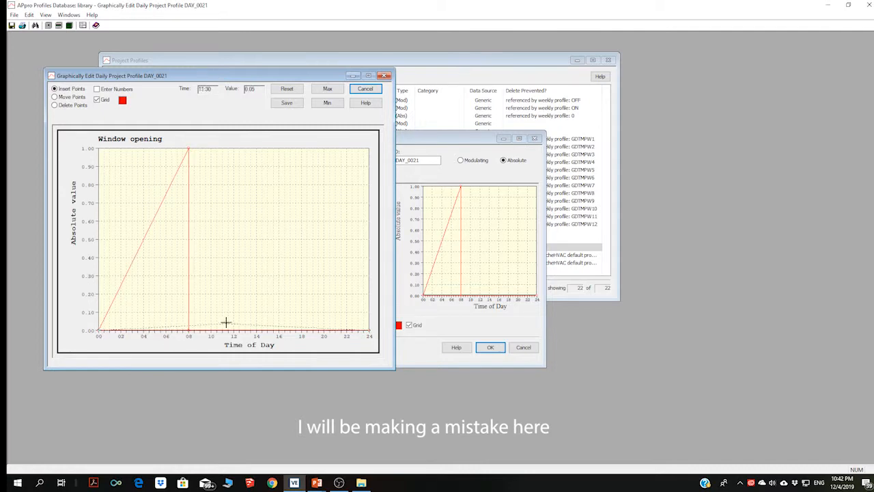
left_click(259, 281)
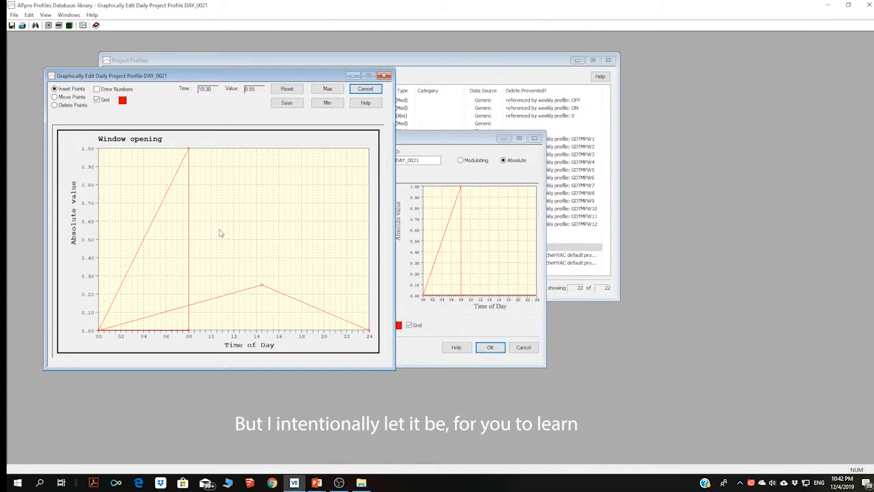
Step: Reset the profile graph and try deleting the points at 08:00 and 00:00
left_click(288, 90)
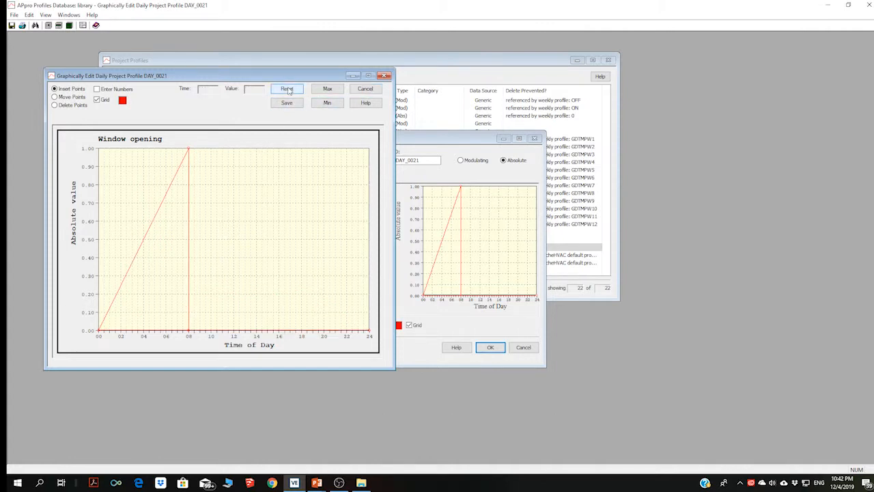
left_click(100, 332)
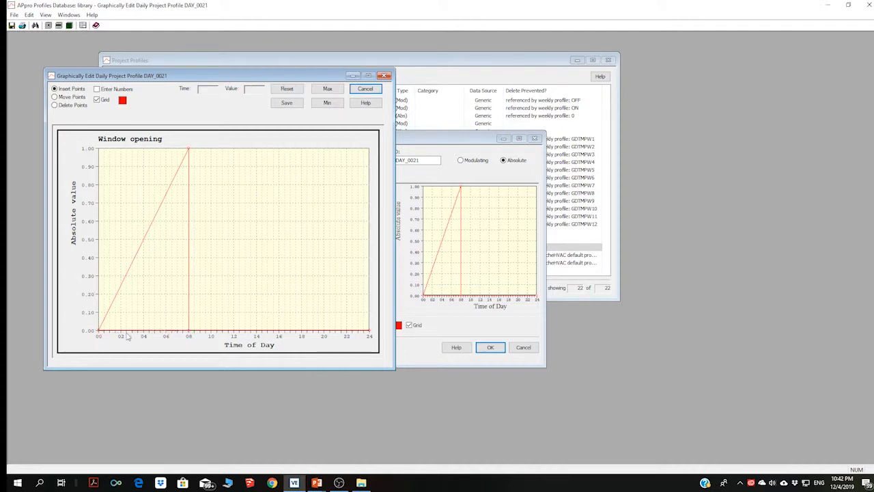
left_click(57, 97)
left_click(59, 106)
left_click(188, 149)
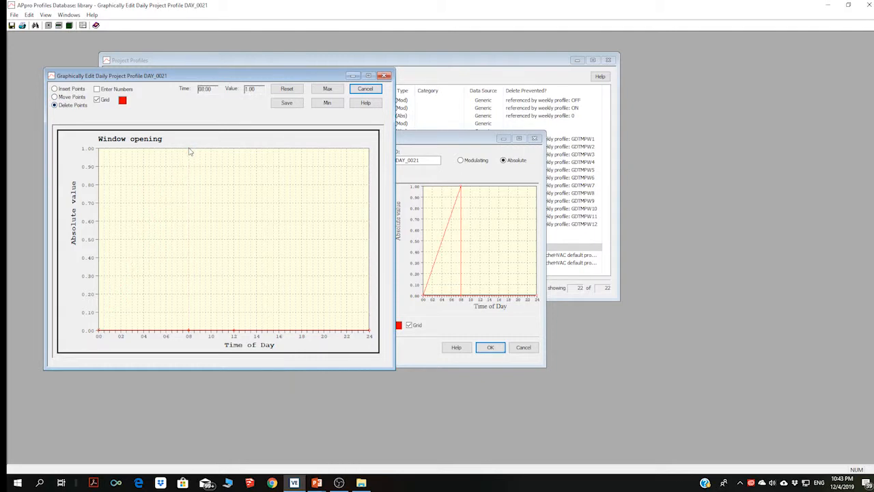
left_click(99, 331)
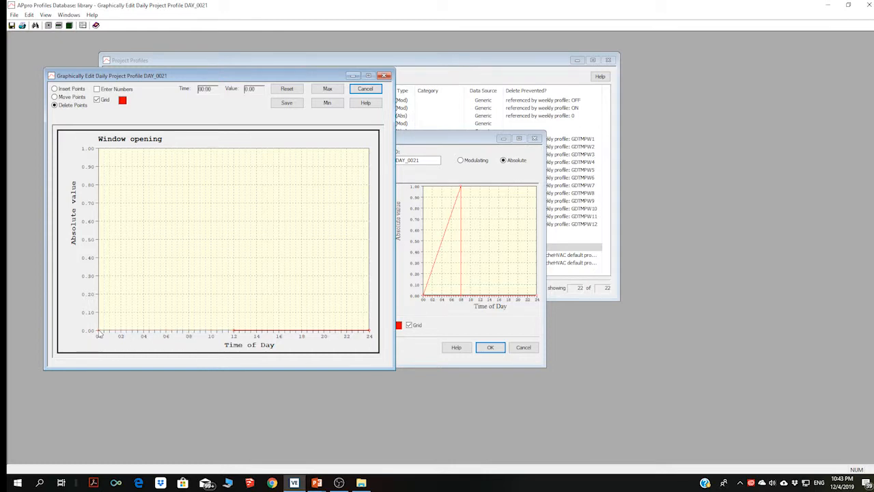
left_click(234, 332)
Step: Reset the graph again, try moving points near 08:30 and 09:30 upward, and discard the graphical edits
left_click(75, 90)
left_click(297, 91)
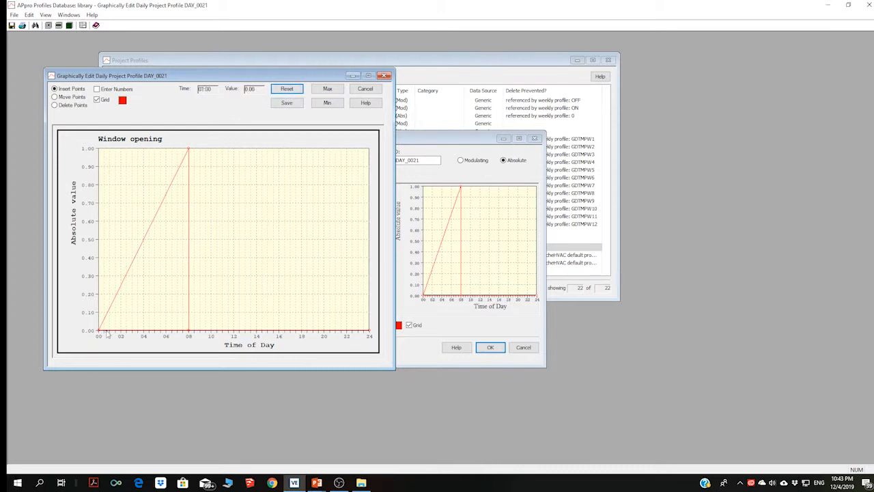
left_click(54, 97)
left_click_drag(193, 331, 194, 148)
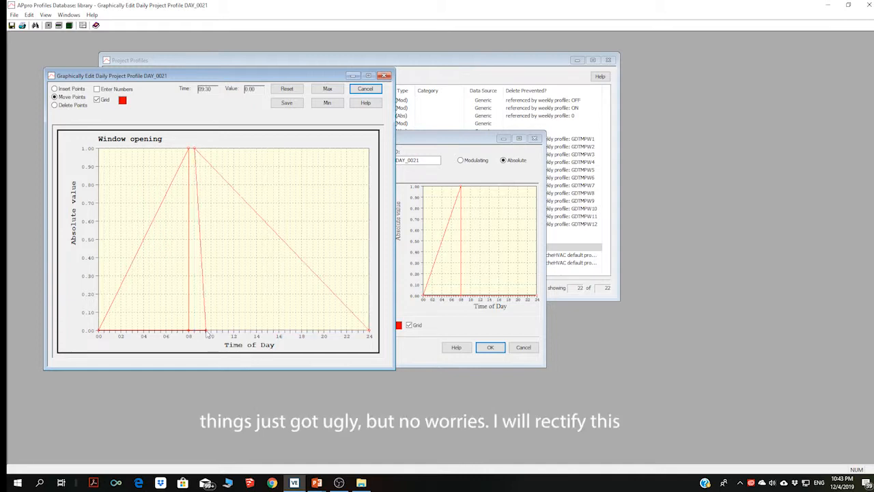
left_click_drag(205, 331, 184, 168)
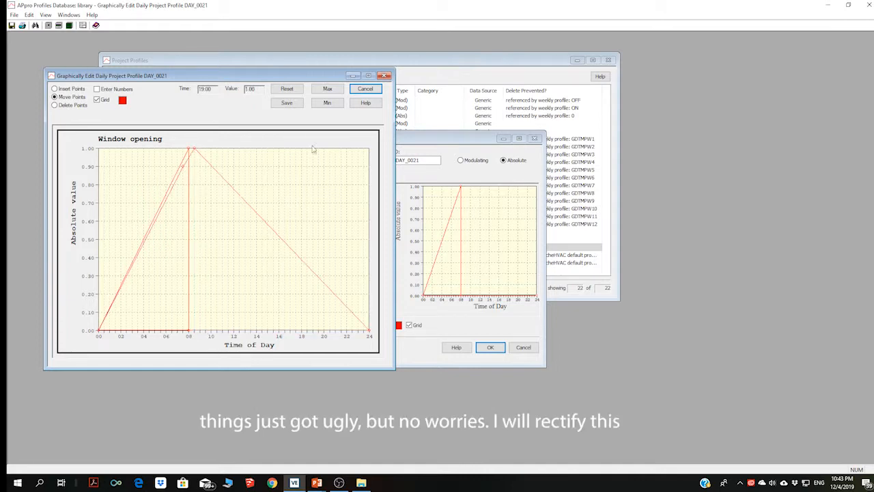
left_click(357, 90)
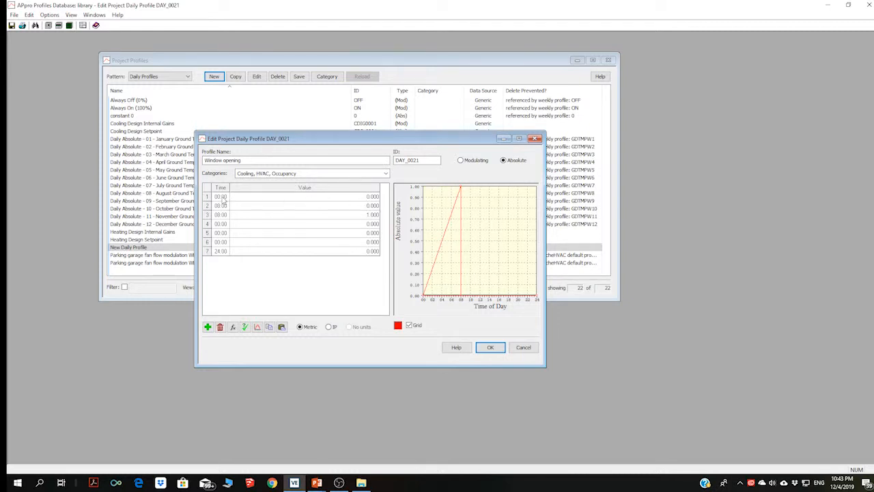
Step: Delete the first three rows of the Window opening profile table
left_click(220, 328)
left_click(282, 292)
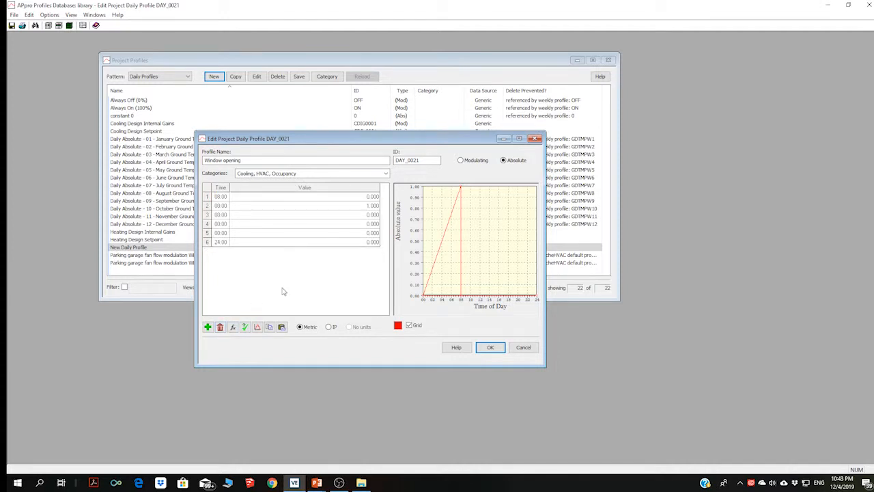
left_click(270, 198)
left_click(221, 328)
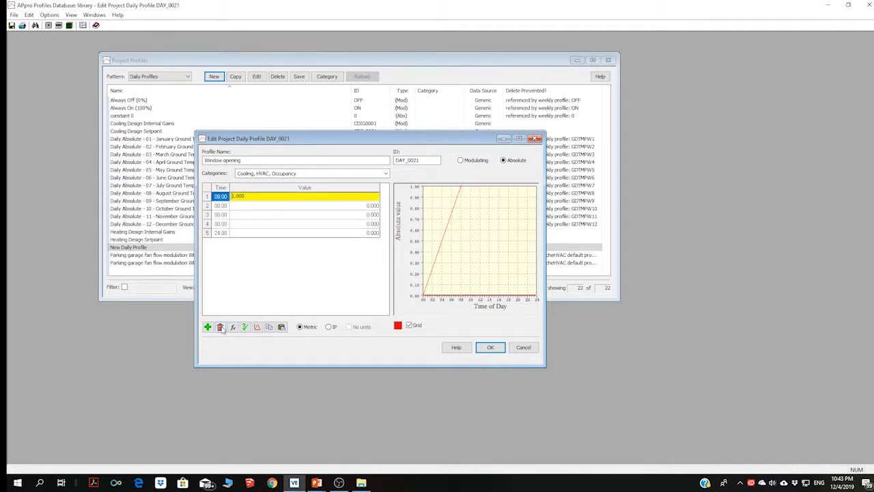
left_click(220, 327)
left_click(273, 268)
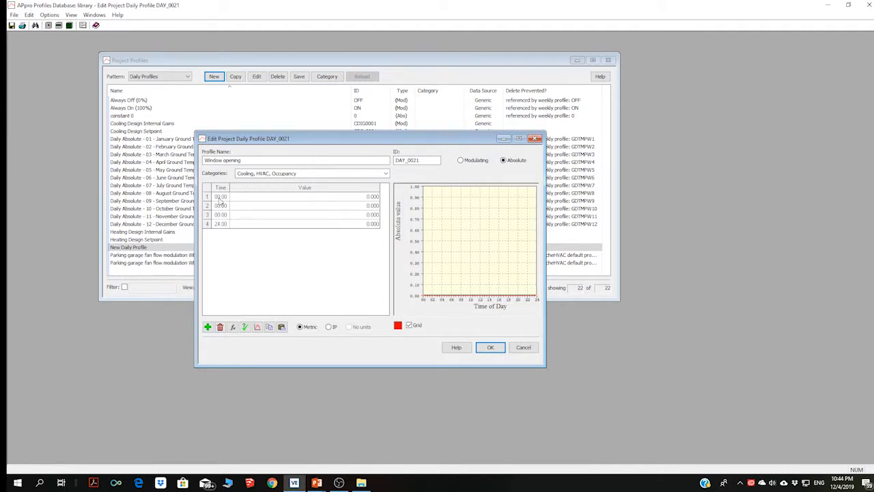
Step: Set the time of the profile's second row to 08:00
left_click(366, 208)
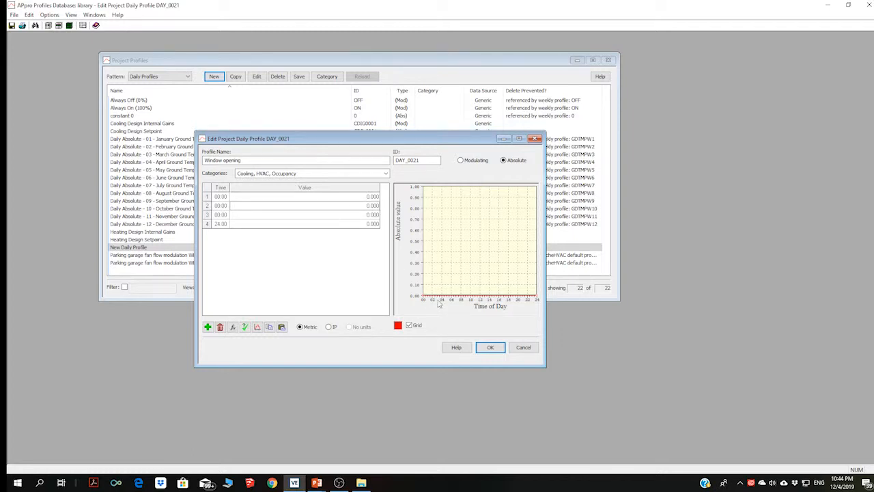
left_click(220, 206)
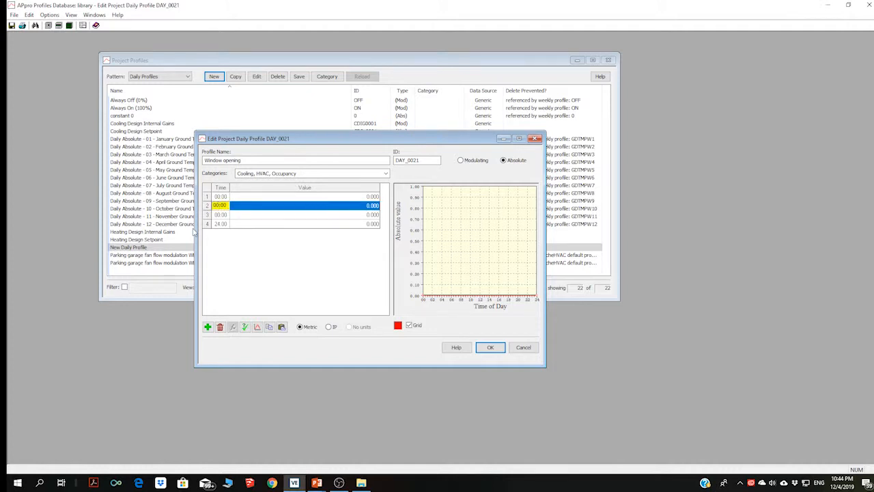
type("08")
left_click(250, 274)
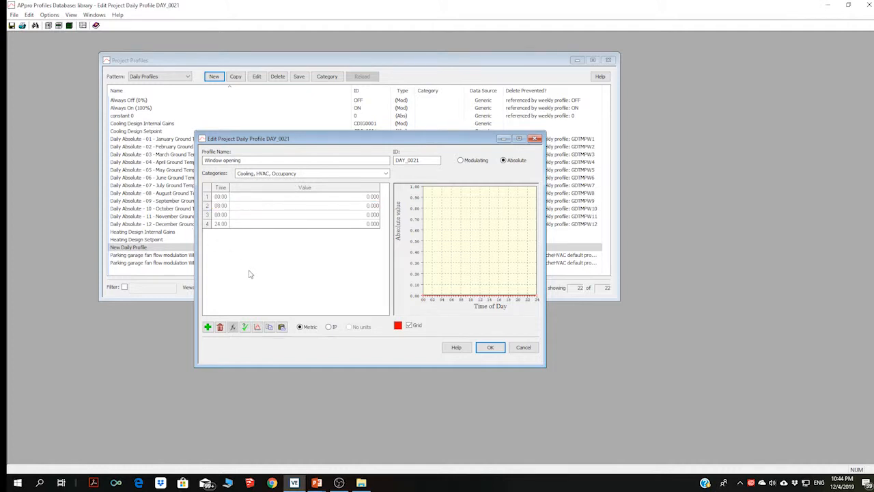
Step: Set the profile table's third row to time 08:00 with a value of 1.000
left_click(226, 215)
left_click(221, 216)
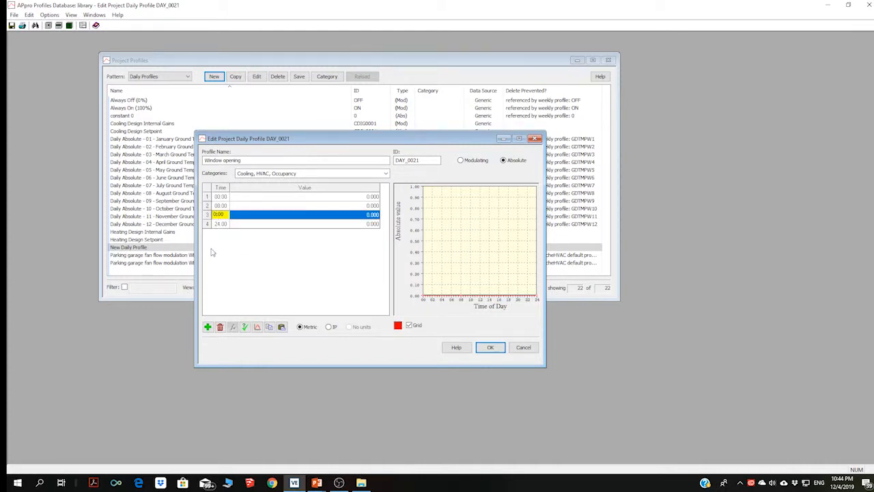
left_click(276, 283)
left_click(371, 214)
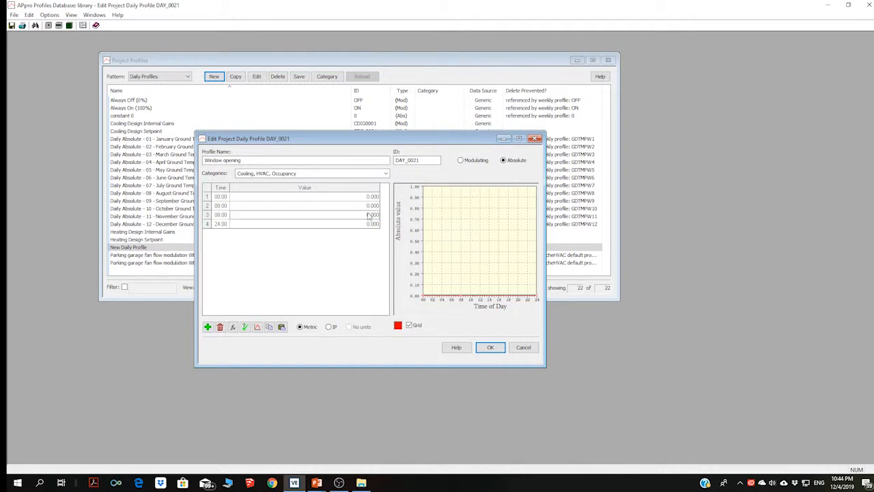
left_click(368, 213)
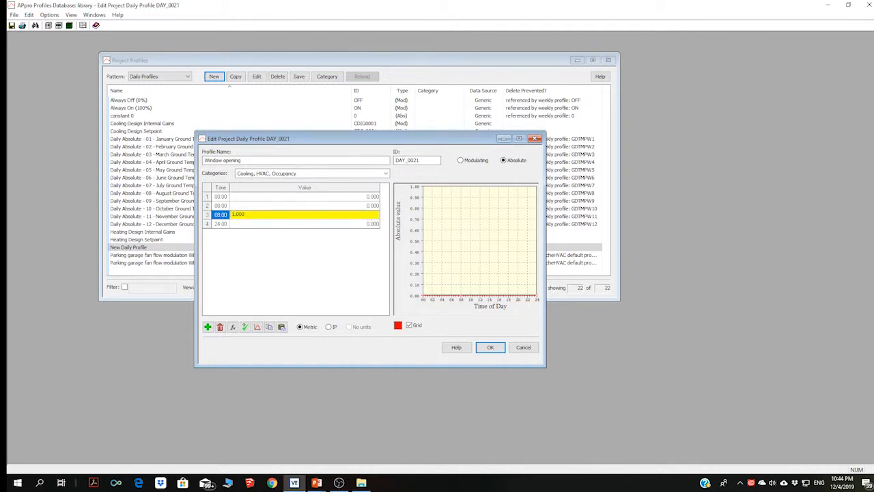
key("Return")
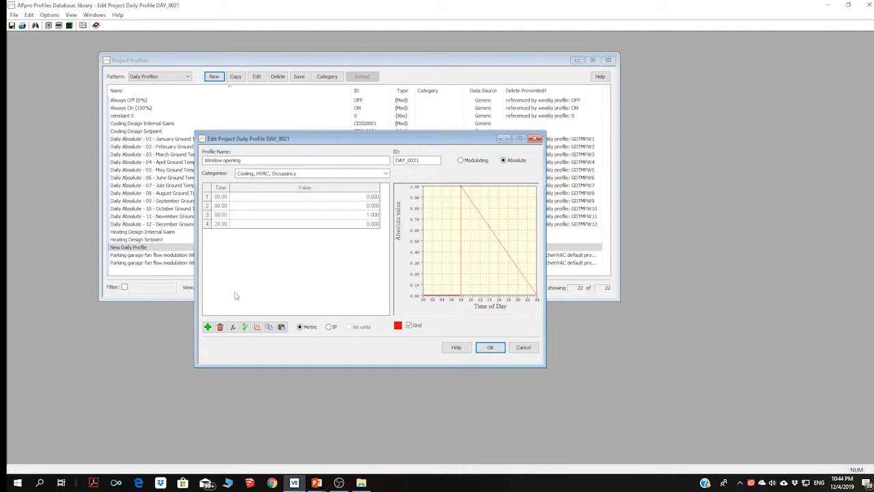
Step: Add two rows after the 08:00 value of 1.000 and set the fourth row's time to 18:00
left_click(208, 327)
left_click(206, 328)
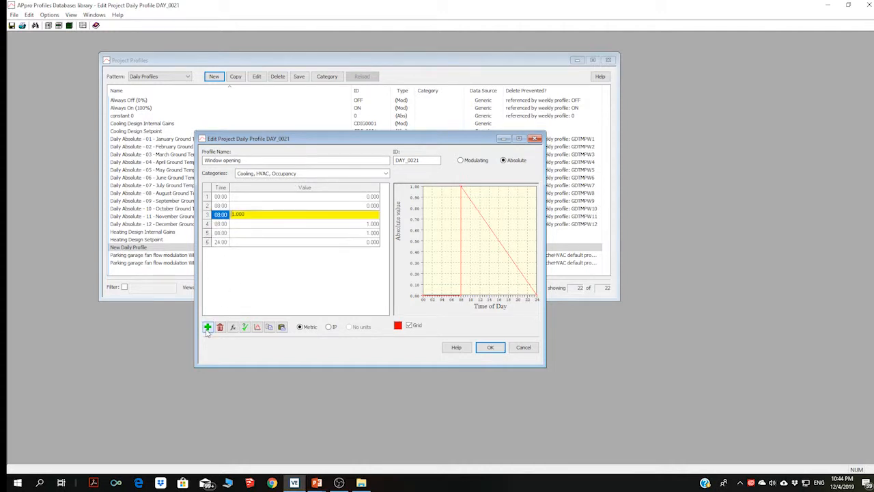
left_click(256, 268)
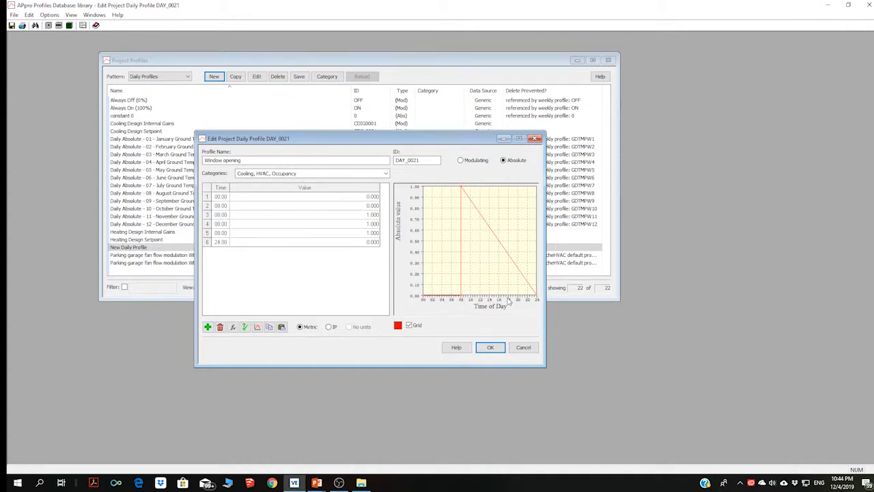
left_click(220, 224)
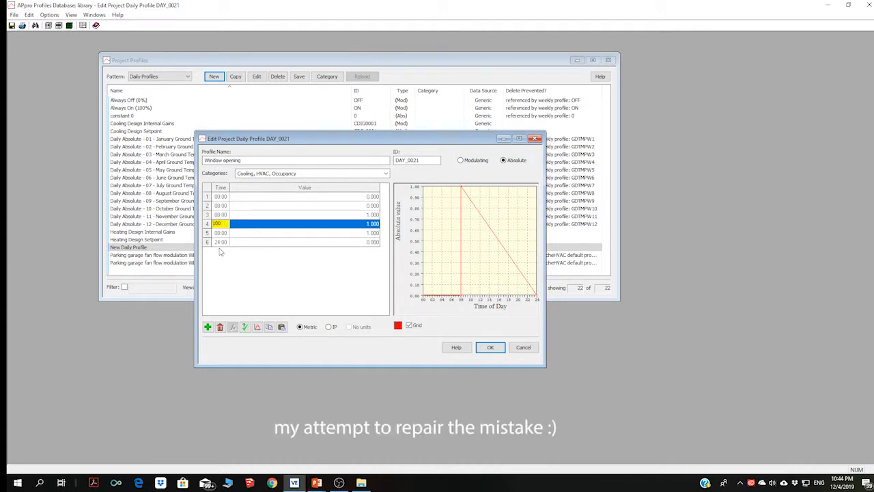
left_click(328, 269)
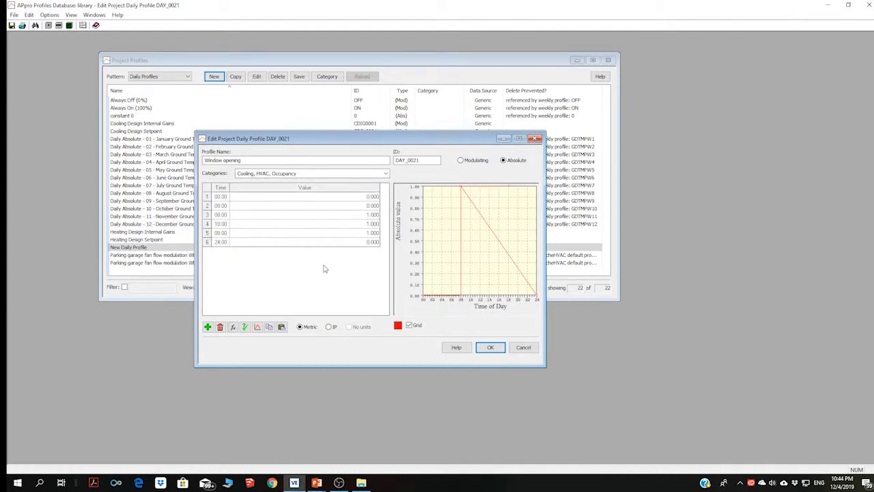
Step: Set the fifth row of the profile to time 18:00 with a value of 0.000
left_click(223, 233)
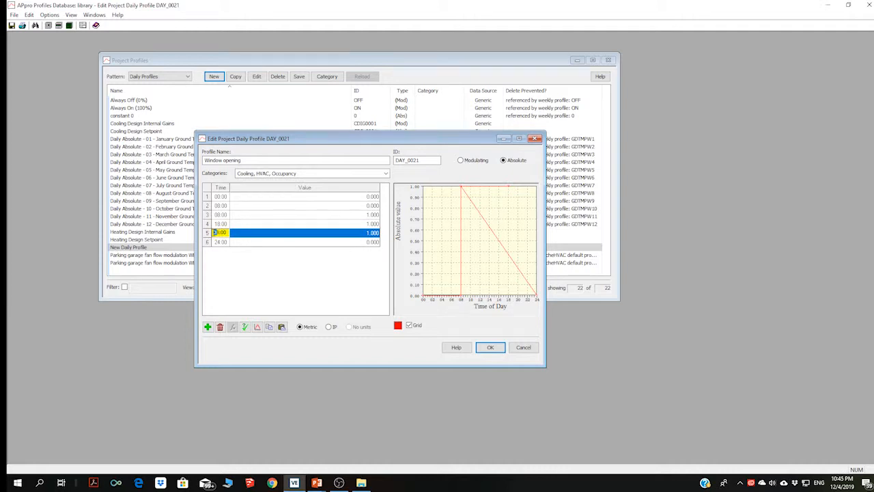
left_click(309, 268)
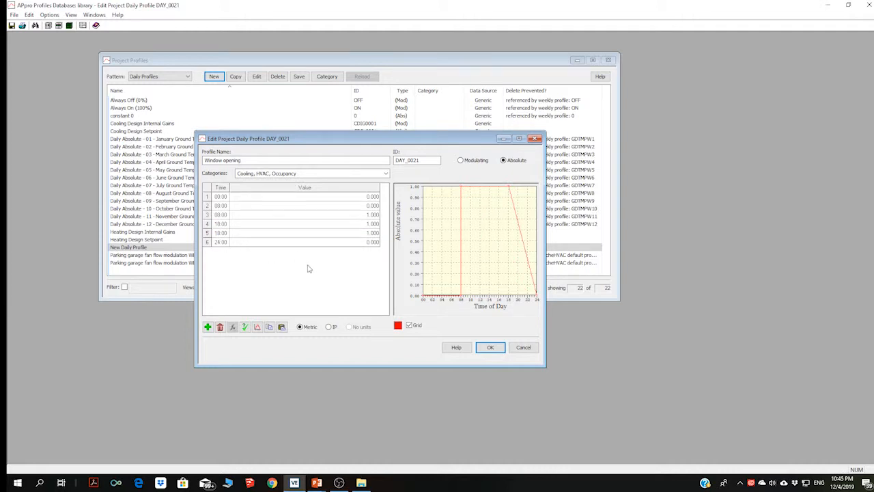
left_click(371, 233)
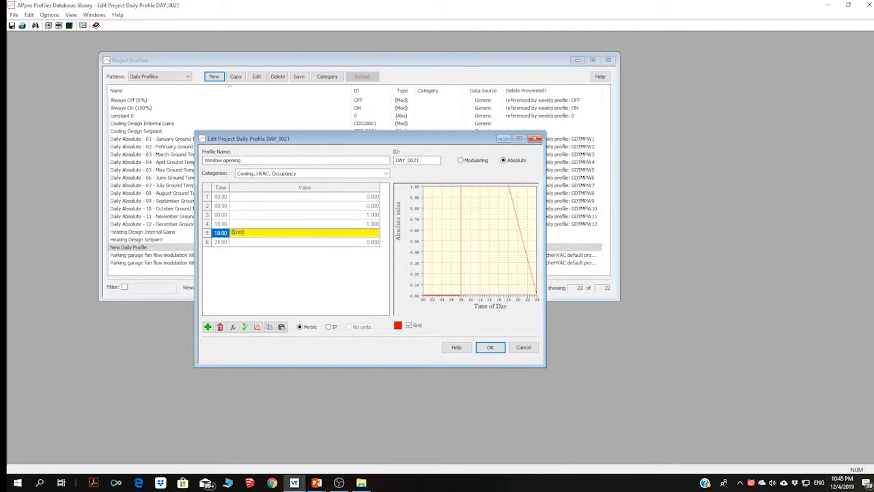
left_click(281, 277)
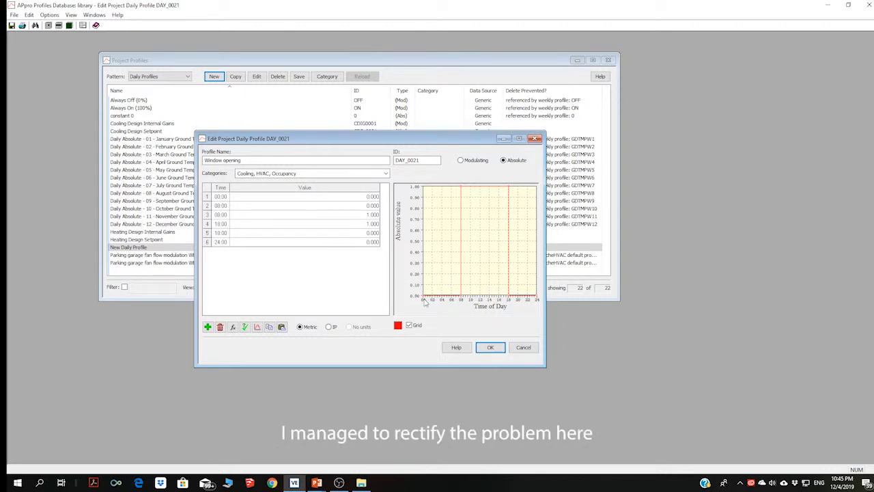
Step: Change the Window opening profile type to Modulating and accept the daily profile
left_click(462, 160)
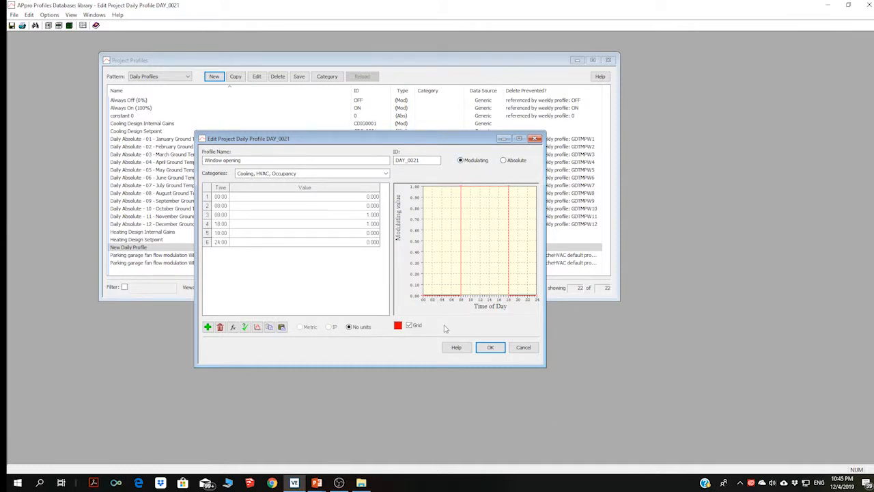
left_click(489, 347)
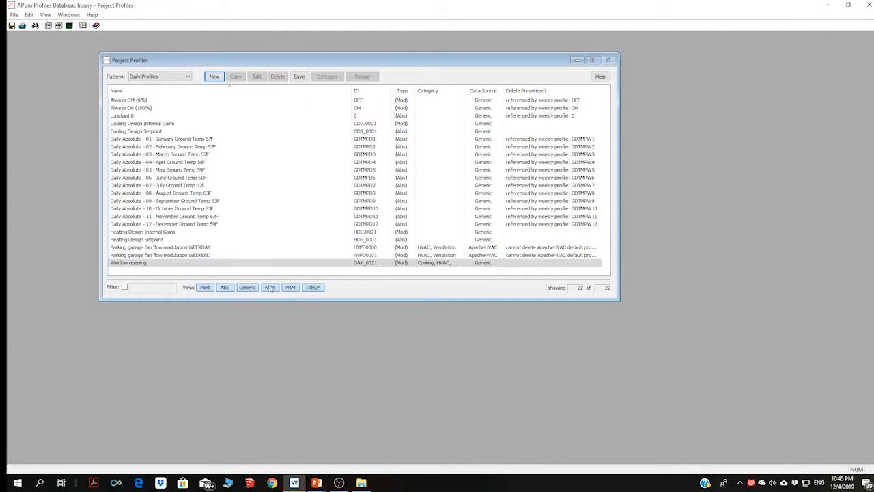
Step: Select the Window opening profile, view the system database's daily profiles, and close that list
left_click(144, 264)
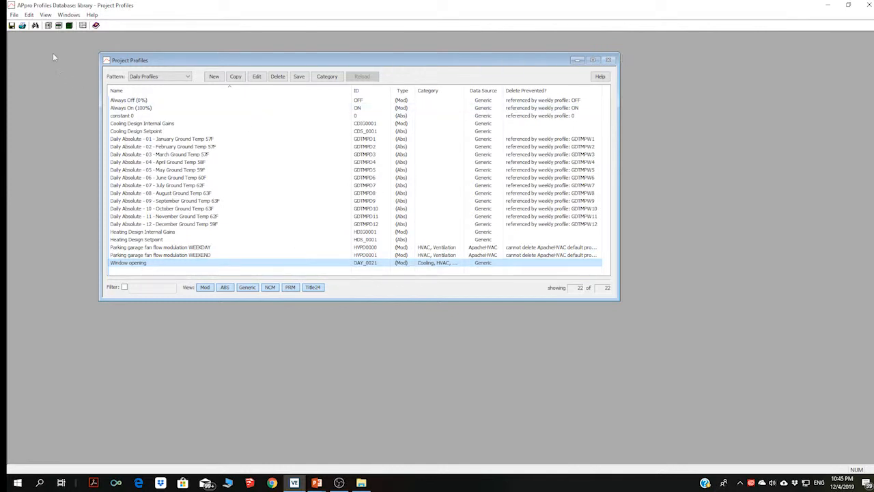
left_click(48, 26)
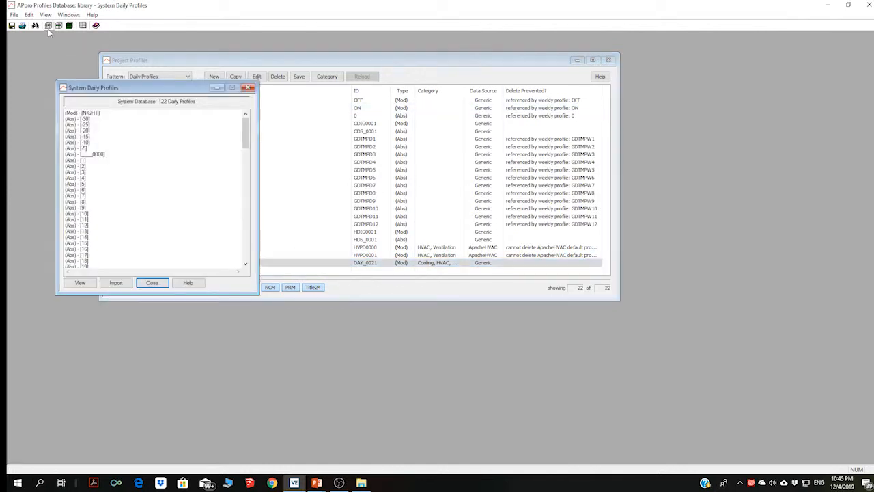
left_click(153, 282)
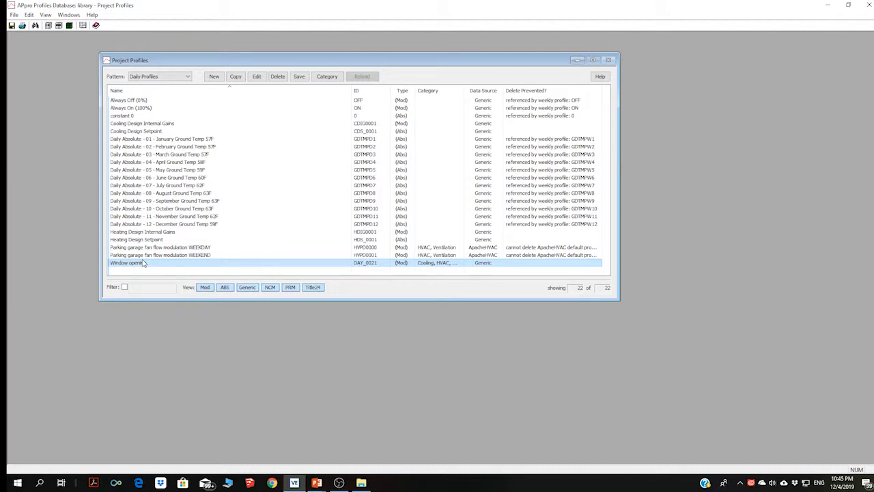
Step: Switch the project profiles pattern to Weekly Profiles and start a new weekly profile
left_click(170, 77)
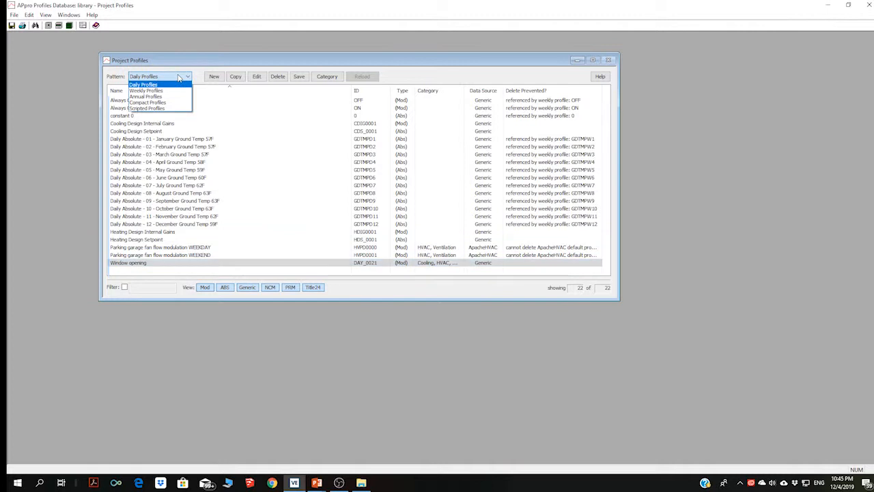
left_click(168, 92)
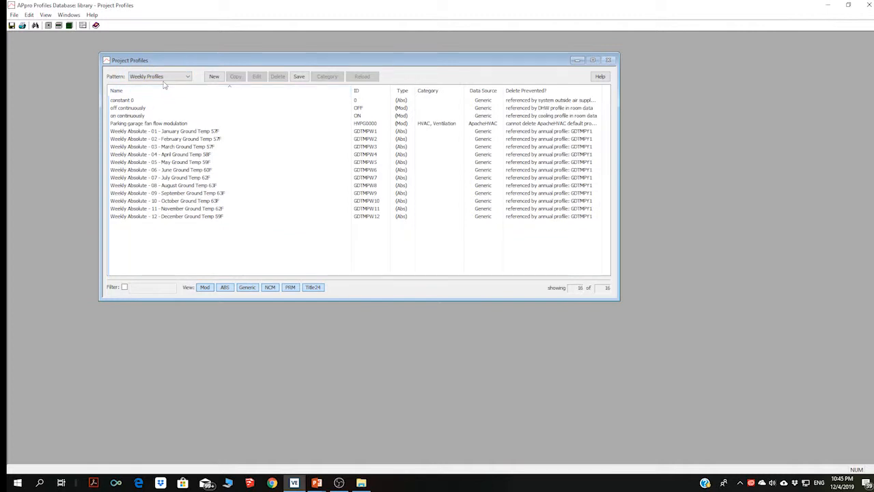
left_click(214, 77)
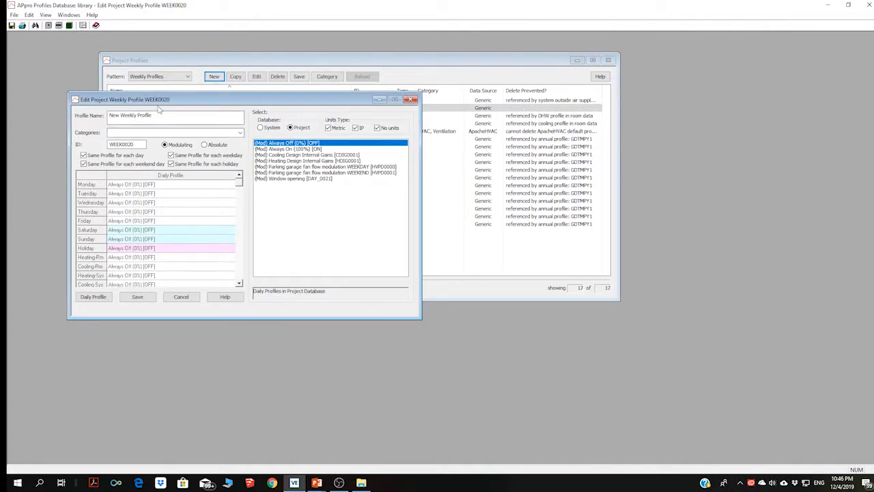
left_click_drag(162, 101, 222, 146)
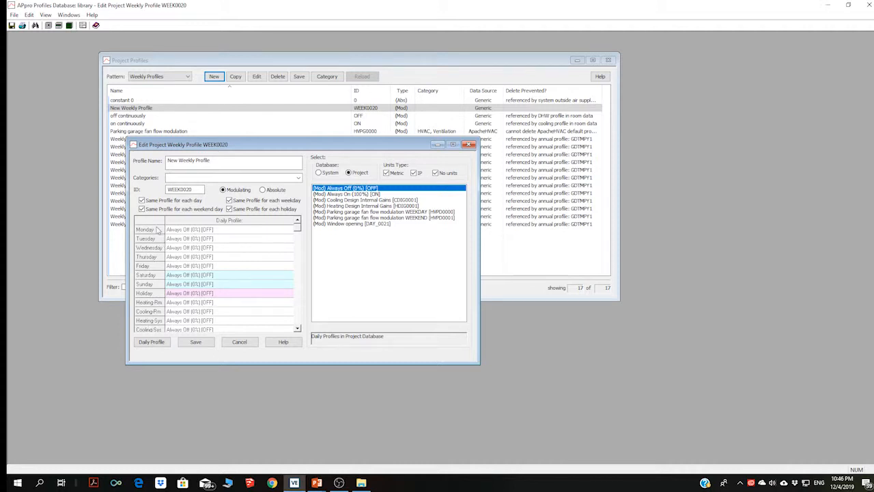
Step: Name the new weekly profile "Malaysian weekly working days"
left_click(160, 302)
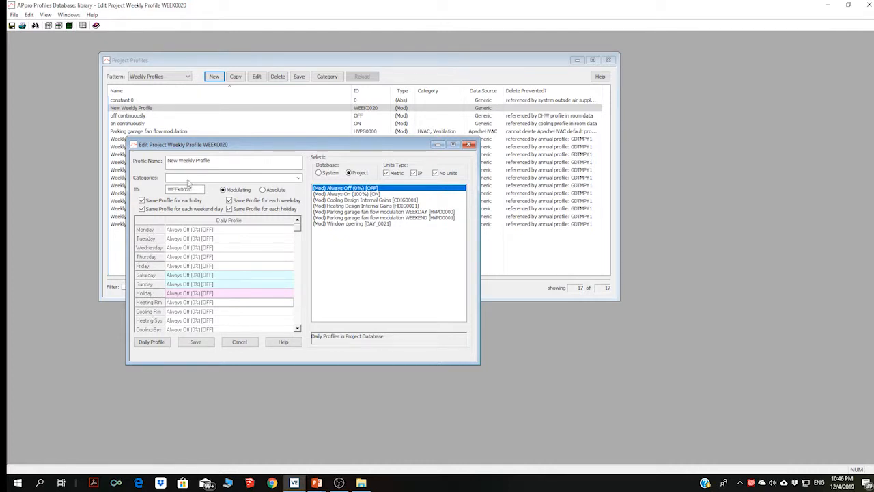
left_click_drag(211, 160, 138, 162)
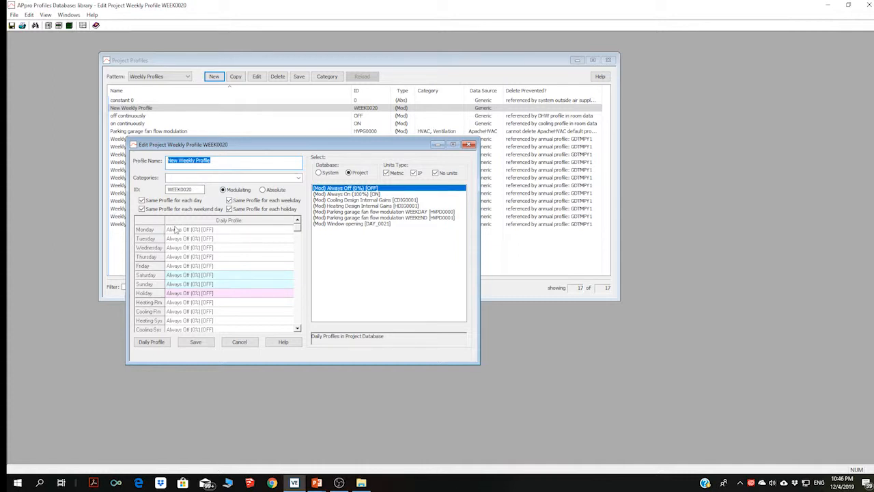
type("Malaysian weekly")
Step: Assign the weekly profile to the Cooling and Occupancy categories
left_click(245, 179)
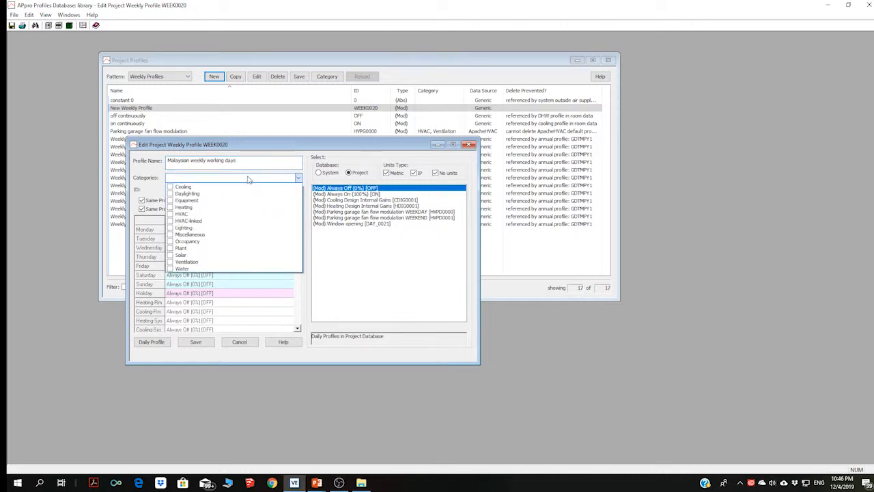
left_click(246, 179)
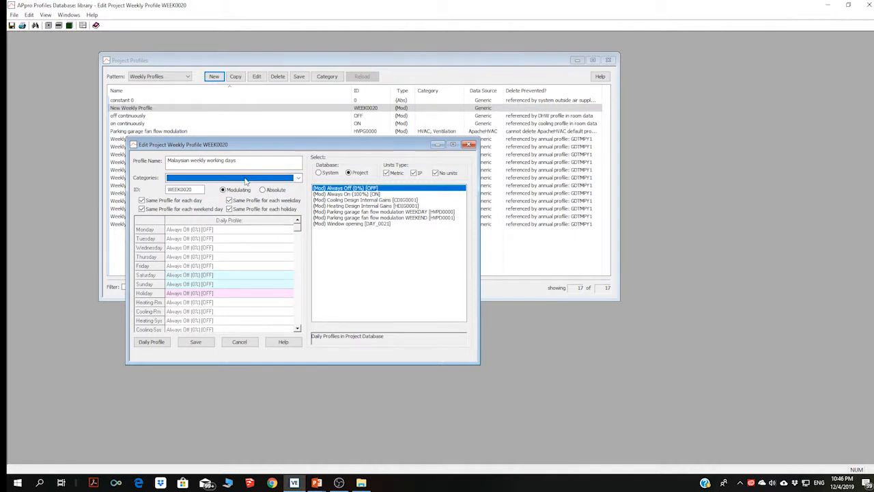
left_click(246, 178)
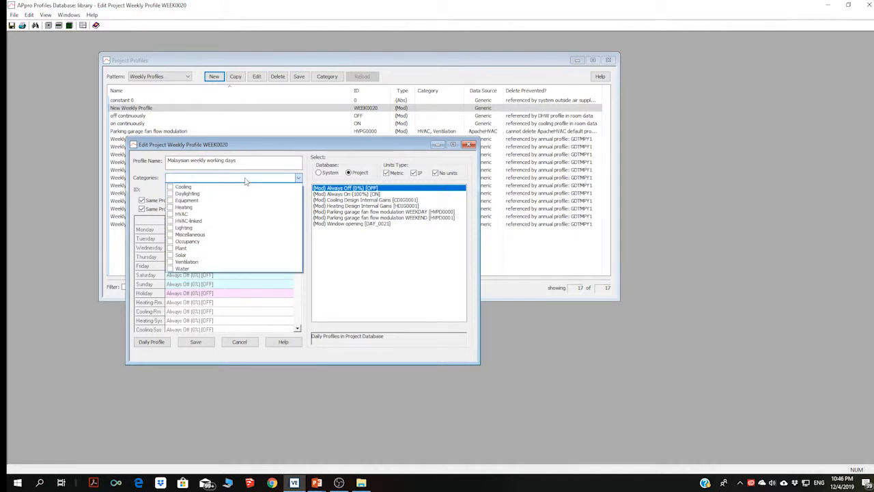
left_click(170, 188)
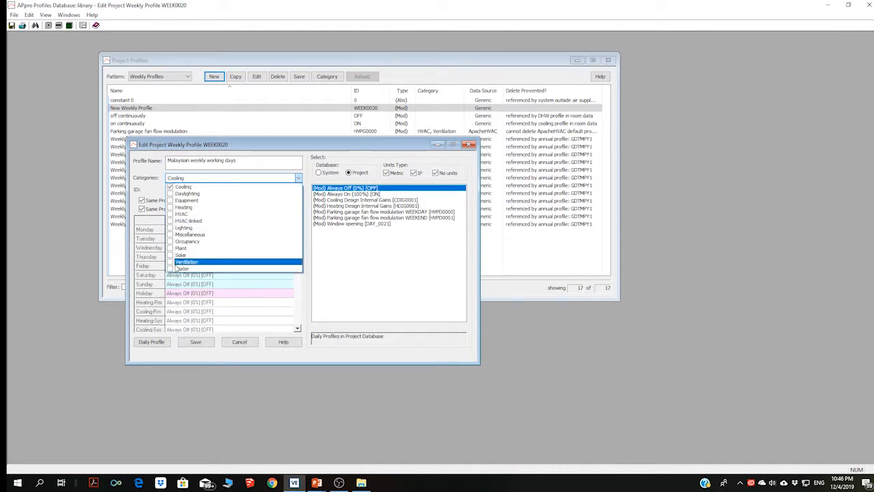
left_click(170, 242)
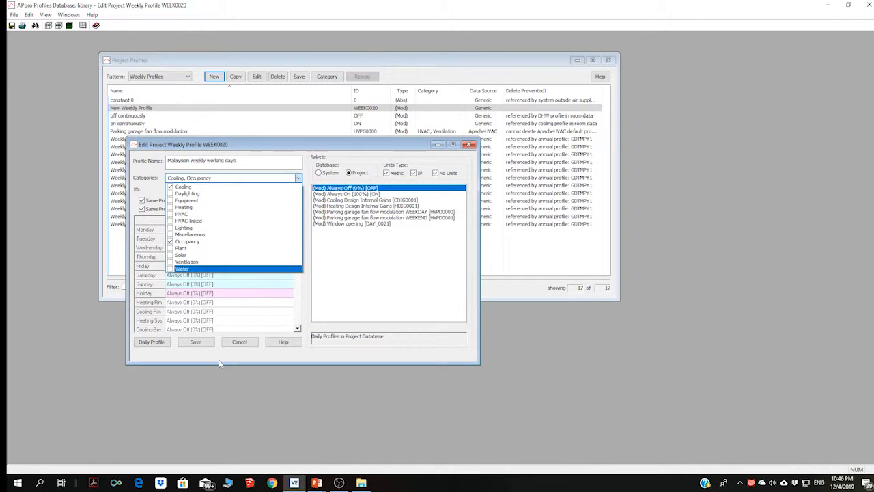
left_click(232, 327)
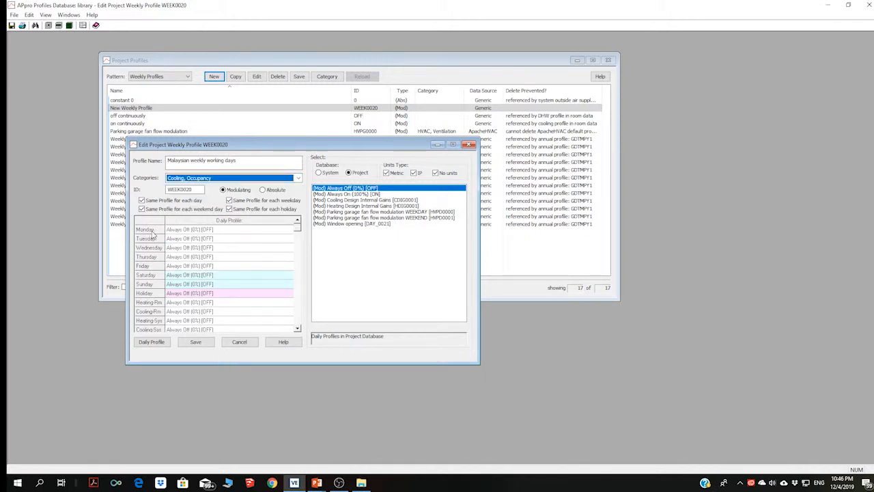
Step: Assign the Window opening daily profile to every day of the weekly profile
left_click(197, 234)
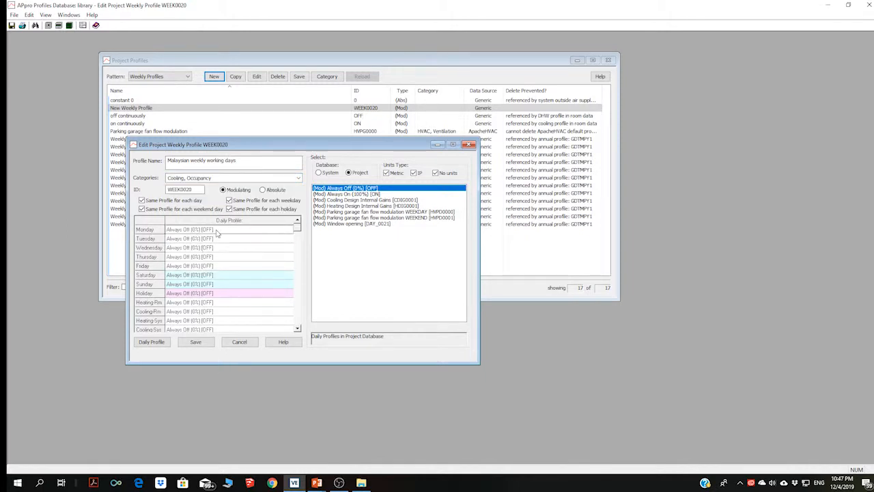
left_click(346, 225)
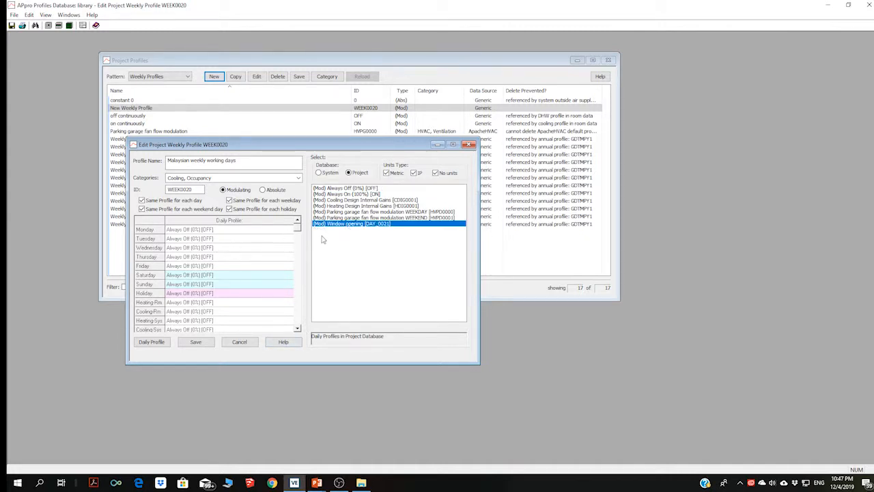
double_click(326, 224)
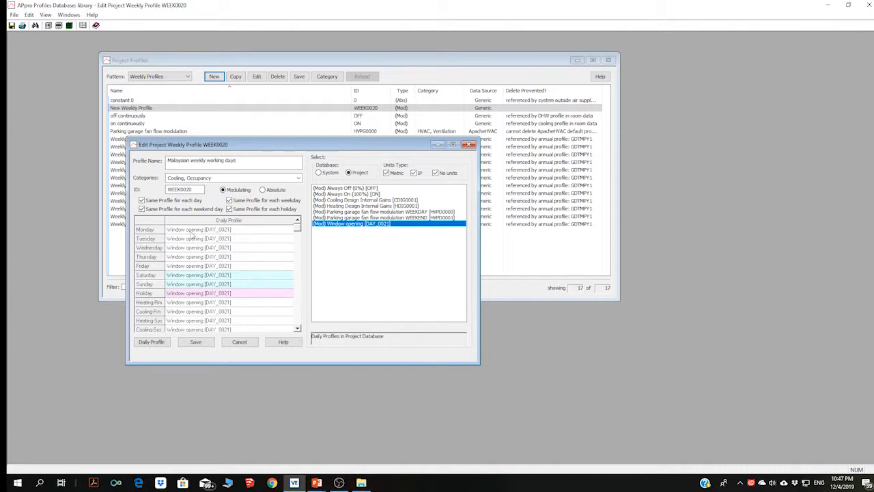
Step: Turn off the same-profile options and assign Always Off (0%) to Saturday, Sunday and Holiday
left_click(188, 277)
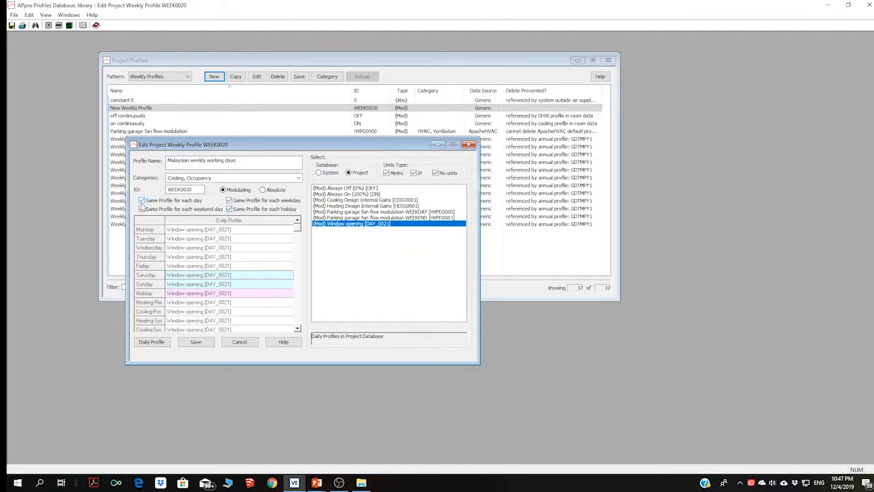
left_click(141, 209)
left_click(143, 209)
left_click(349, 189)
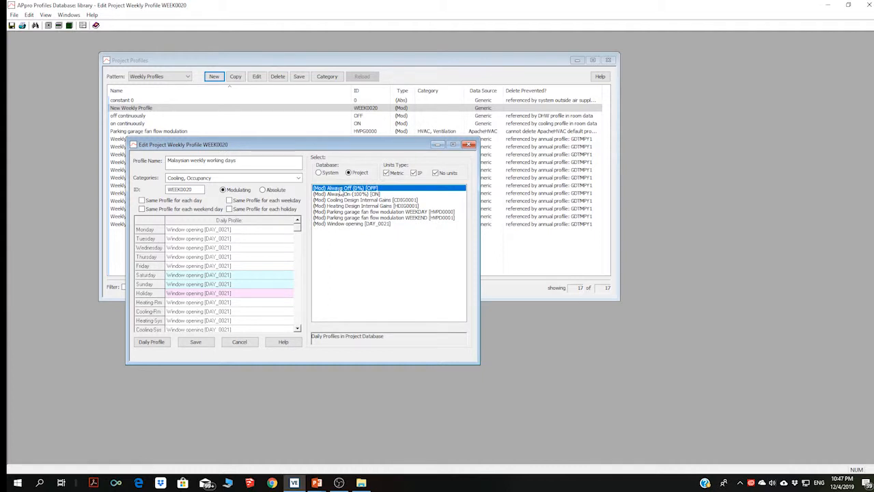
double_click(341, 190)
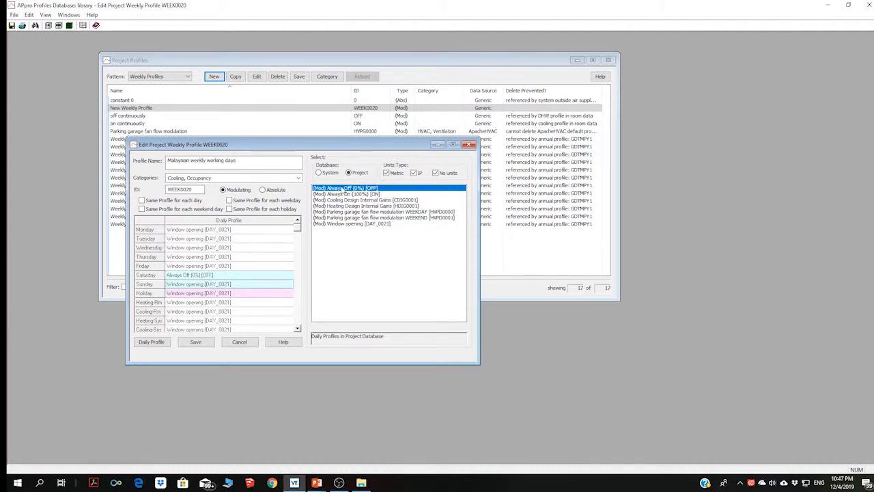
double_click(340, 190)
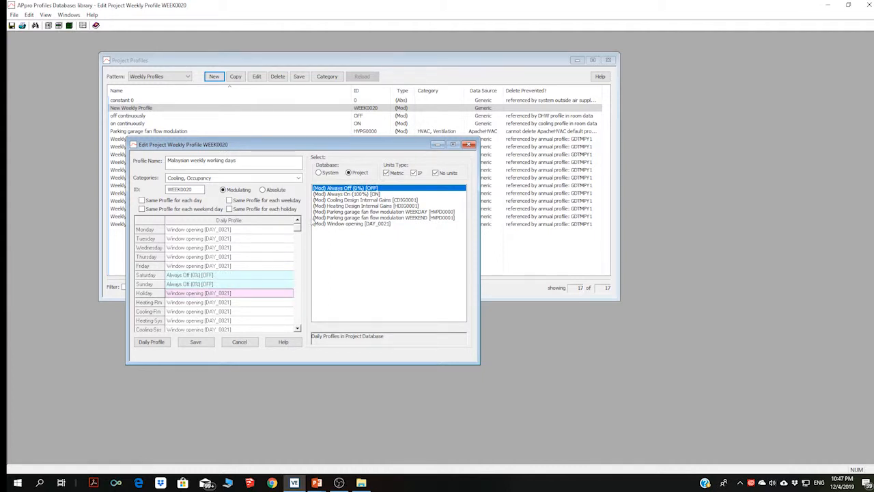
double_click(336, 191)
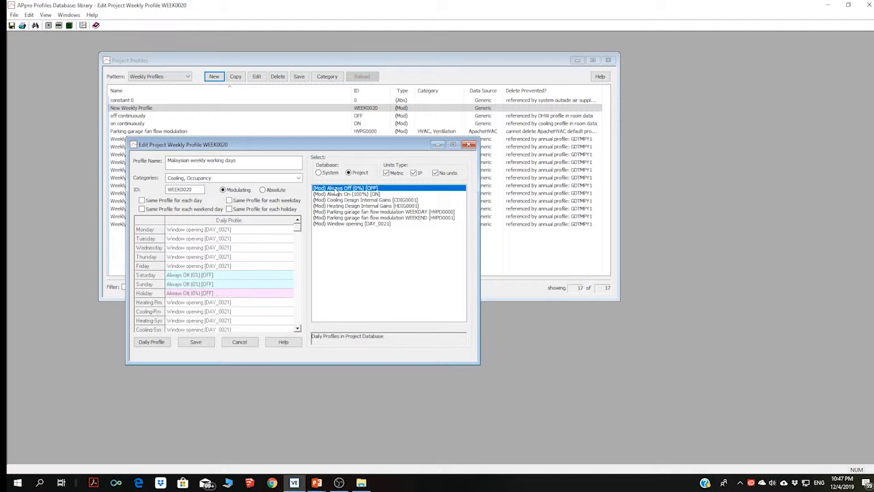
Step: Assign the Always Off (0%) daily profile to the Heating-Rm, Cooling-Rm and Heating-Sys rows
left_click(182, 303)
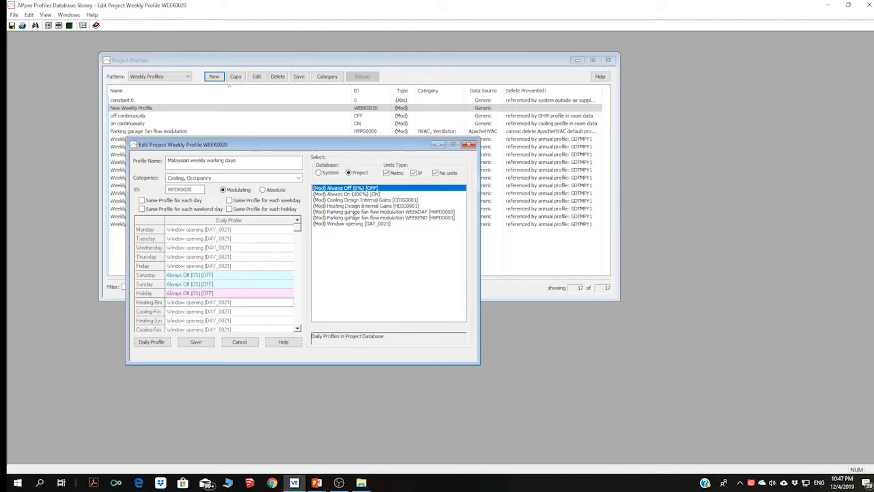
double_click(355, 191)
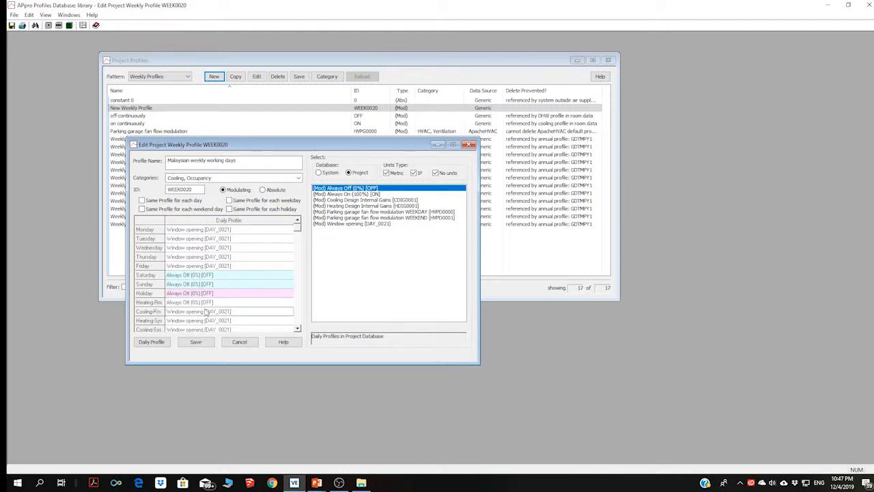
double_click(345, 189)
left_click(171, 324)
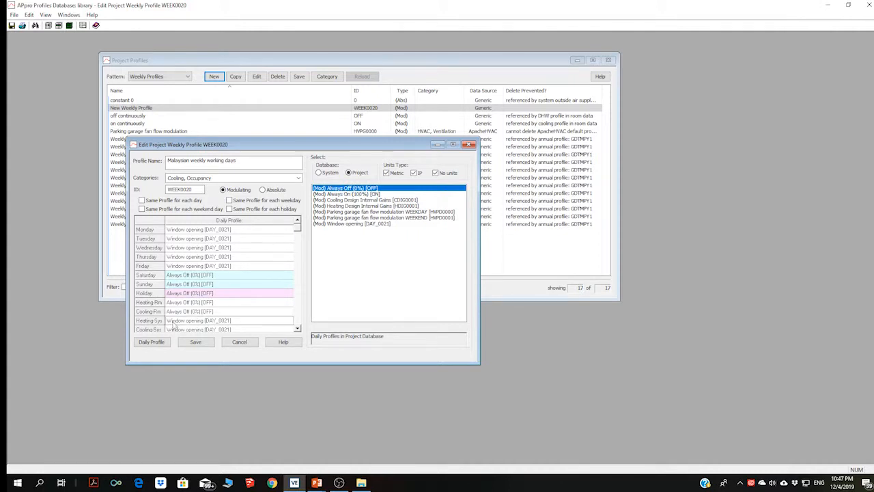
double_click(346, 190)
Step: Assign the Window opening daily profile to the Cooling-Rm row and save the weekly profile
left_click(202, 331)
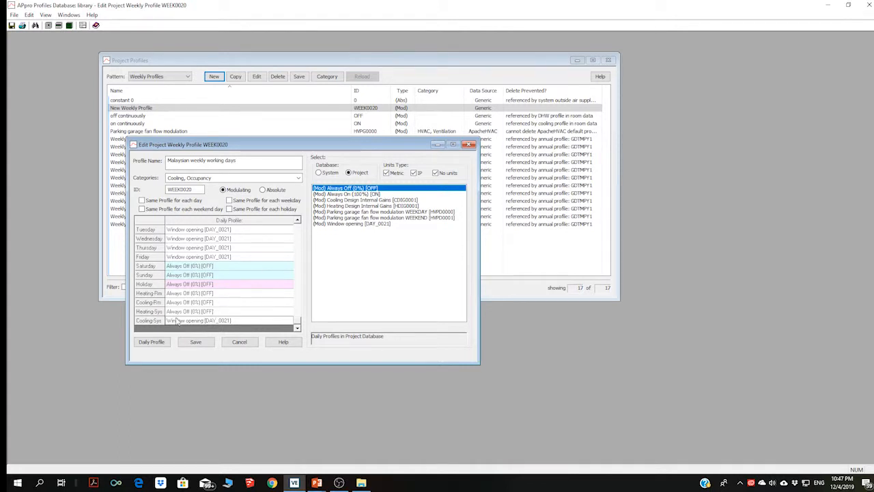
left_click(174, 296)
left_click(174, 301)
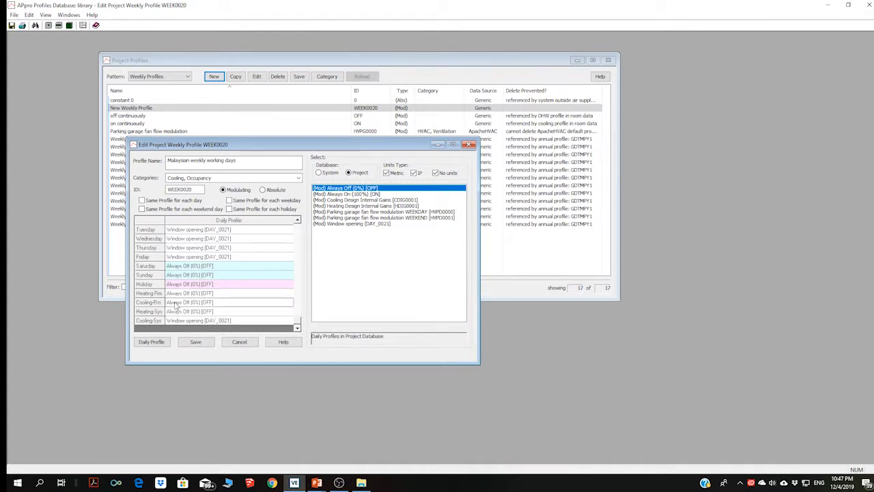
left_click(349, 223)
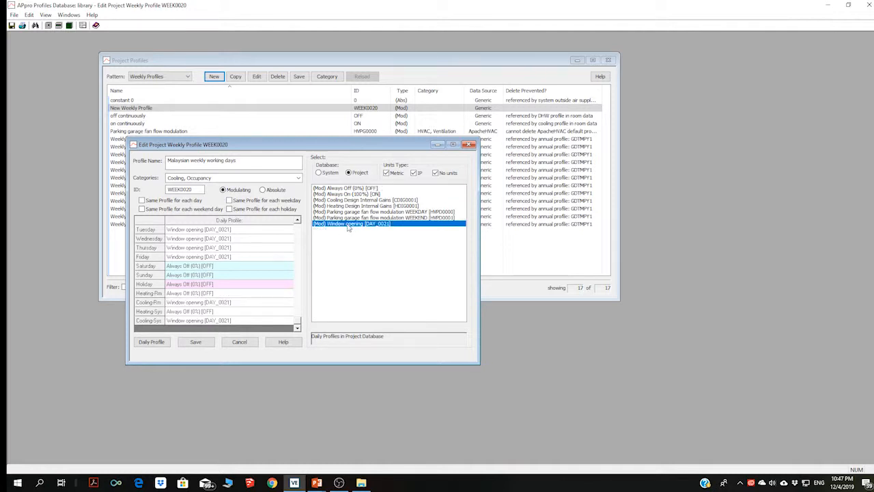
left_click(195, 341)
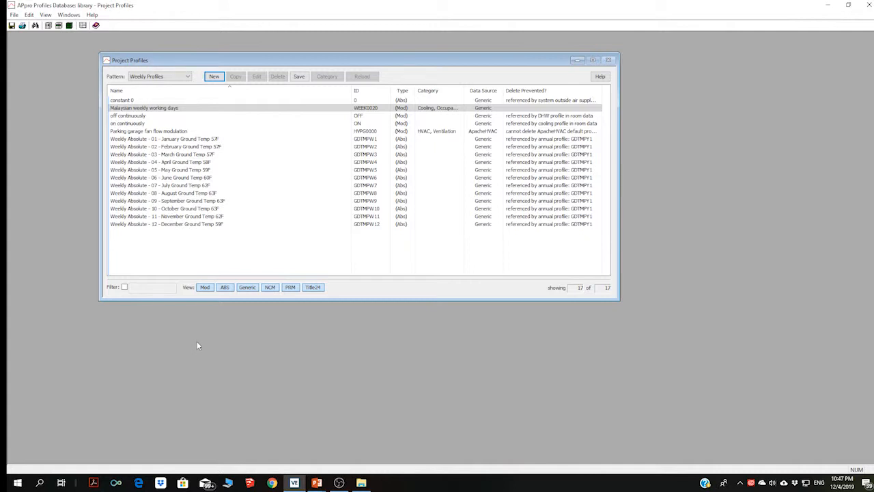
Step: Switch the project profiles pattern to Annual Profiles and open the Generic Yearly Absolute - Ground Temp profile
left_click(188, 77)
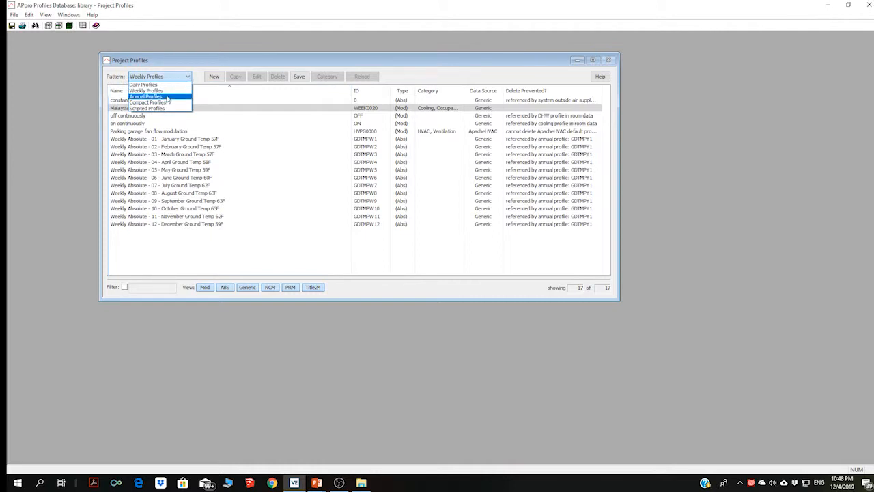
left_click(167, 97)
double_click(164, 102)
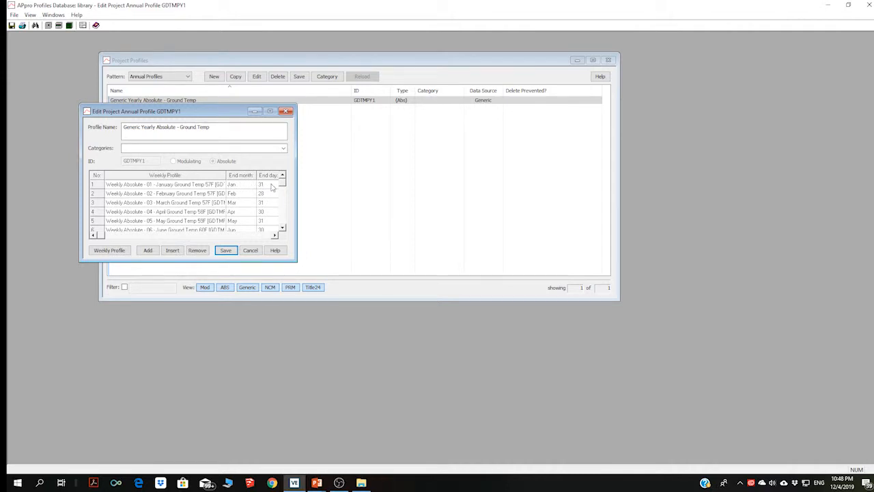
Step: Examine the weekly profiles, end months and end days of all rows in the annual ground temperature profile
left_click(274, 236)
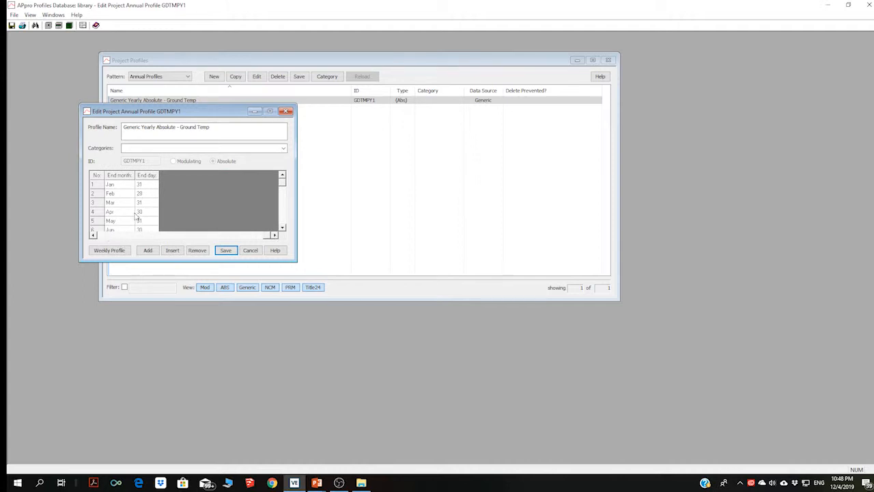
left_click(94, 235)
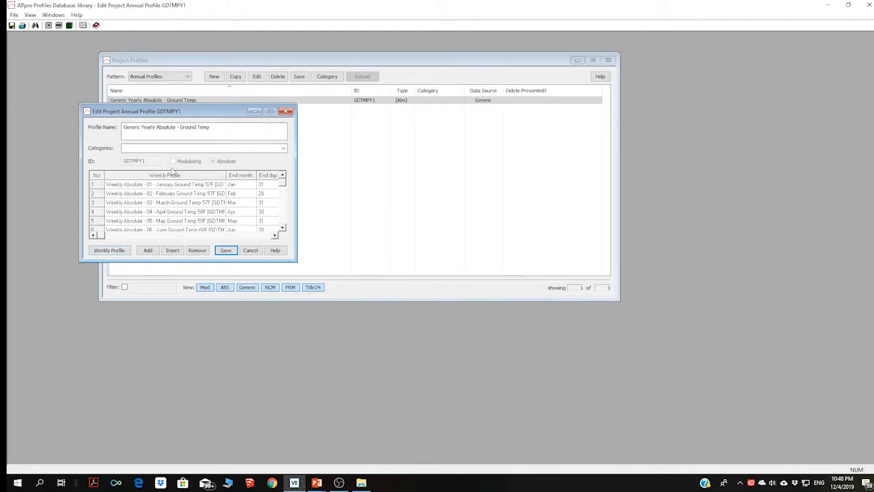
left_click(282, 227)
left_click(282, 228)
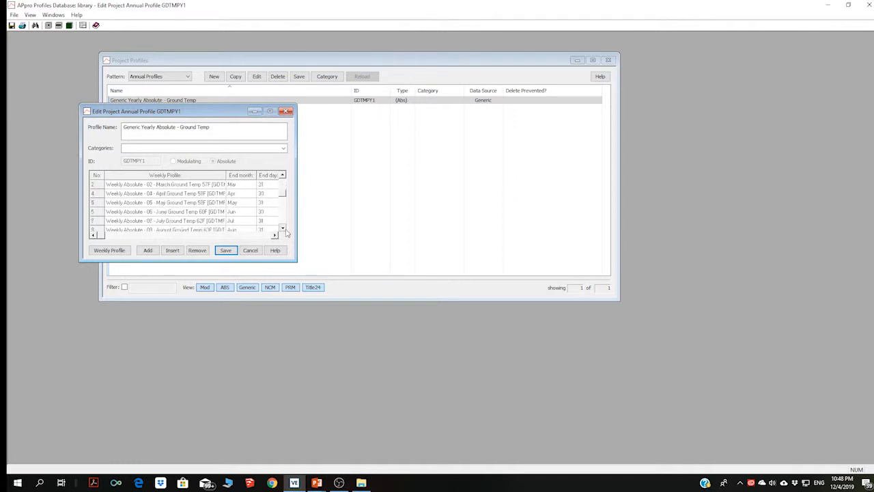
left_click(282, 227)
left_click(282, 228)
left_click(282, 228)
left_click(282, 227)
left_click(284, 229)
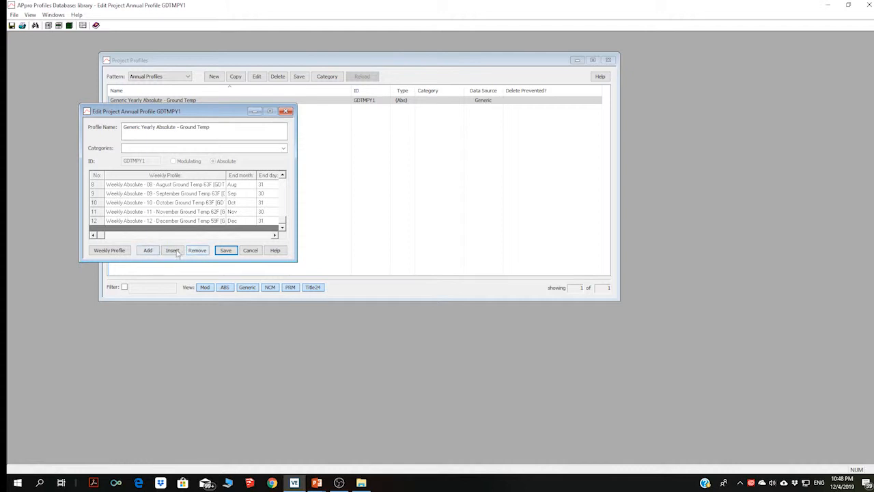
Step: Try adding a thirteenth row with its own weekly profile to the annual ground temperature profile, and discard the edit
left_click(153, 252)
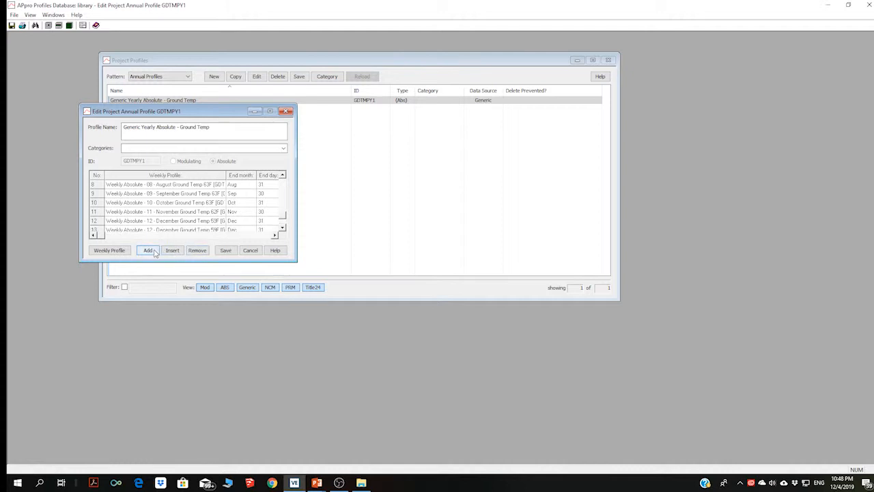
left_click(283, 227)
left_click(141, 222)
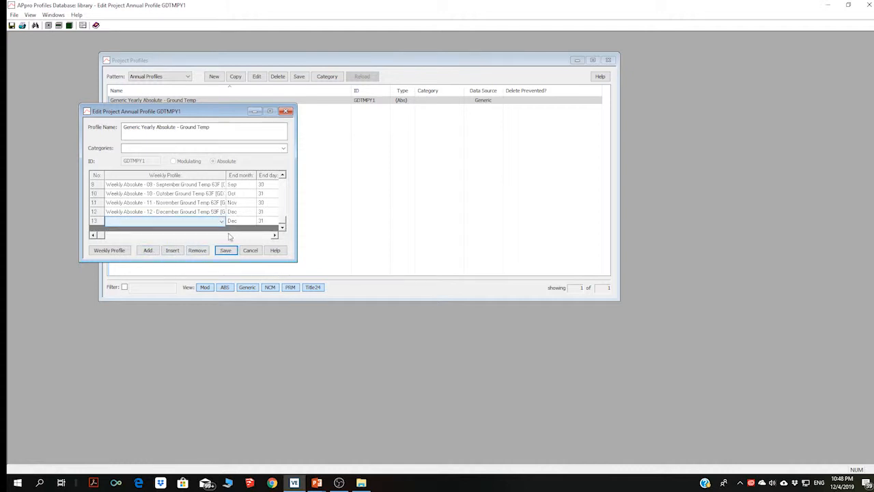
left_click(221, 222)
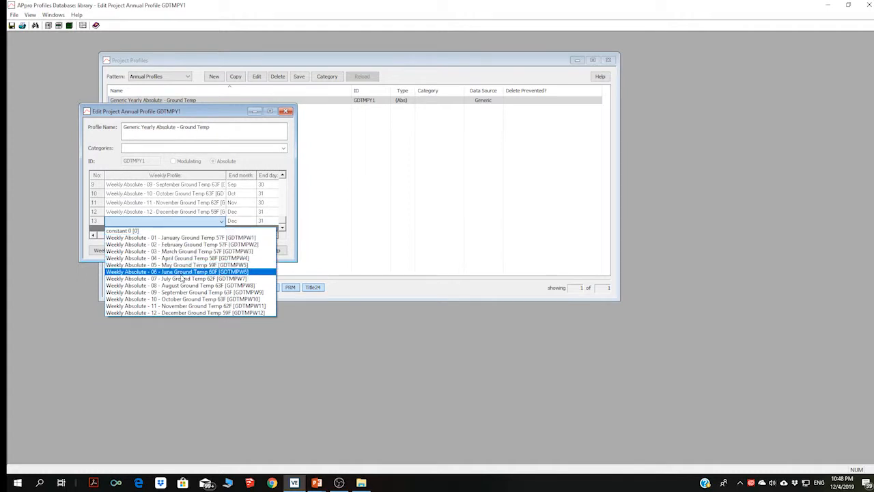
left_click(175, 331)
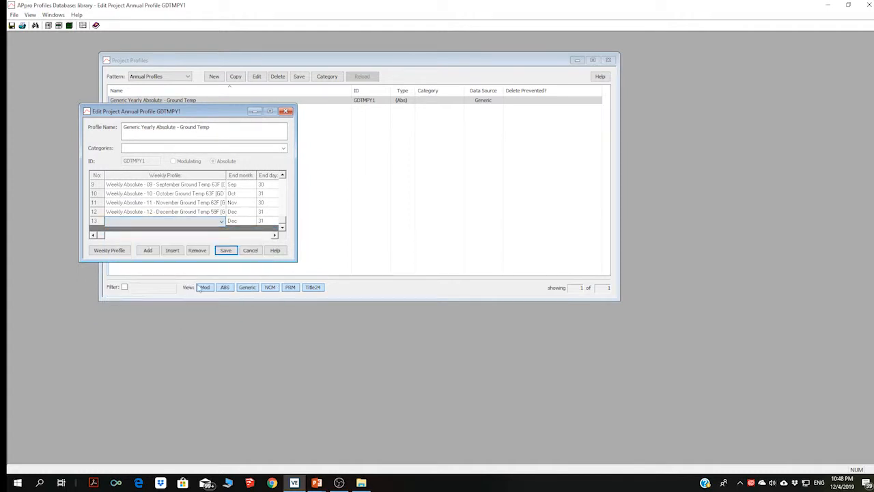
left_click(249, 250)
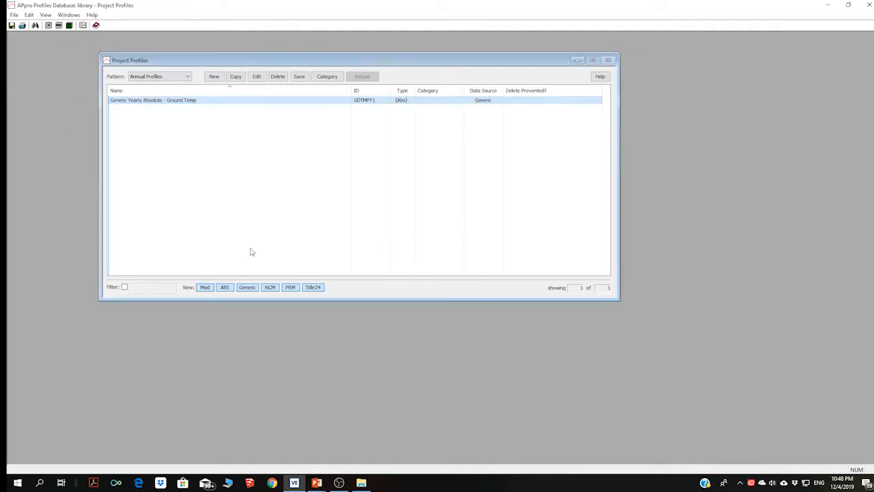
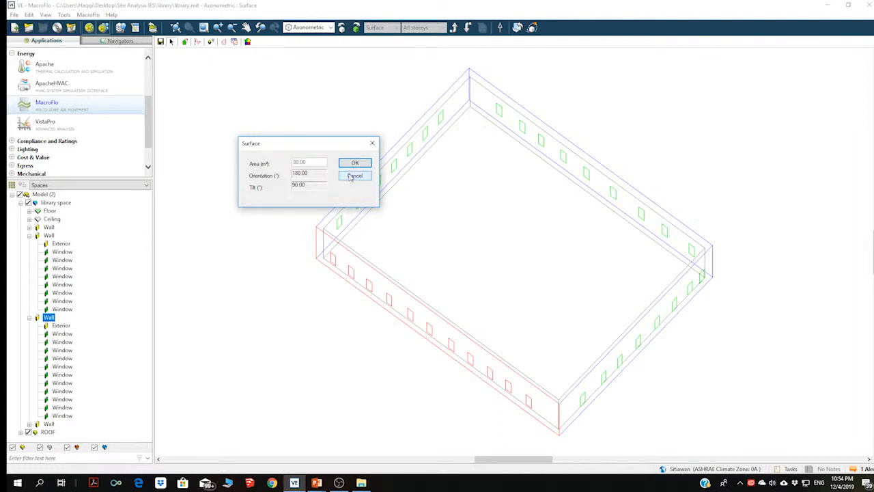
Step: Check the area, orientation and tilt of the model's front-right wall, and close its surface properties without changes
left_click(355, 176)
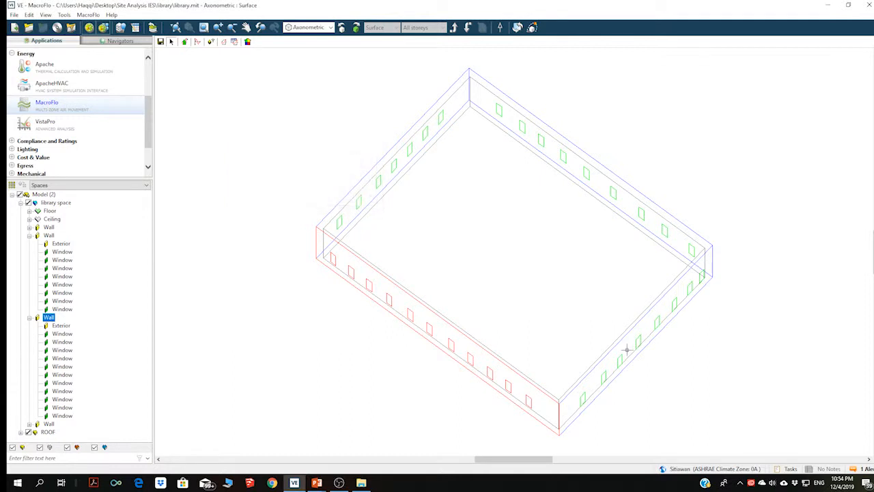
left_click(610, 351)
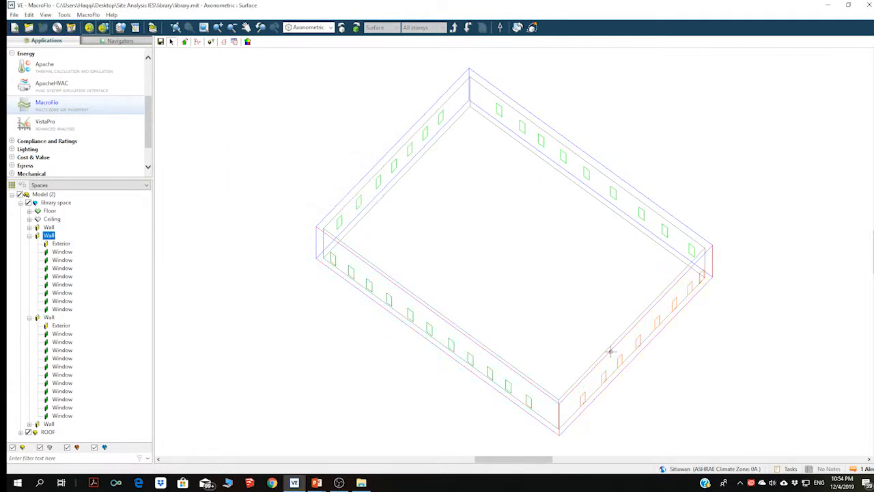
left_click(211, 42)
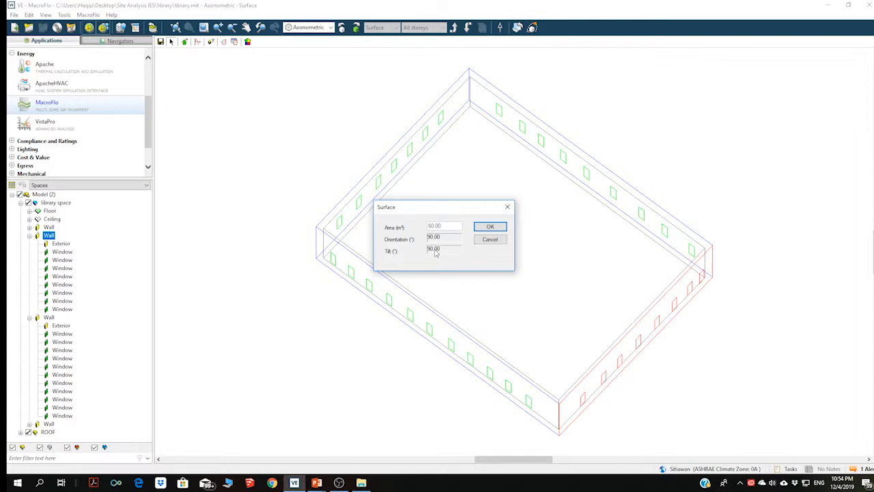
left_click(489, 243)
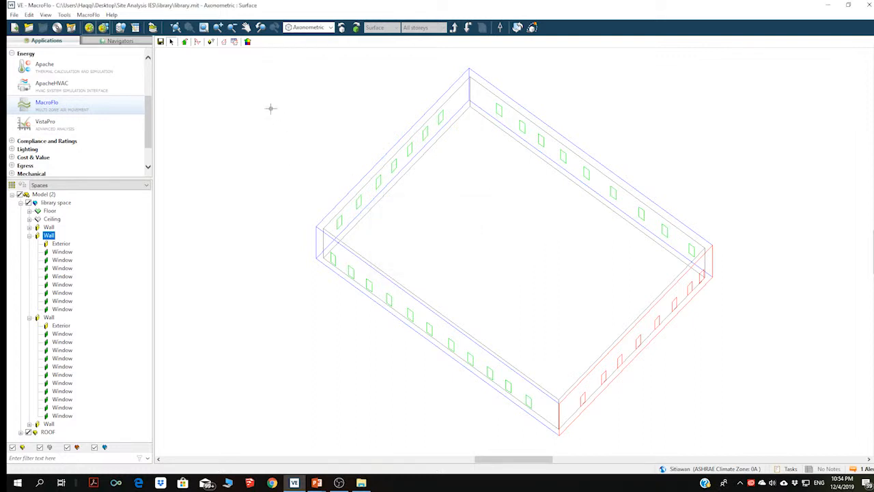
Step: Review the existing opening types in the MacroFlo openings database manager and in the tabular MacroFlo database
left_click(223, 42)
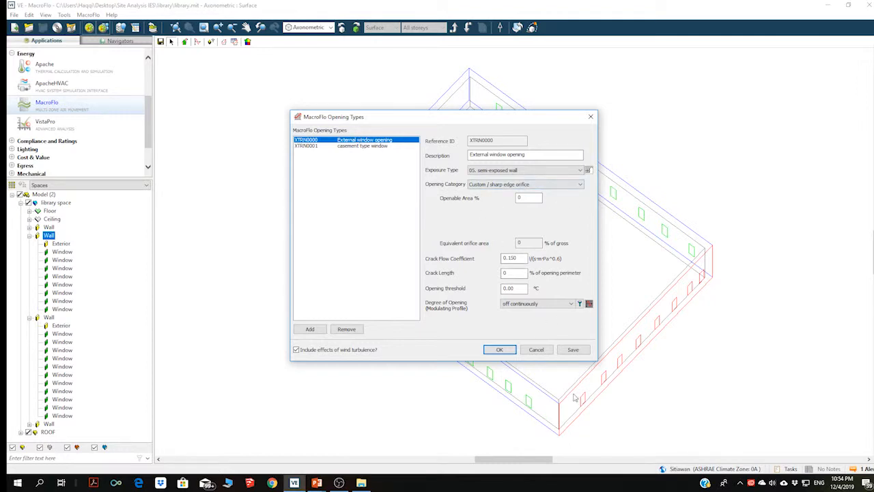
left_click(547, 350)
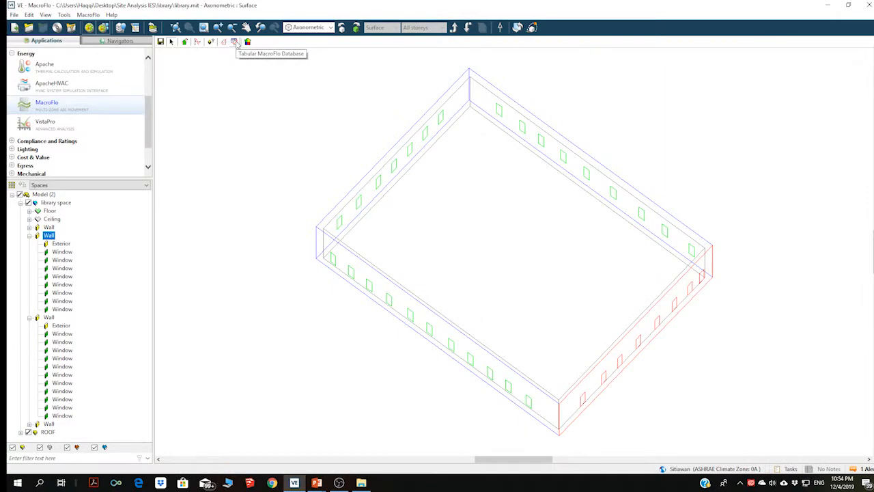
left_click(234, 42)
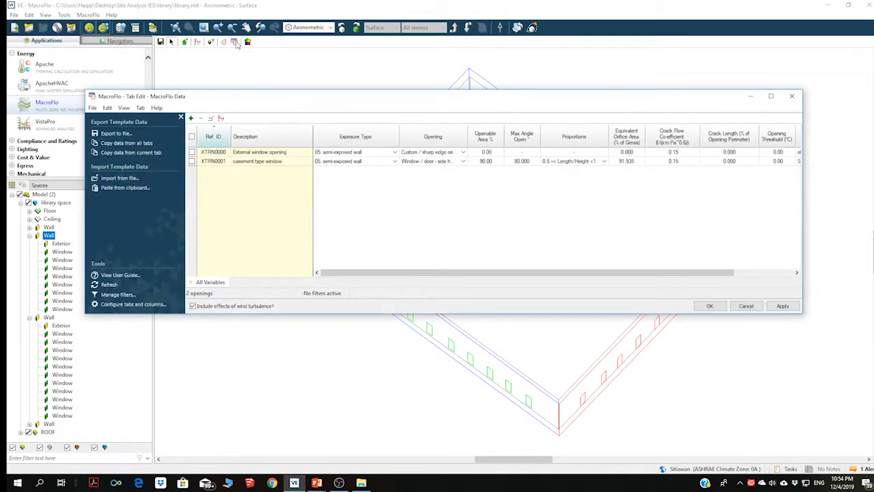
left_click(756, 306)
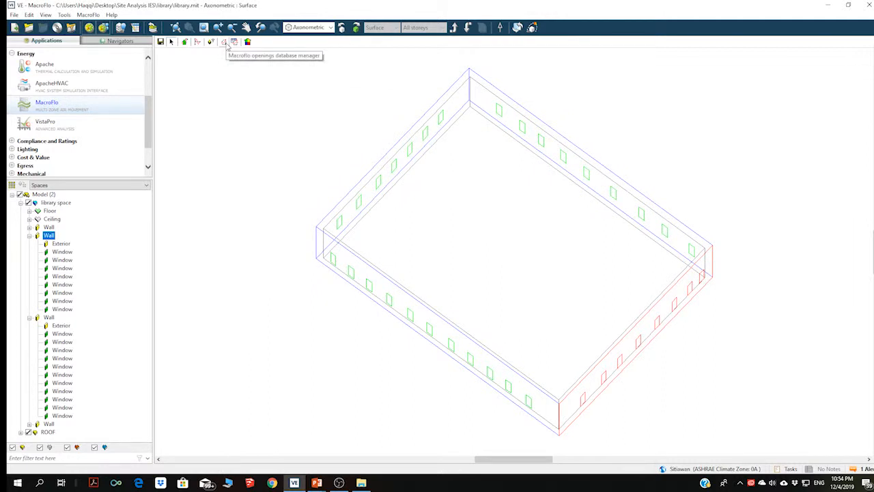
left_click(226, 42)
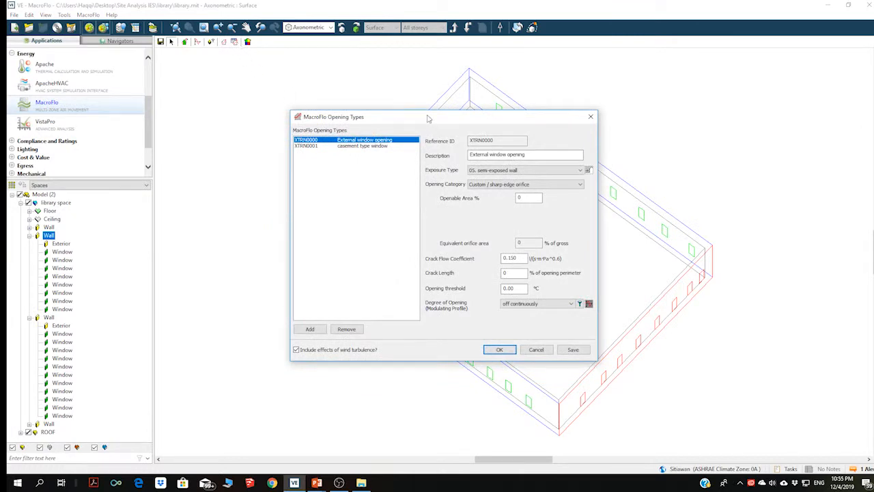
left_click_drag(428, 117, 270, 105)
left_click(377, 336)
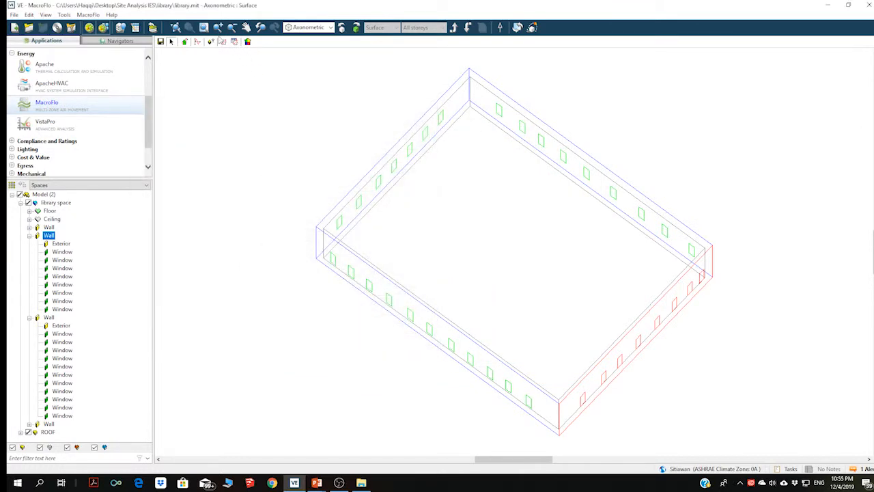
Step: Open the tabular MacroFlo database in a wider window and check the proportions options for the casement type window
left_click(234, 42)
left_click_drag(395, 101, 351, 111)
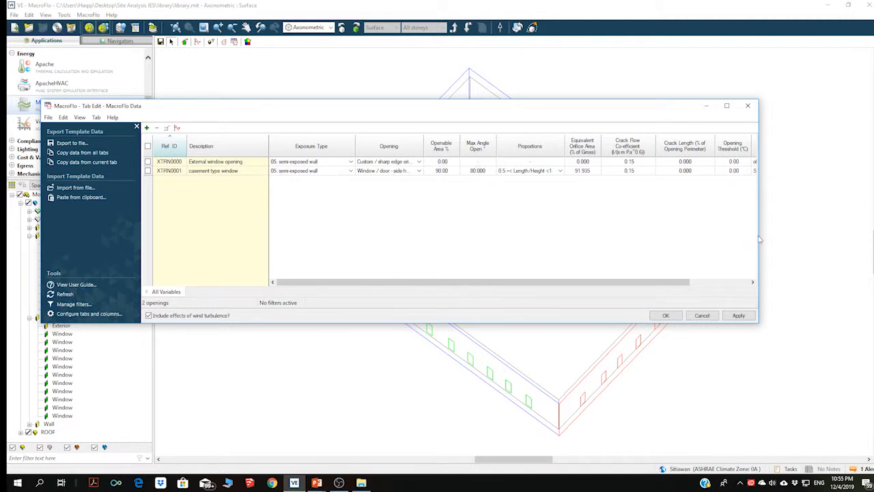
left_click_drag(758, 225, 796, 226)
left_click(584, 172)
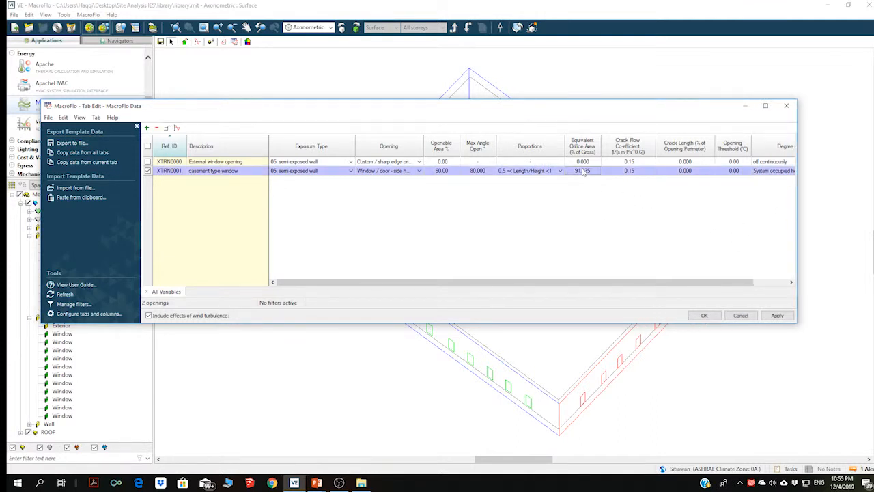
left_click(564, 170)
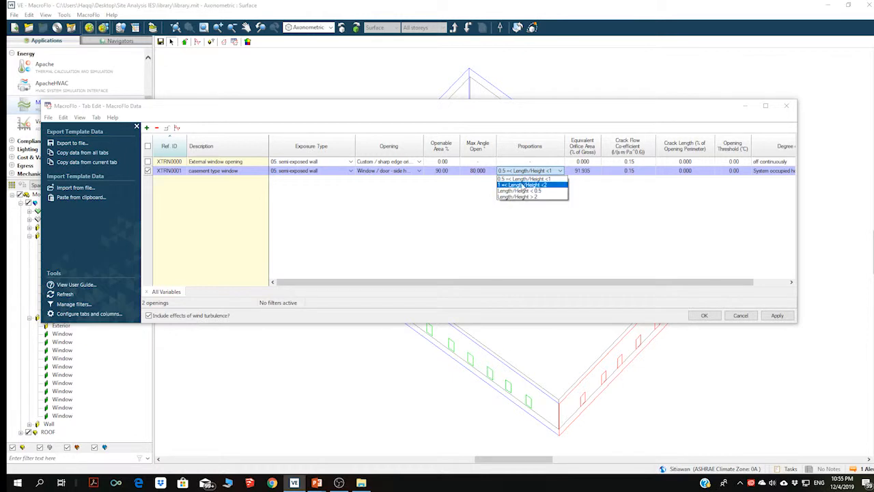
left_click(587, 198)
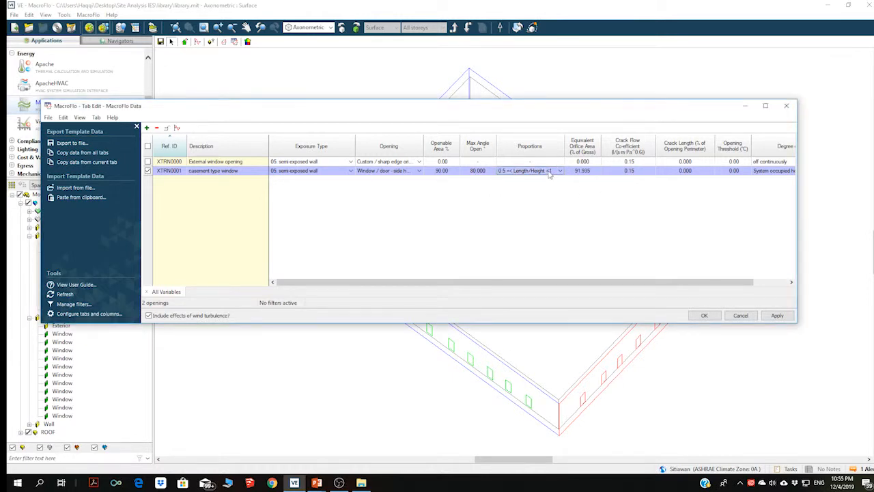
left_click_drag(618, 282, 371, 294)
Step: Add a new opening described as top hung and set its opening category to Window - top hung
left_click(147, 129)
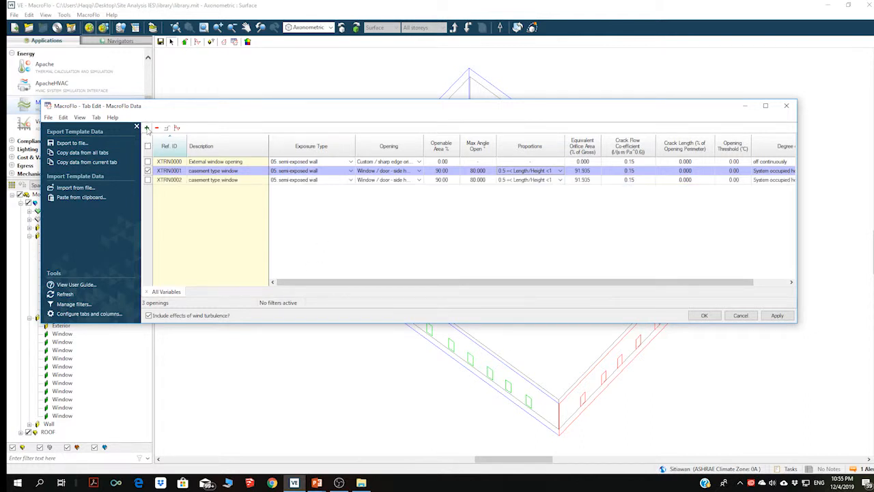
double_click(241, 179)
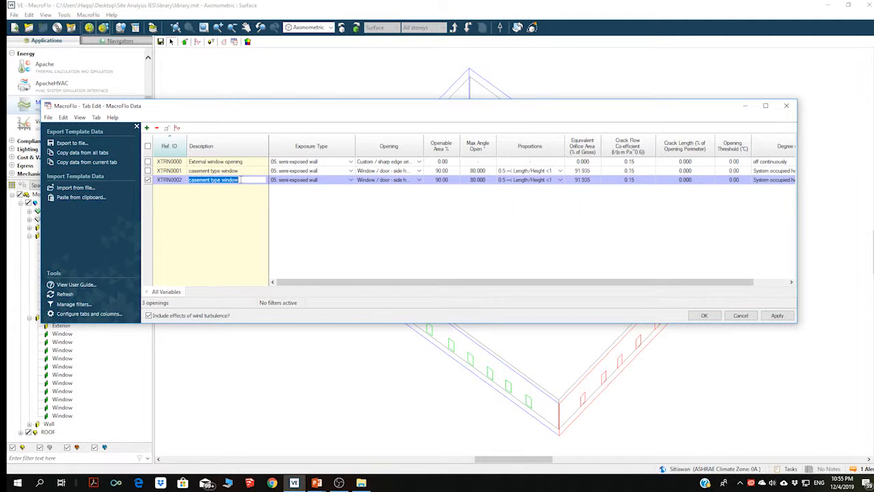
key("BackSpace")
left_click(343, 213)
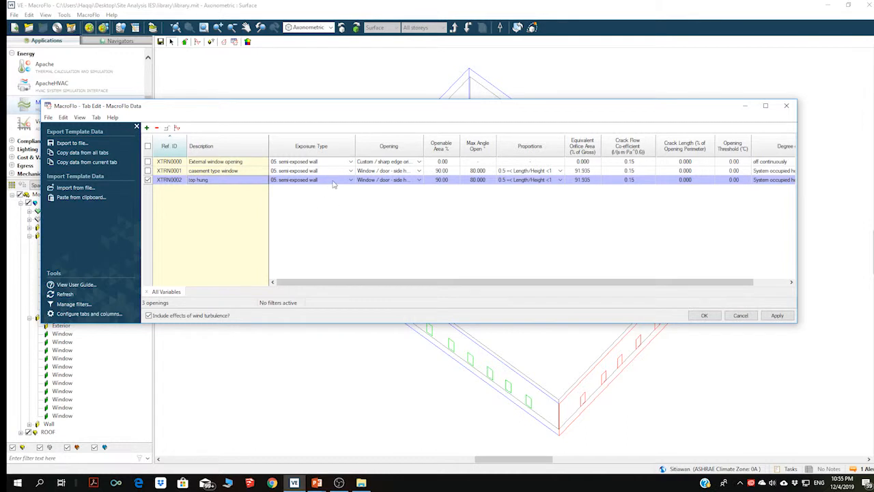
left_click(404, 180)
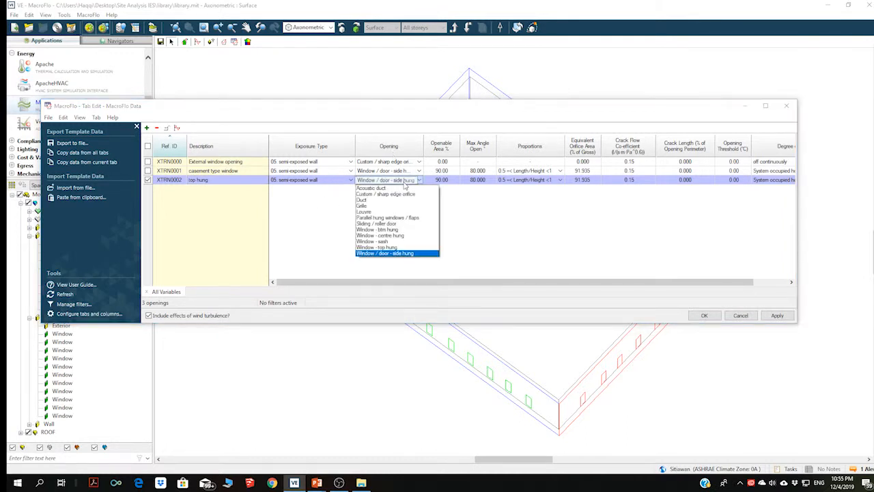
left_click(390, 247)
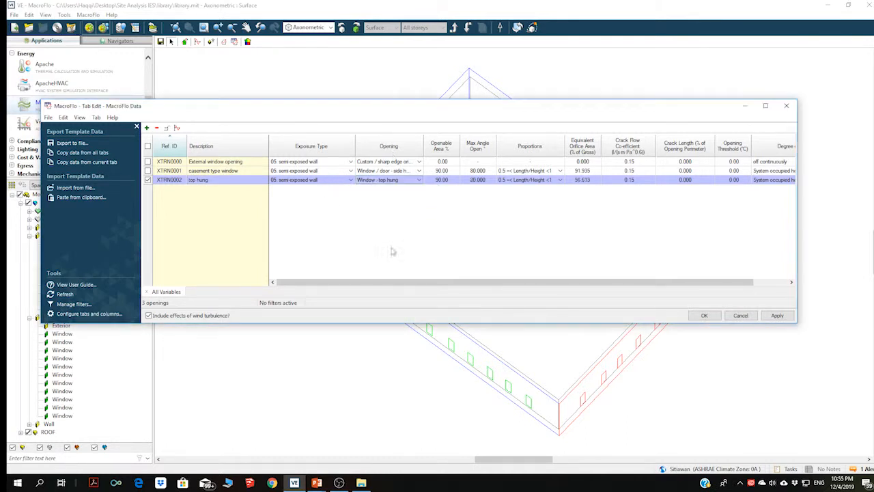
Step: Set the top hung opening's maximum open angle to 45° and its proportions to 1 =< Length/Height <2
left_click(453, 182)
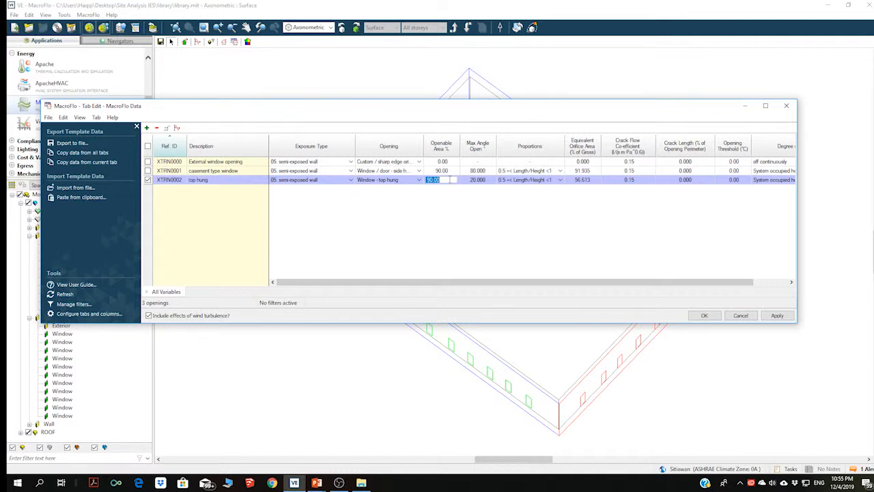
left_click(478, 179)
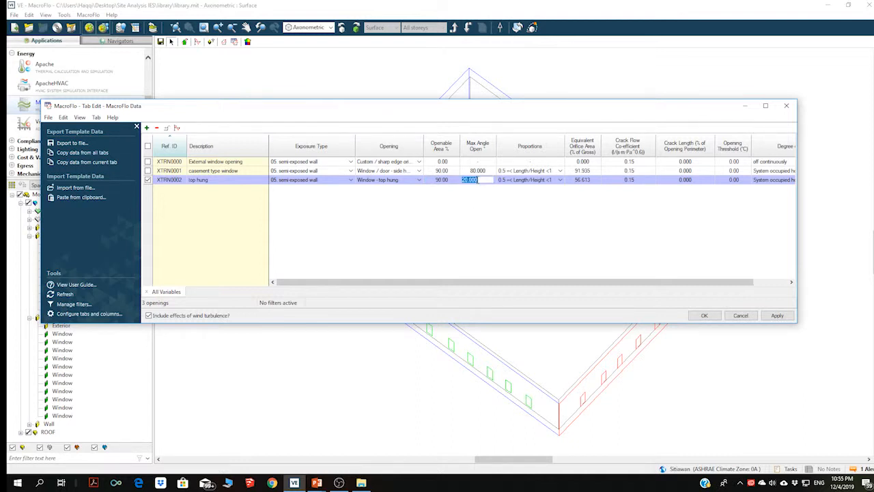
type("45")
left_click(532, 224)
left_click(546, 179)
left_click(539, 196)
left_click(548, 180)
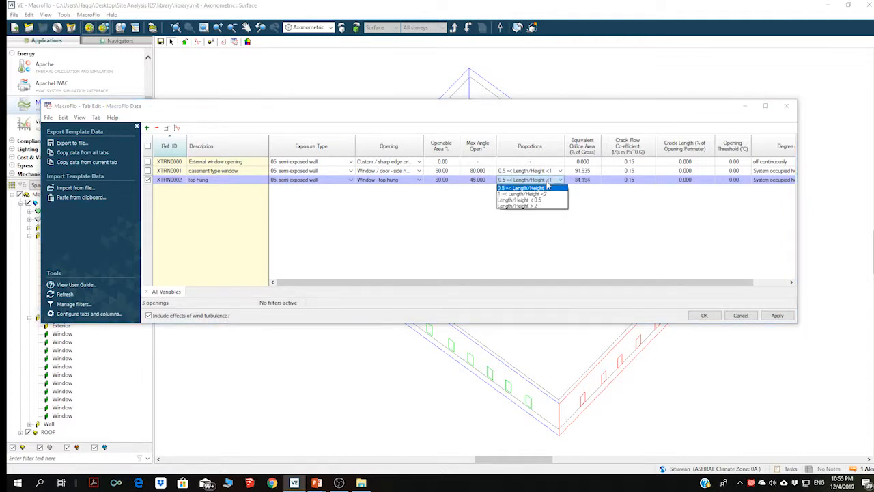
left_click(544, 195)
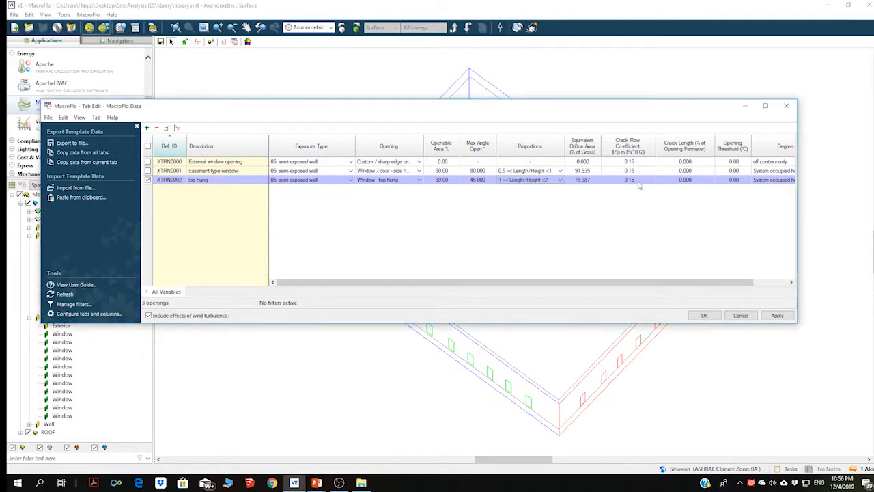
Step: Set the degree of opening to Malaysian weekly working days for the casement type window and top hung openings, and save the table
left_click_drag(692, 282, 721, 282)
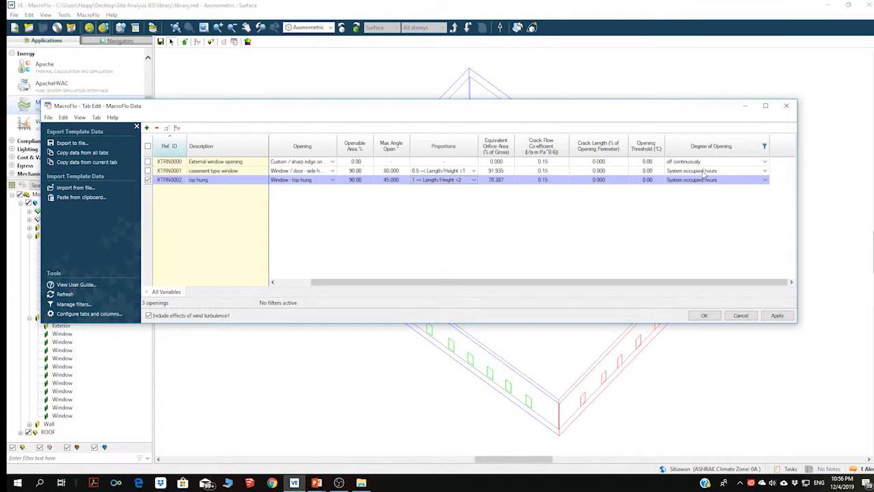
left_click(703, 172)
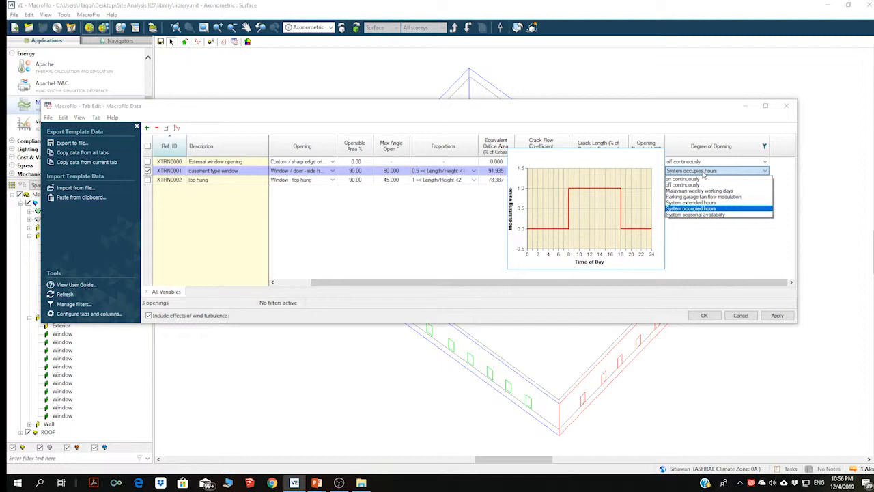
left_click(704, 190)
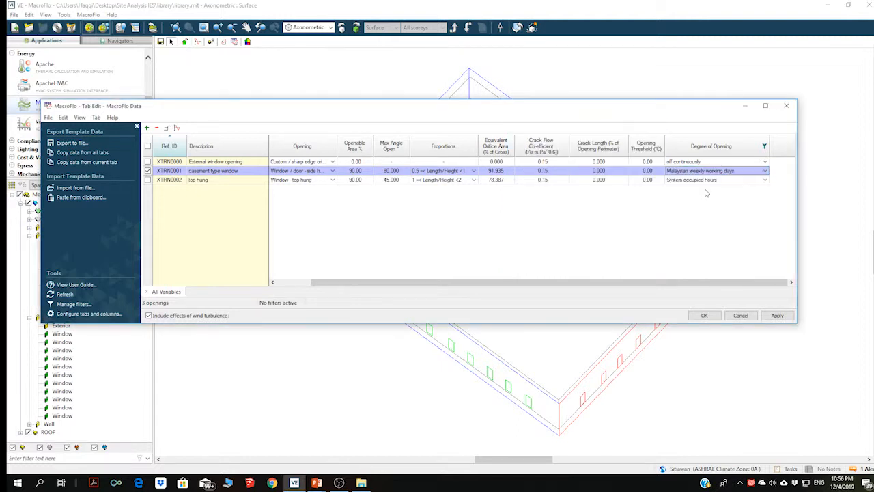
left_click(706, 180)
left_click(701, 200)
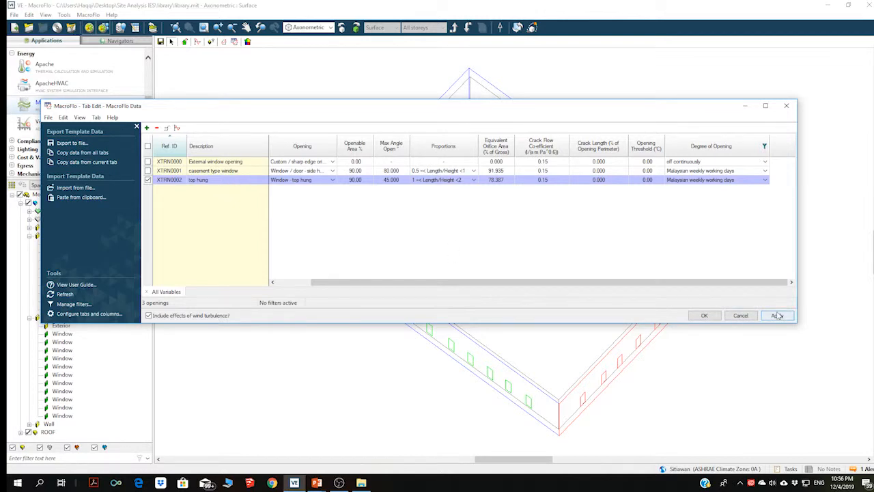
left_click(704, 315)
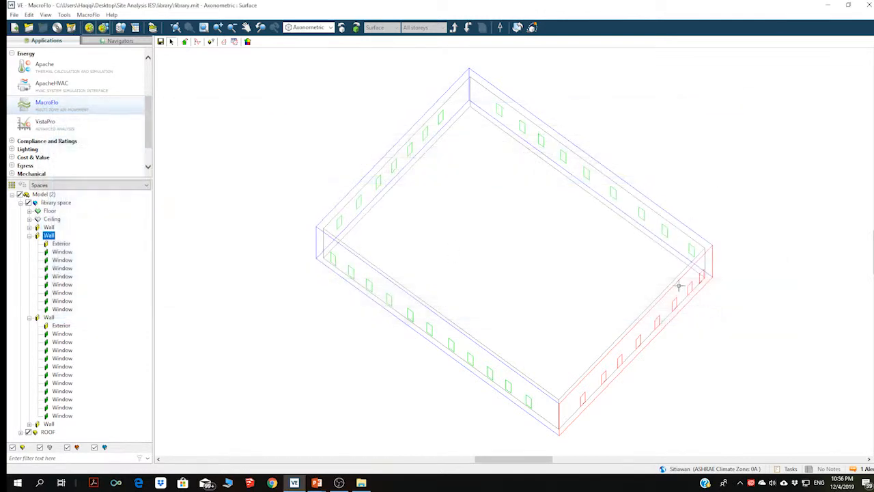
Step: Select the back-right wall, look at its individual windows at opening level, and return to the surface level
left_click(631, 204)
double_click(632, 204)
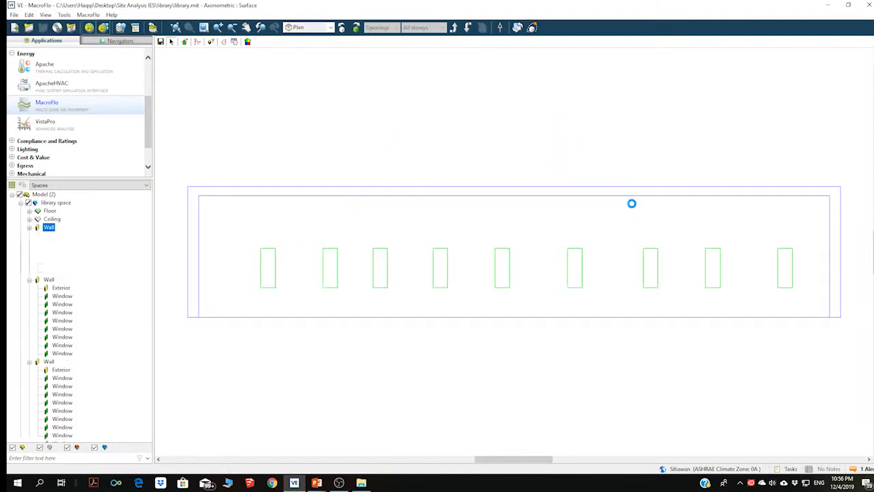
left_click(436, 255)
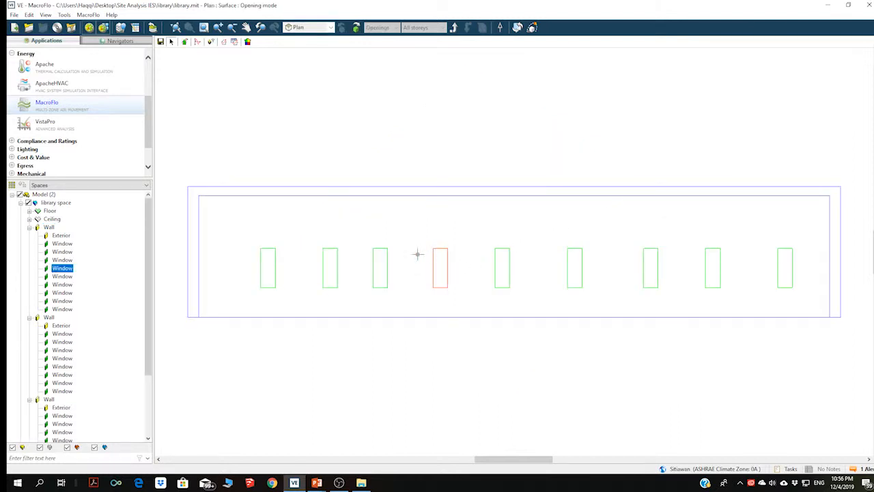
left_click(279, 264)
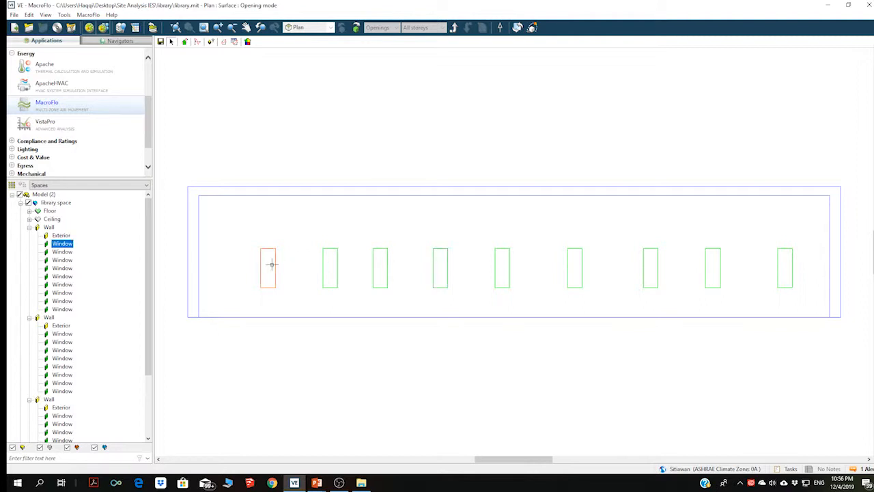
left_click(454, 28)
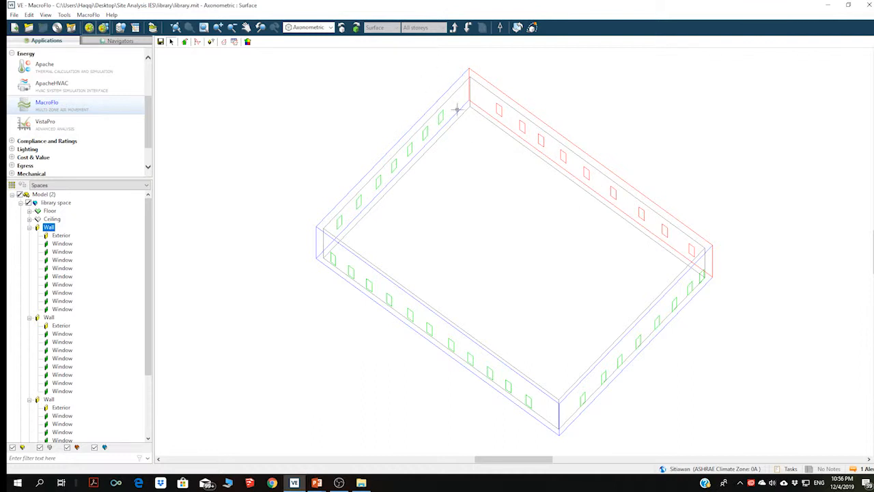
Step: Replace the selected wall's External window opening type with top hung, and review the opening types table
left_click(184, 42)
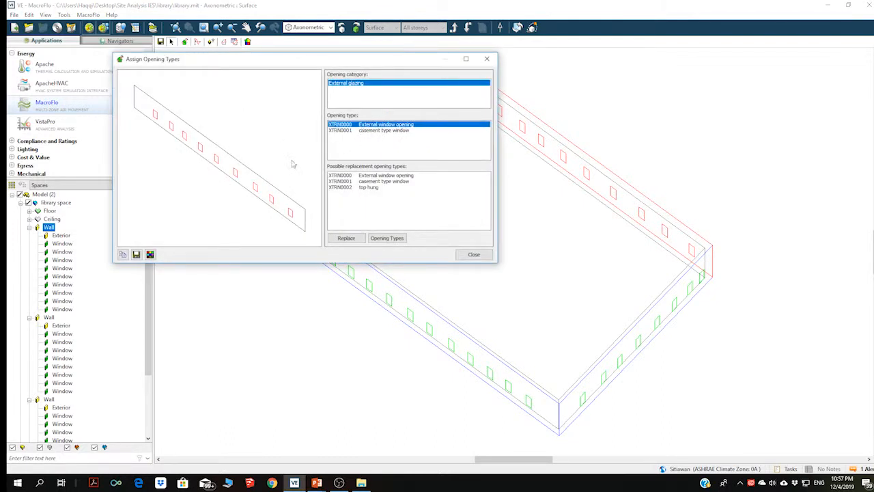
left_click(369, 130)
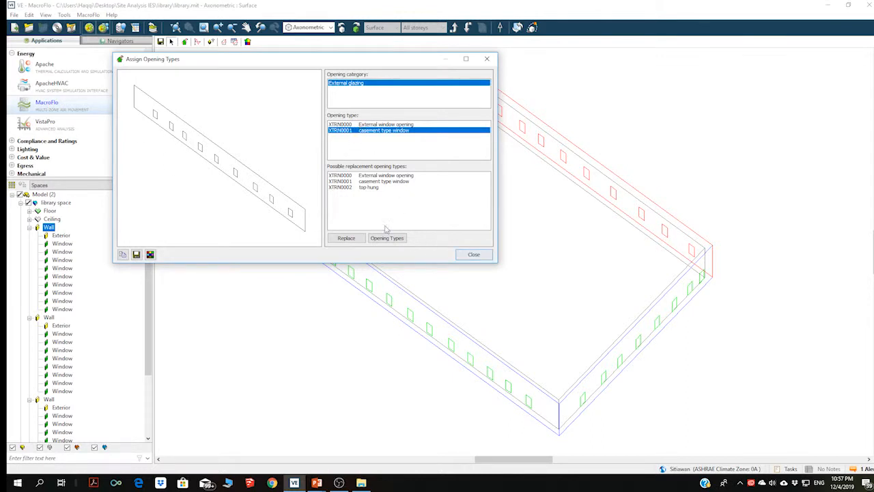
left_click(385, 125)
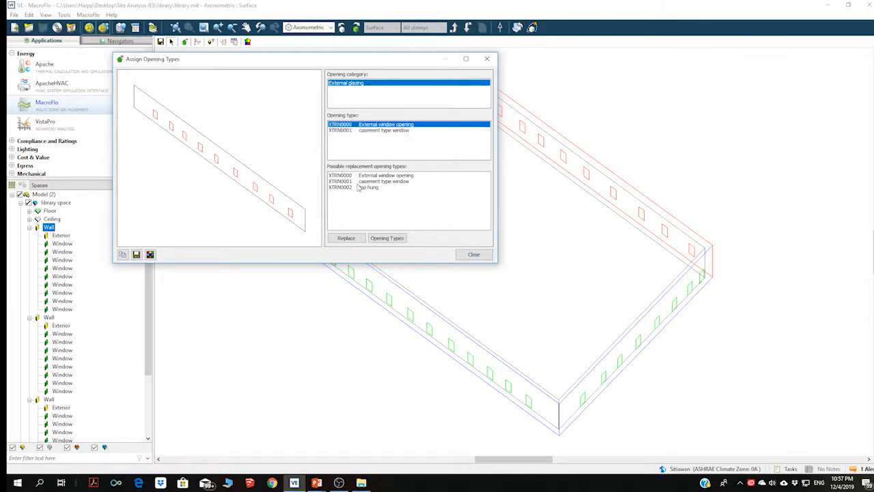
left_click(358, 187)
left_click(352, 239)
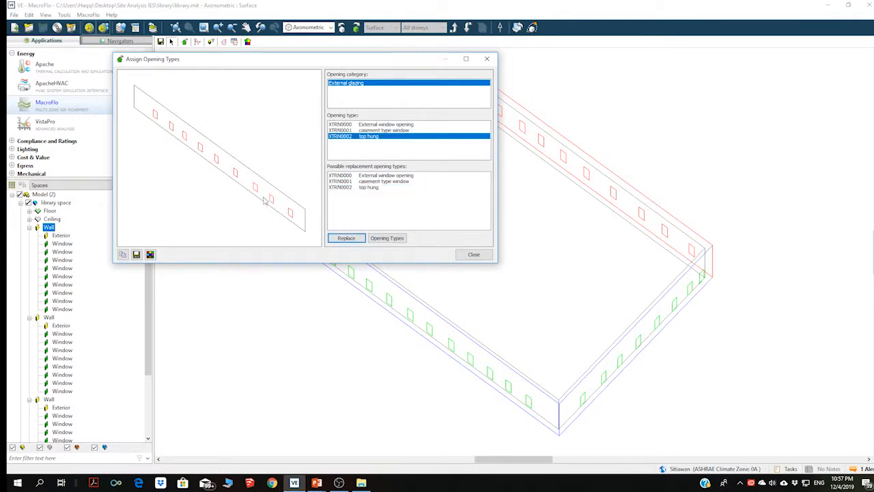
left_click(474, 254)
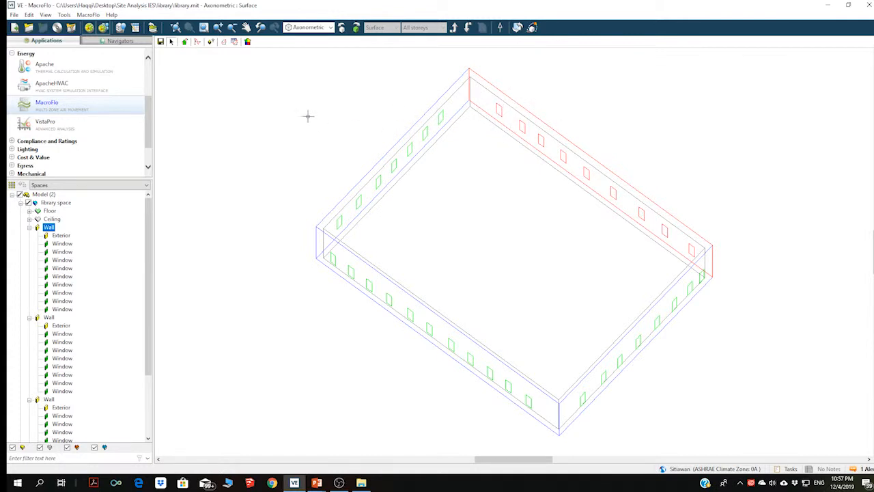
left_click(235, 42)
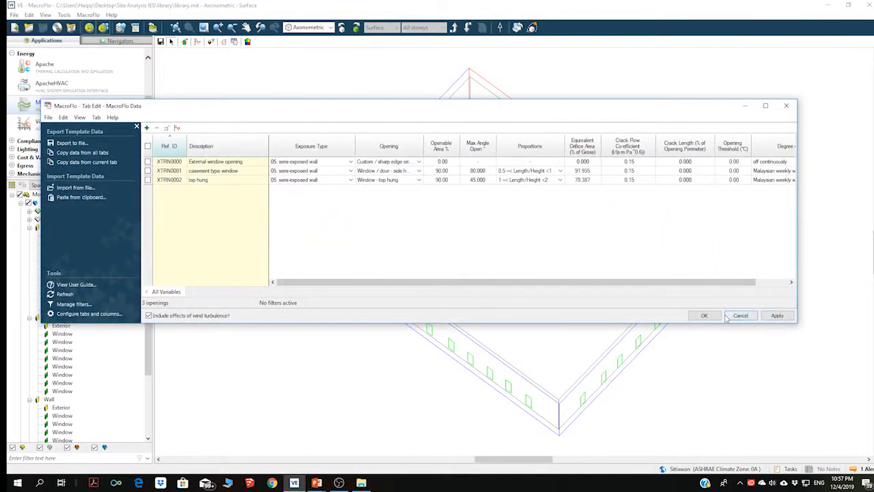
left_click(704, 316)
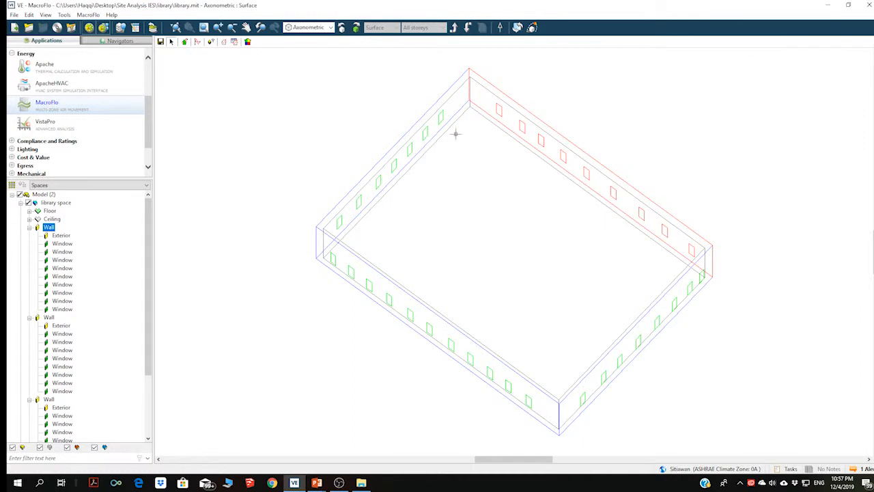
Step: Visualise the model's openings in the 3D viewer using the Opening Type variable
left_click(247, 42)
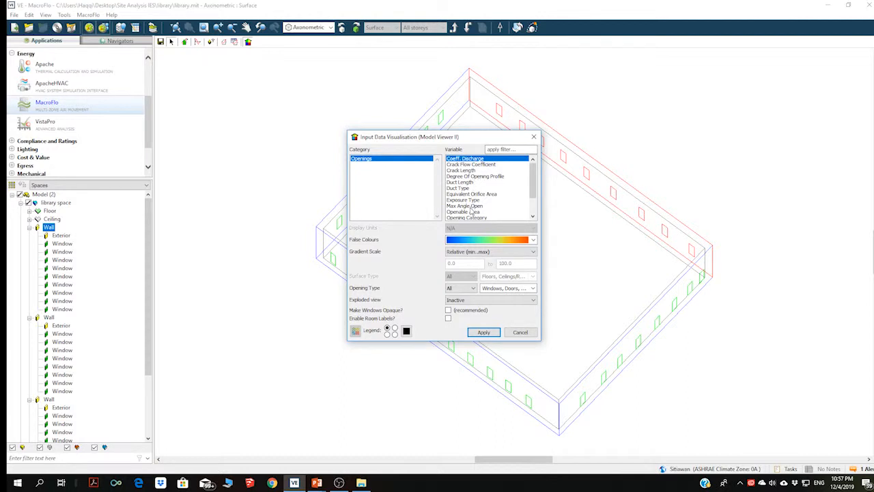
scroll(489, 191, "down", 1)
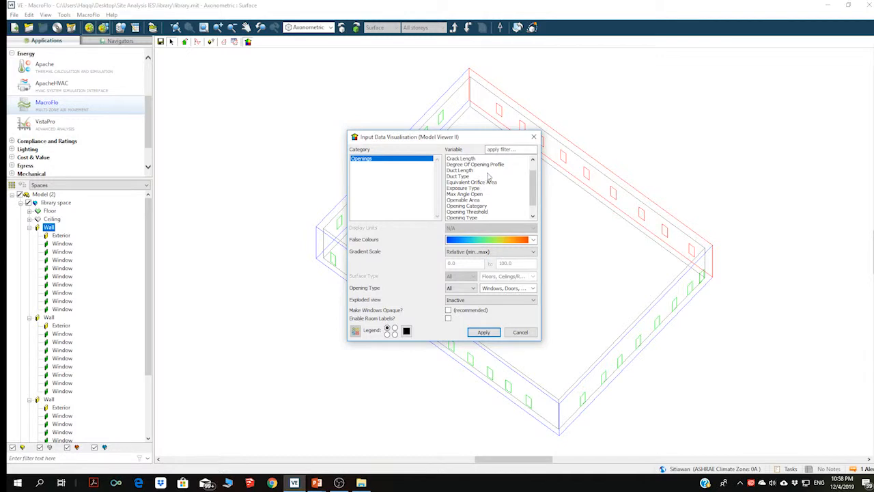
left_click_drag(533, 188, 492, 208)
left_click(478, 206)
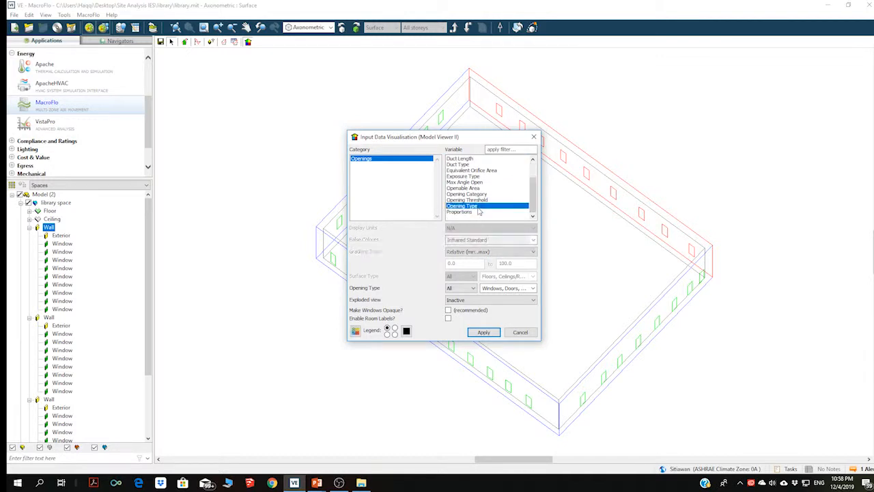
left_click(483, 332)
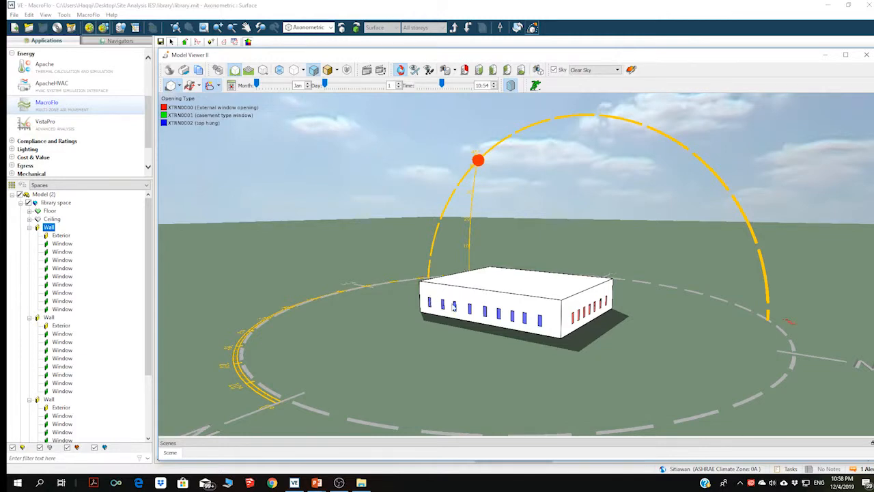
Step: Examine the colour-coded opening types on every side of the building, and close the viewer and the visualisation settings
left_click_drag(468, 311, 554, 316)
scroll(487, 316, "up", 3)
scroll(487, 316, "up", 2)
scroll(488, 316, "down", 5)
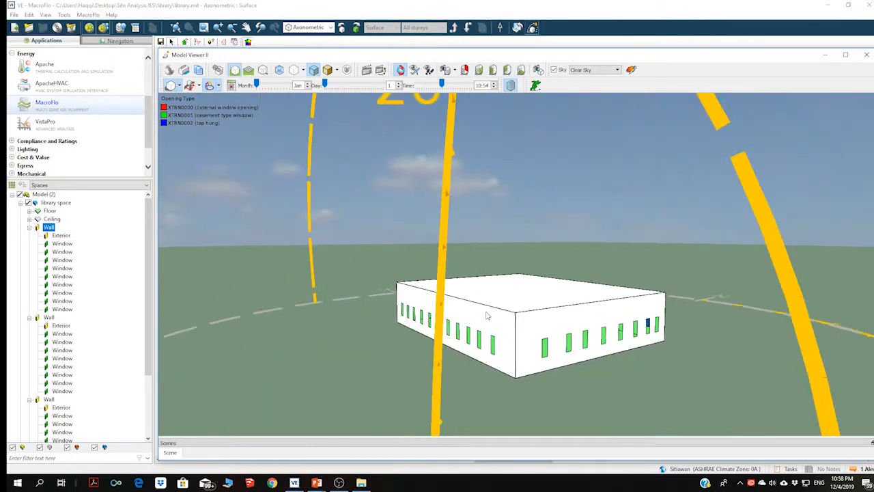
left_click_drag(480, 334, 328, 324)
left_click_drag(510, 336, 476, 336)
left_click_drag(573, 323, 406, 331)
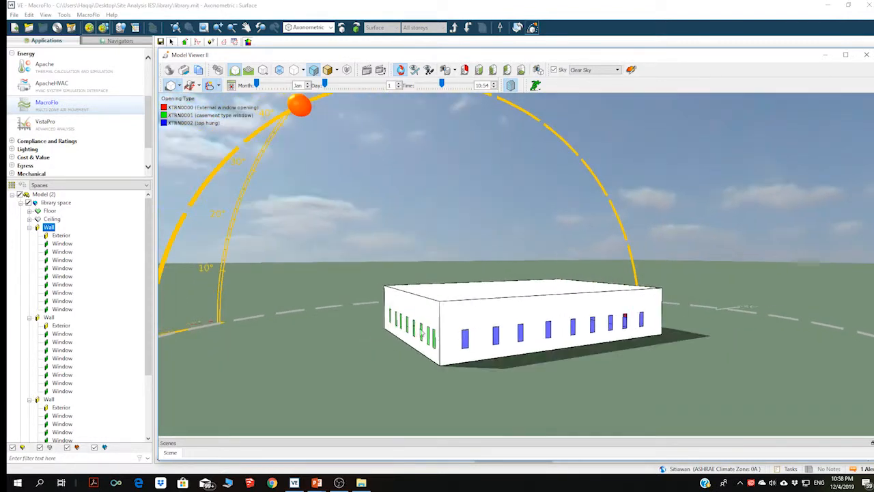
left_click_drag(611, 326, 449, 348)
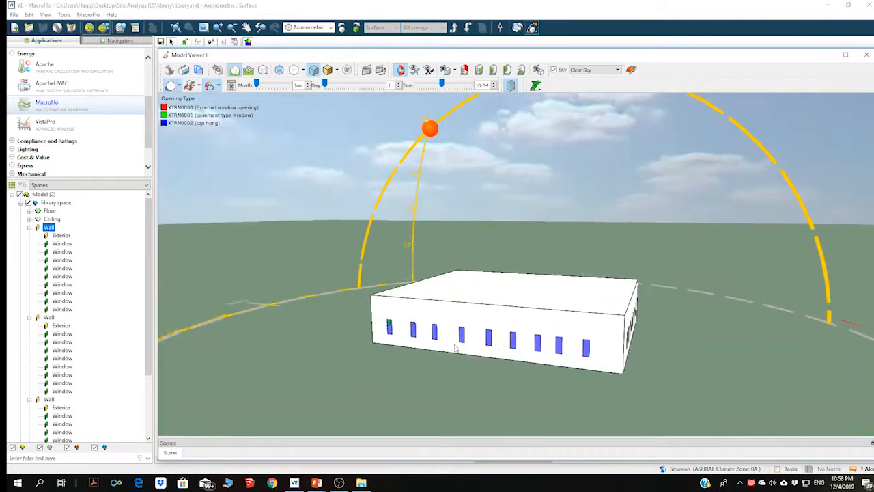
left_click_drag(605, 347, 468, 314)
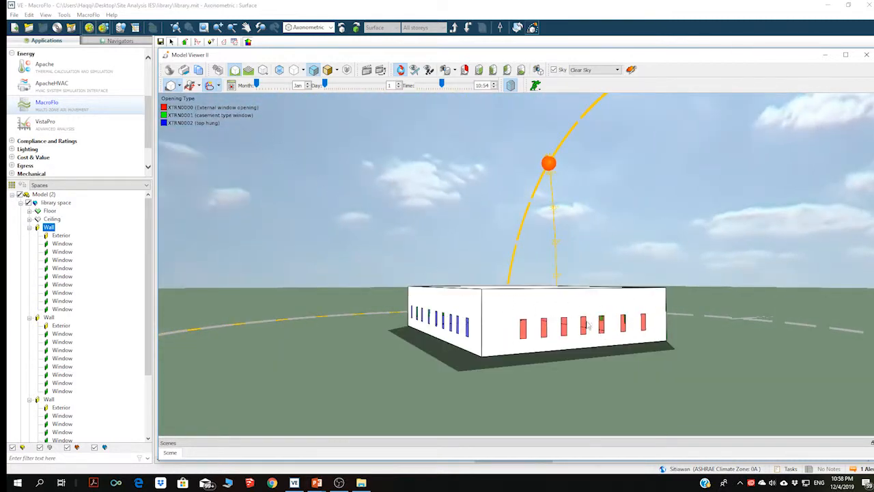
left_click_drag(641, 328, 499, 319)
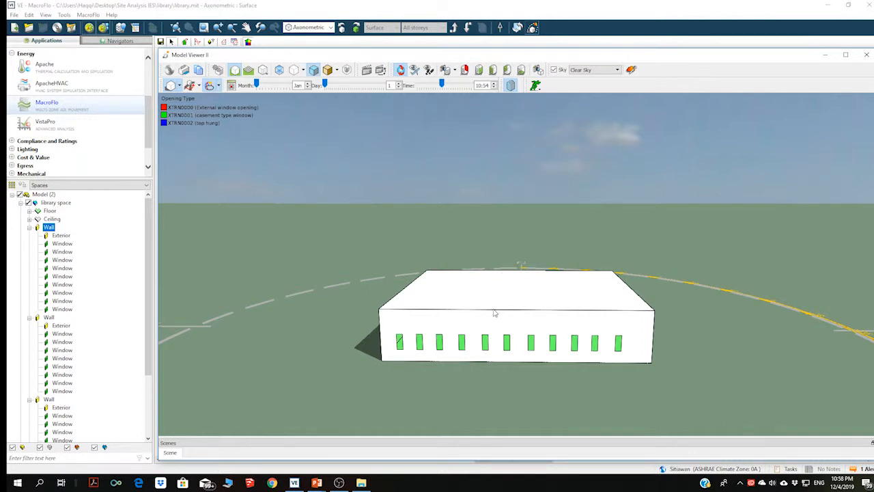
left_click_drag(683, 54, 575, 43)
left_click_drag(367, 300, 521, 242)
left_click(759, 43)
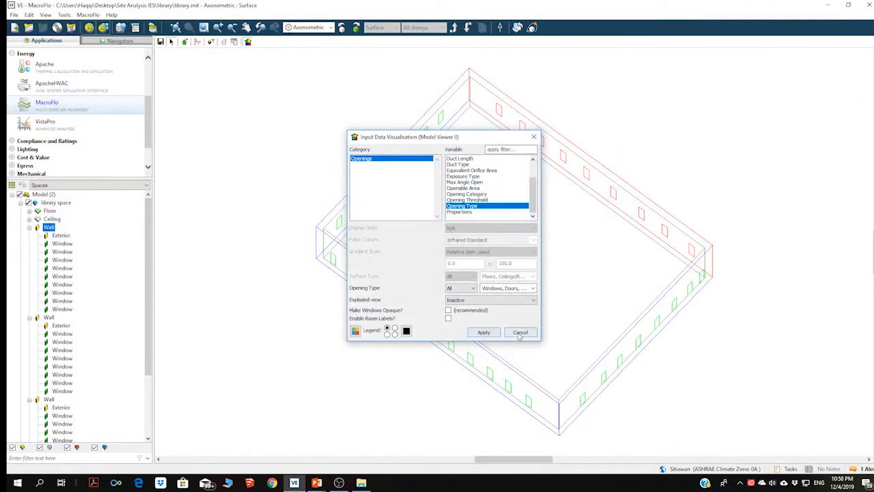
left_click(520, 333)
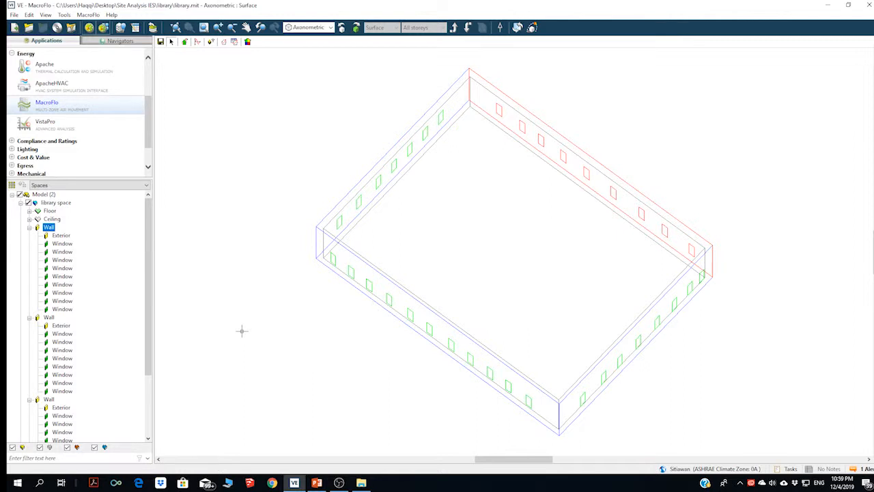
Step: Visualise the openings by Max Angle Open, inspect the angles around the building, and close the viewer and its settings
left_click(248, 43)
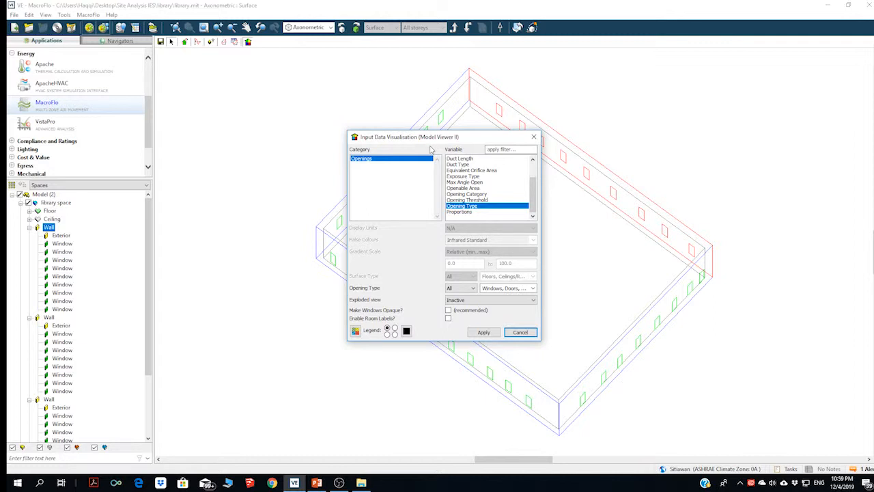
left_click(474, 183)
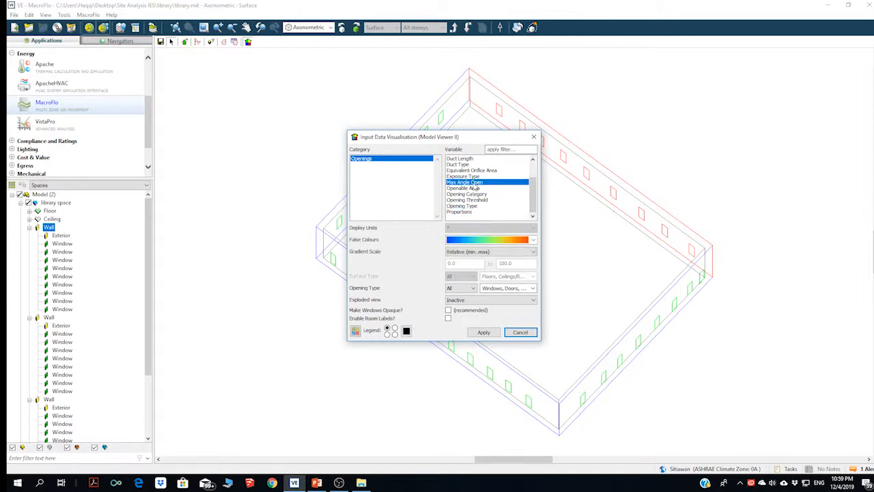
left_click(484, 333)
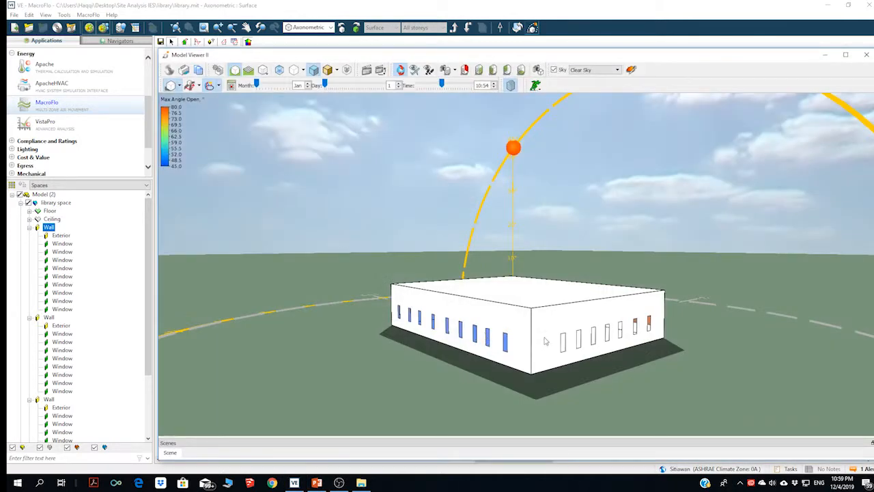
left_click_drag(547, 340, 617, 324)
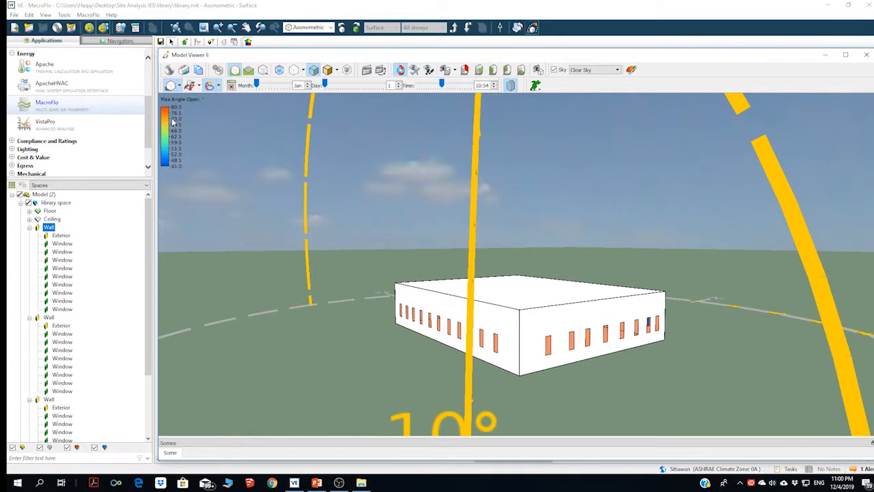
left_click_drag(573, 297, 520, 341)
left_click_drag(624, 319, 590, 320)
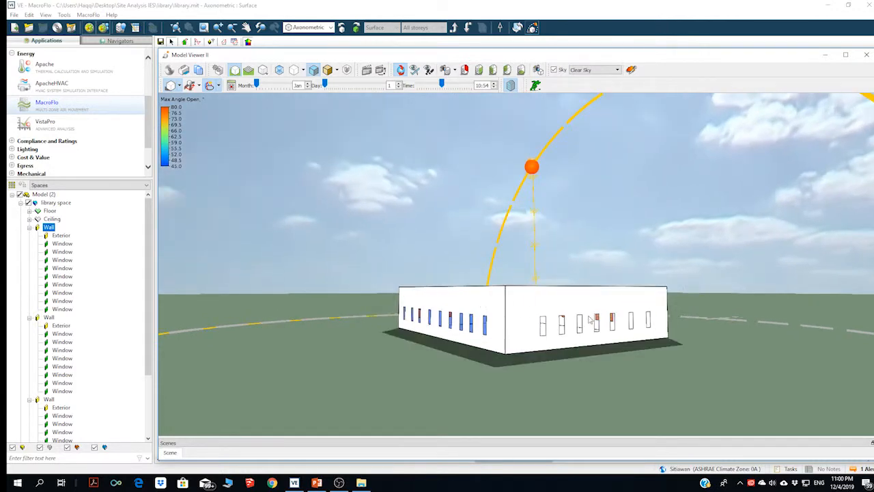
left_click_drag(566, 303, 511, 307)
left_click_drag(773, 56, 619, 48)
left_click(717, 47)
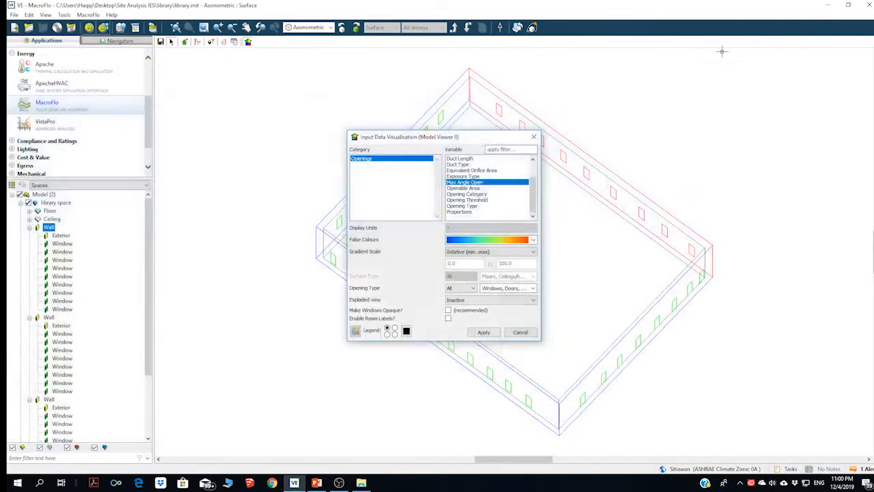
left_click(520, 333)
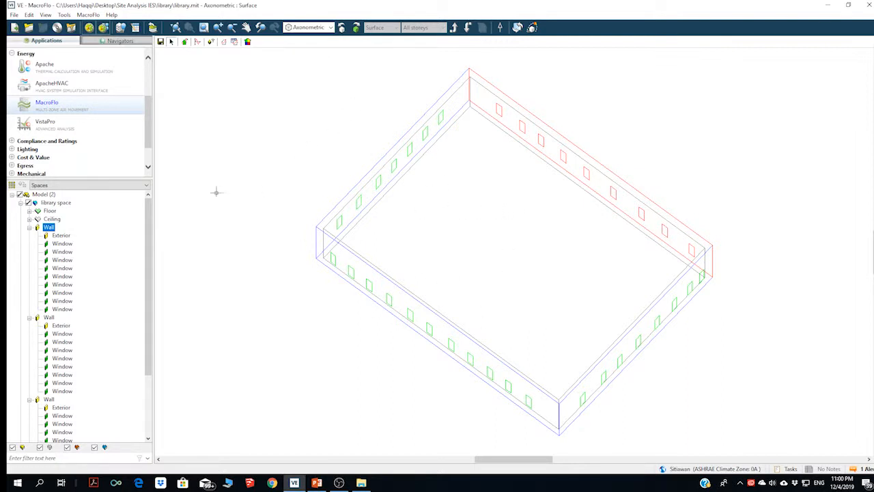
Step: Switch to SunCast, run the Solar Shading for Apache calculation for January to December, and close the task list
left_click_drag(149, 122, 148, 94)
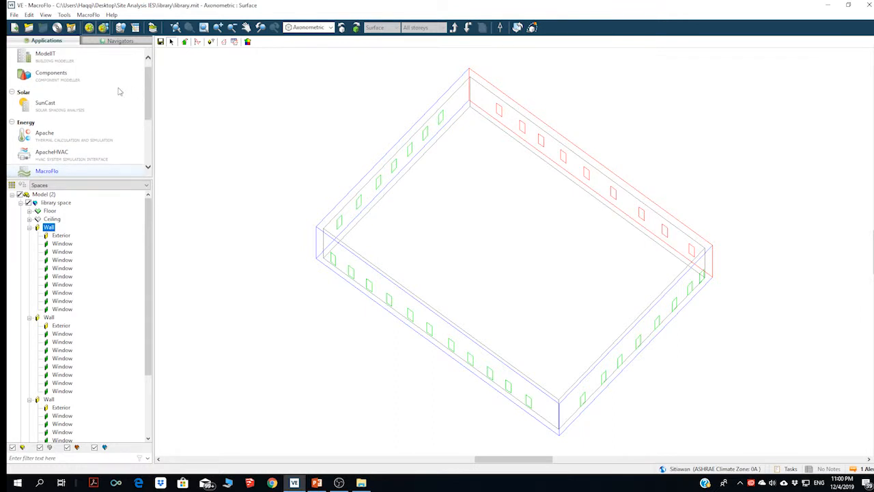
left_click(76, 108)
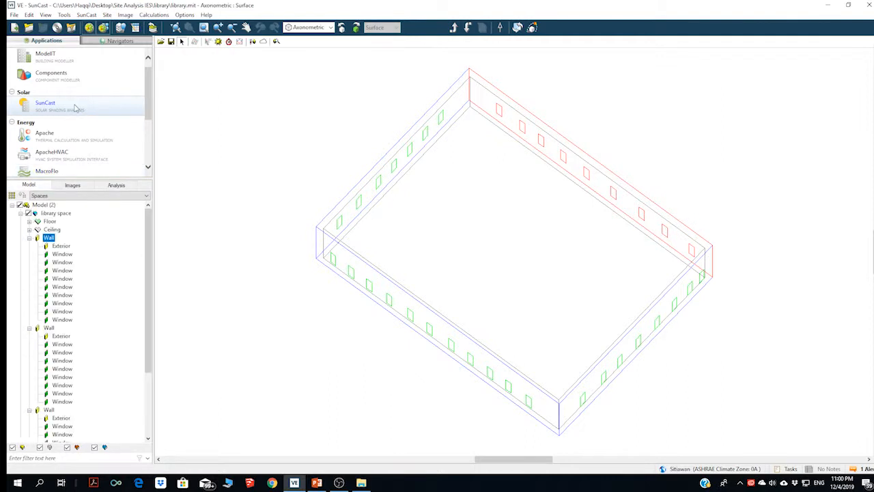
left_click(153, 14)
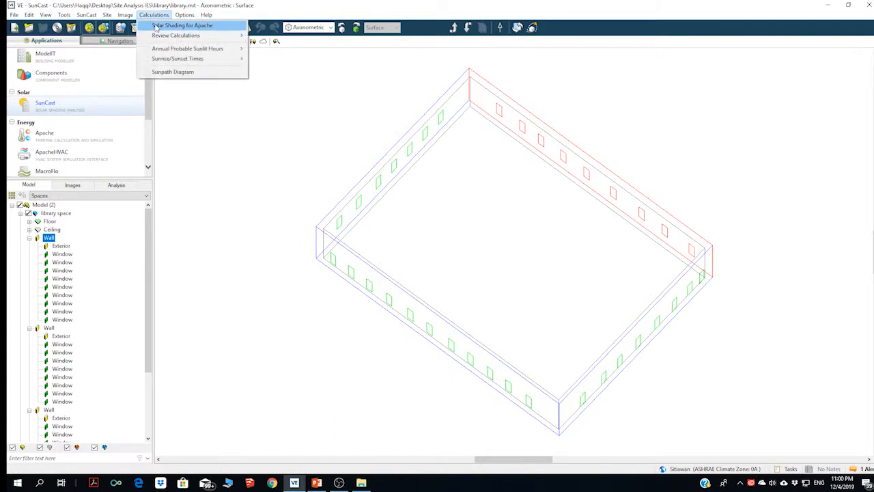
left_click(156, 28)
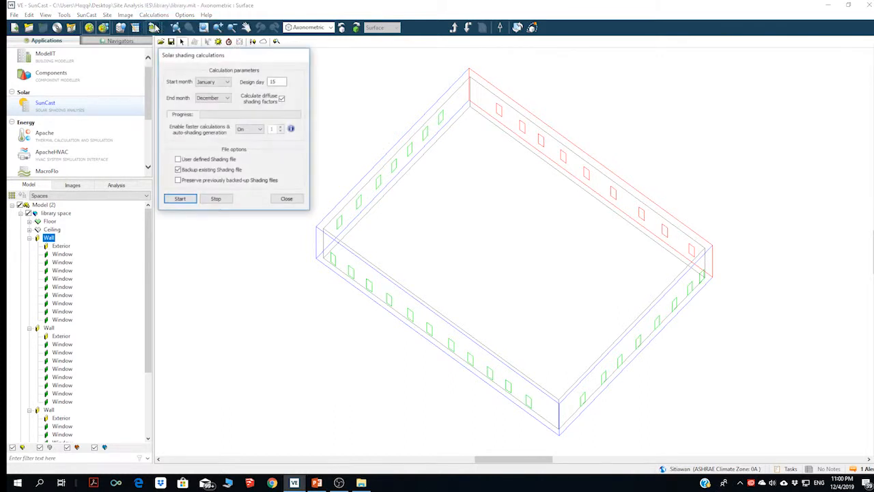
left_click(180, 198)
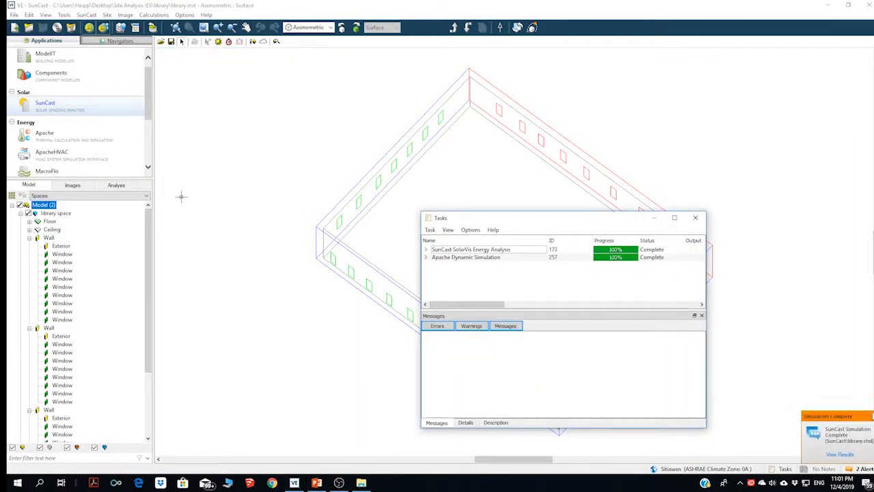
left_click(695, 217)
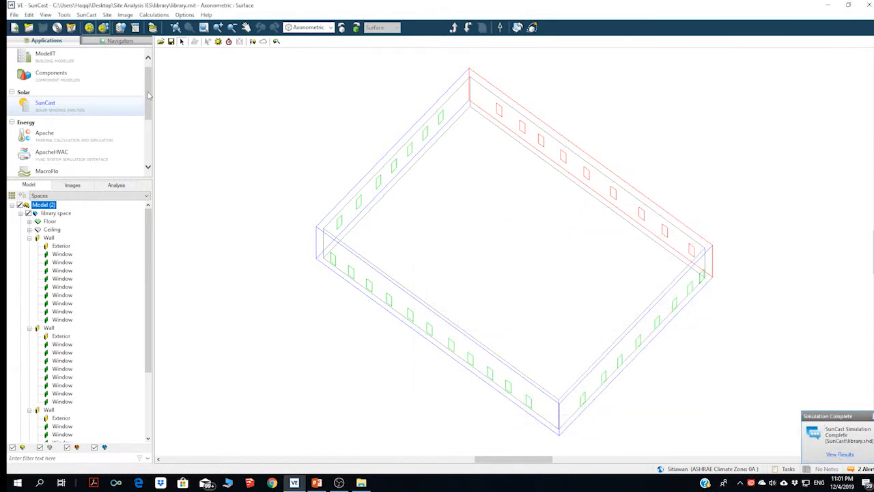
Step: Switch to Apache and run the ApacheSim dynamic simulation with the SunCast and MacroFlo links enabled, overwriting library.aps
left_click_drag(148, 98, 149, 109)
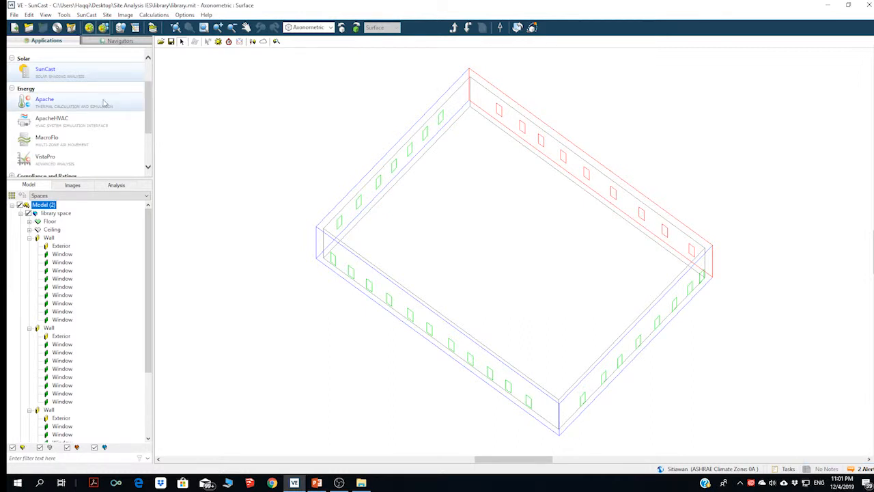
left_click(104, 102)
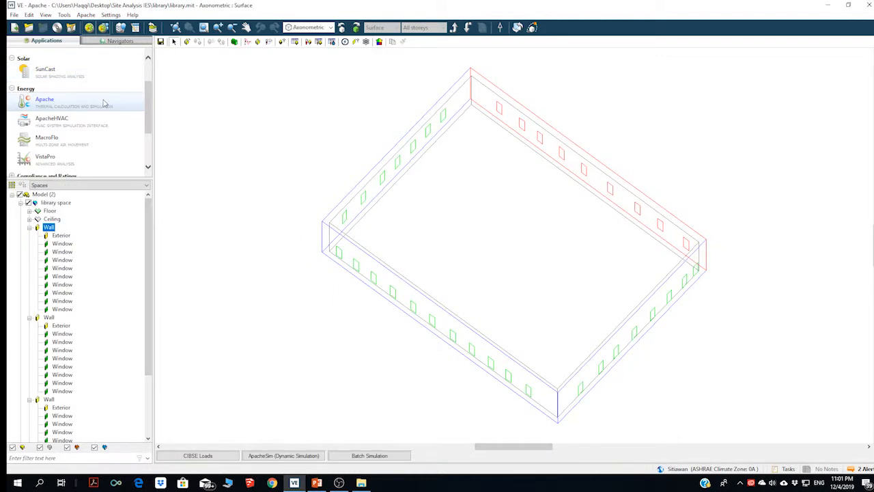
left_click(278, 459)
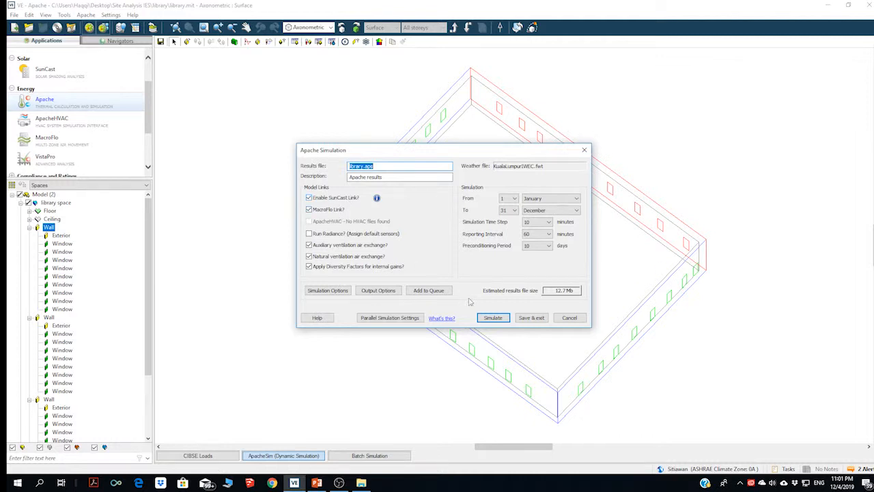
left_click(493, 319)
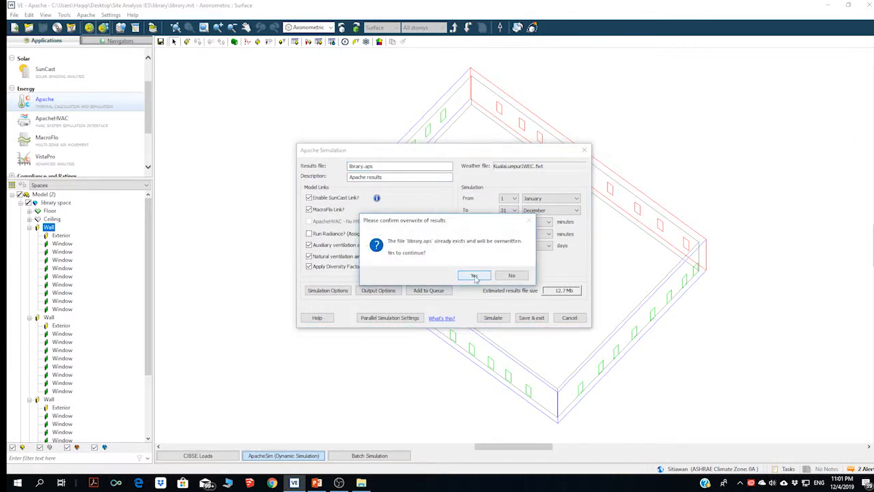
left_click(475, 276)
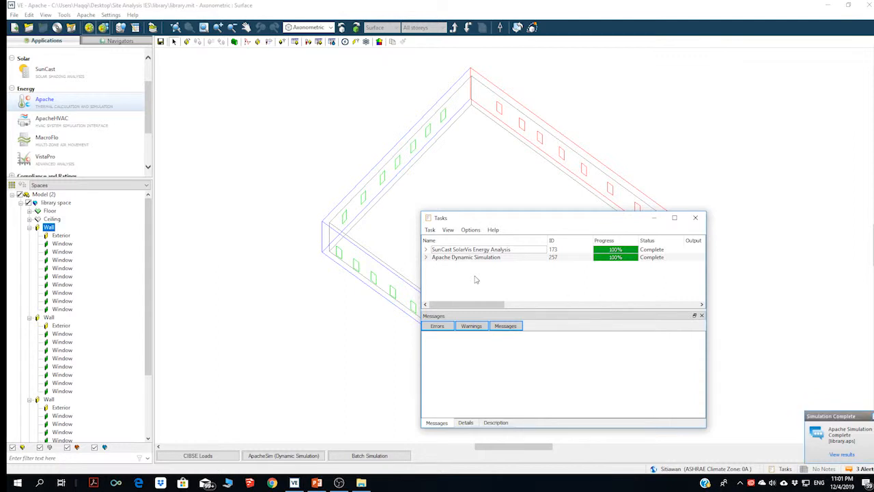
Step: Open the completed Apache results in VistaPro and inspect the wind rose and window airflow arrows around the building in 3D
left_click(827, 440)
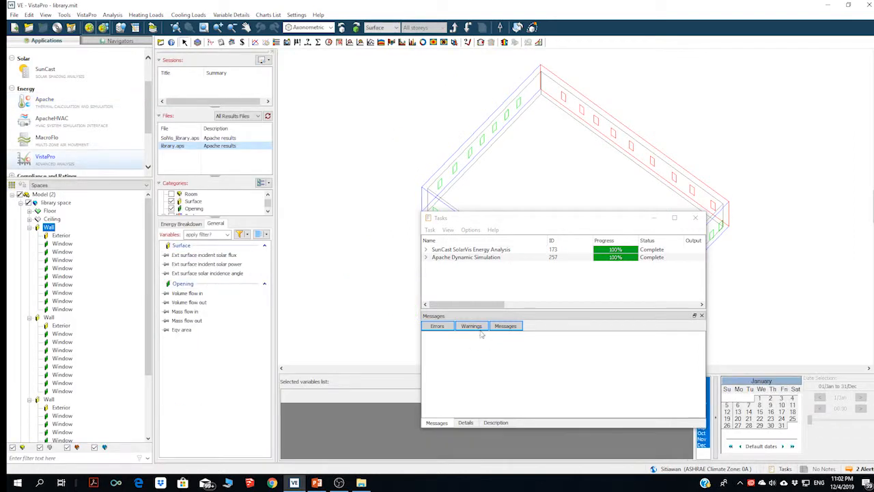
left_click(695, 219)
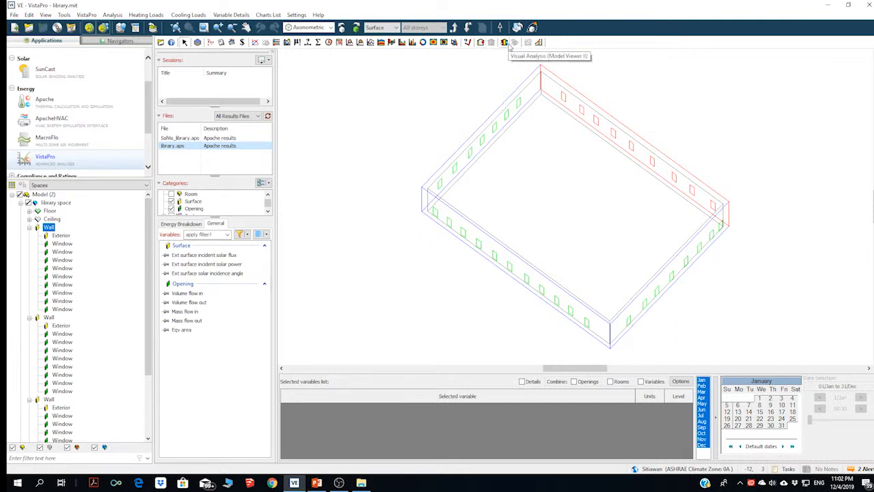
left_click(480, 43)
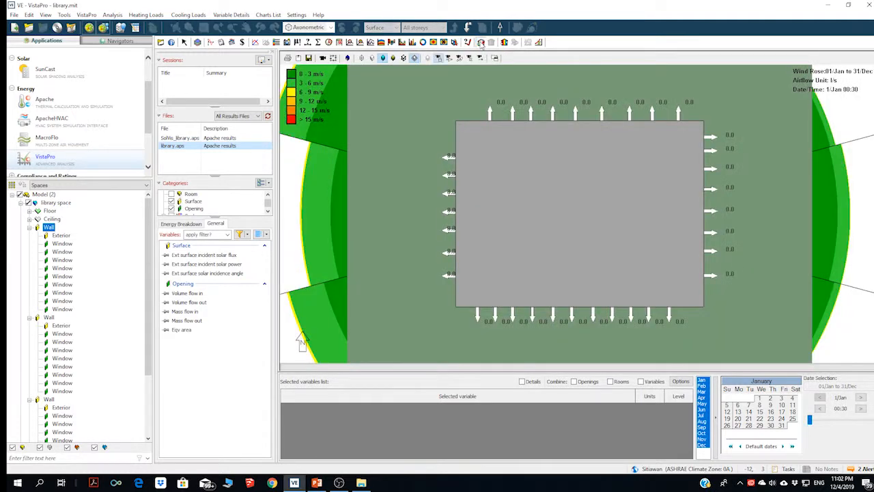
left_click_drag(535, 293, 548, 225)
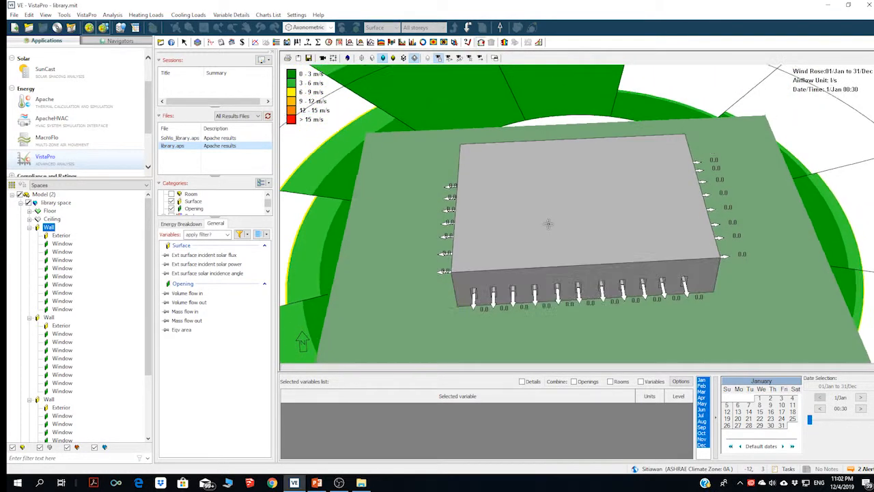
left_click_drag(621, 267, 649, 255)
scroll(649, 255, "down", 3)
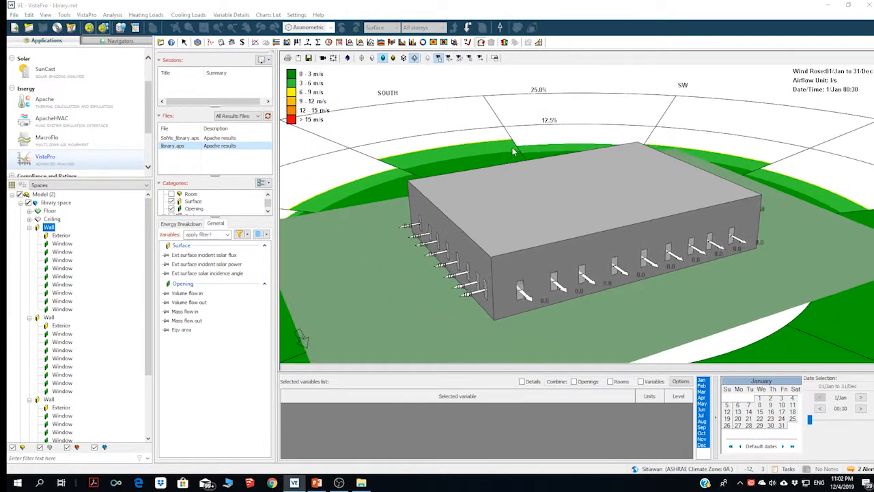
left_click_drag(525, 235, 563, 237)
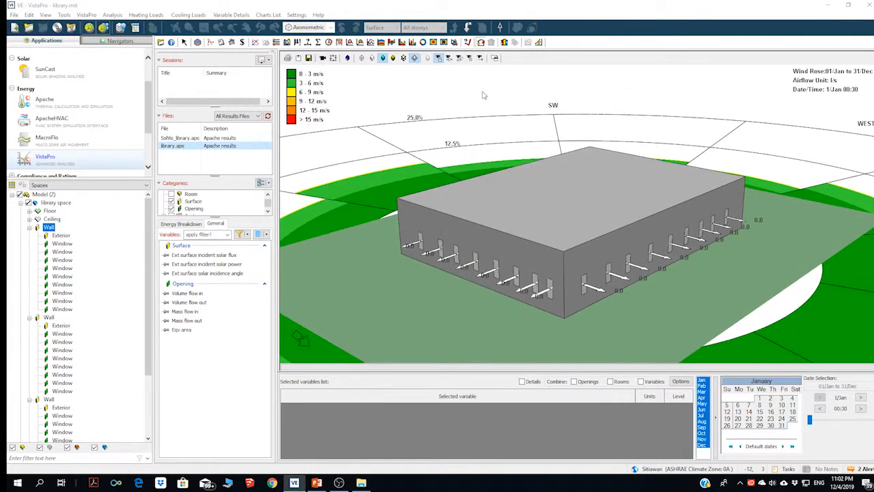
Step: Look at the building in Model Viewer II from another side, and close the viewer
left_click(504, 42)
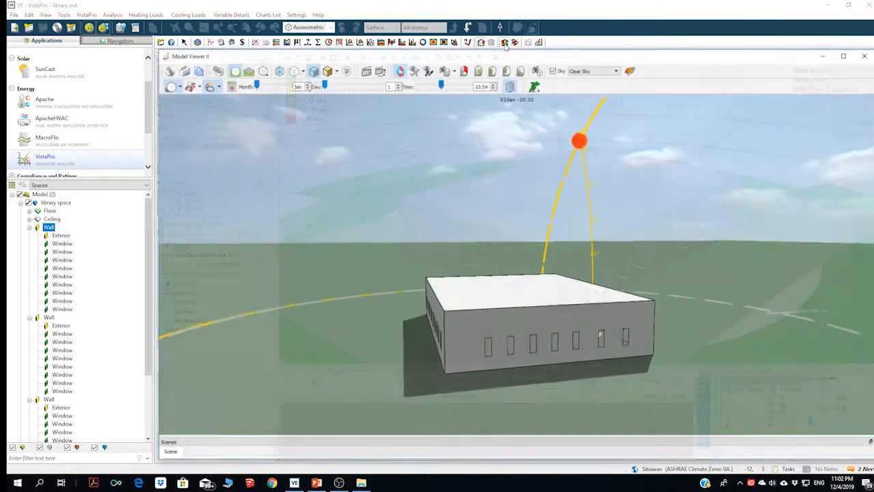
left_click_drag(471, 177, 746, 113)
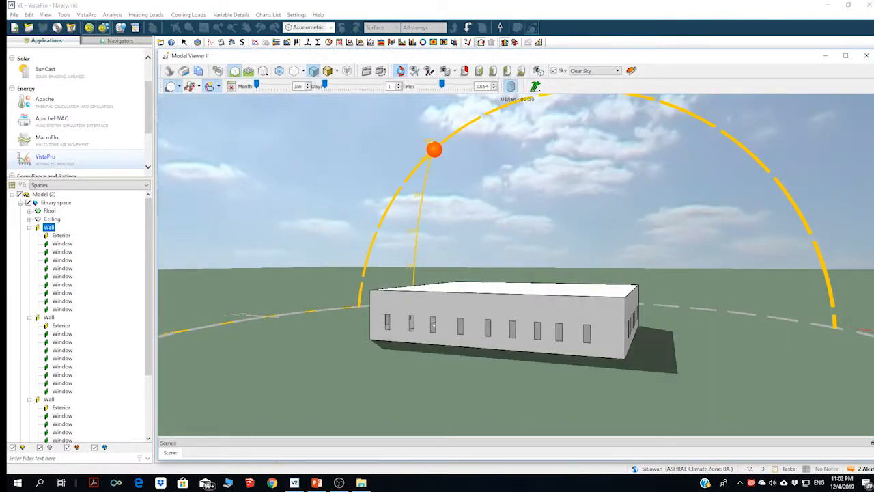
left_click(867, 56)
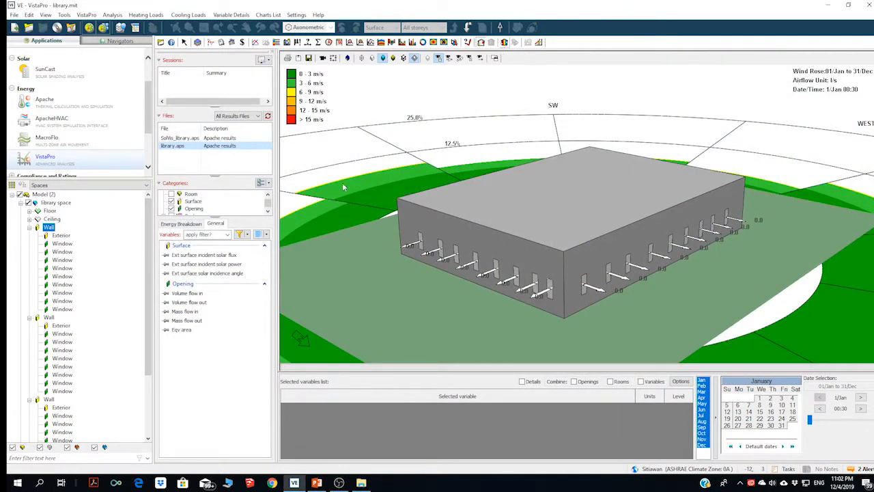
Step: Select the opening variables Volume flow in, Volume flow out, Mass flow in, Mass flow out and Eqv area
left_click(186, 294)
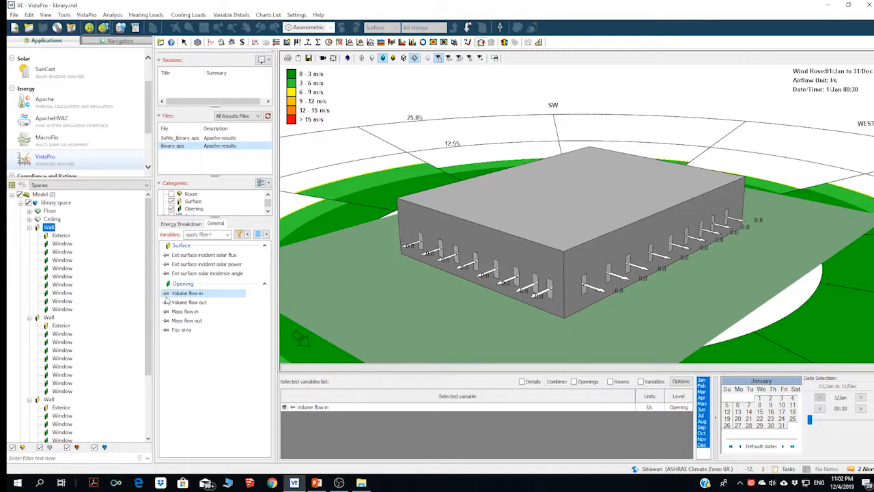
left_click(165, 302)
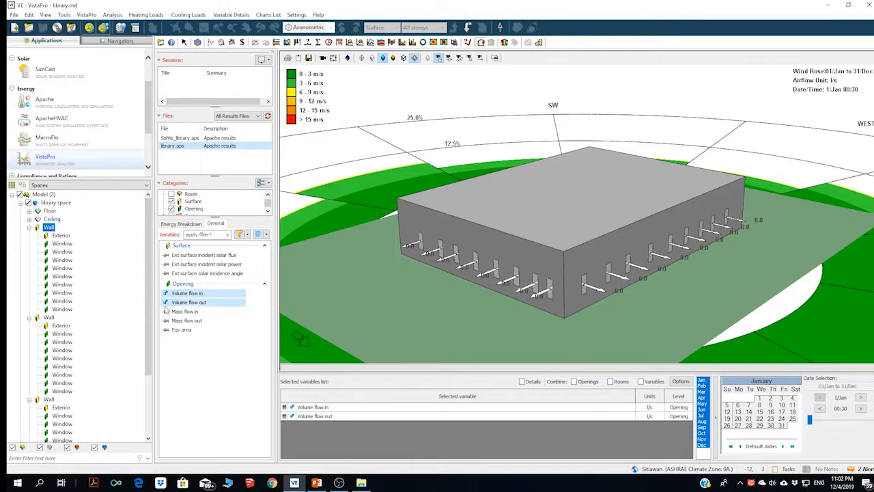
left_click(166, 311)
left_click(167, 320)
left_click(168, 330)
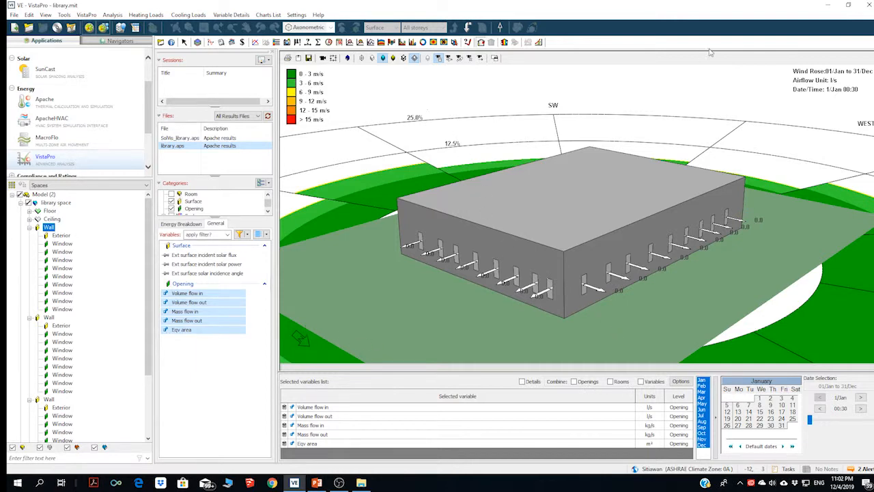
Step: Reload the 3D airflow view, hide the ground plane, and examine the building's openings against the whole wind rose
left_click(482, 43)
left_click(481, 43)
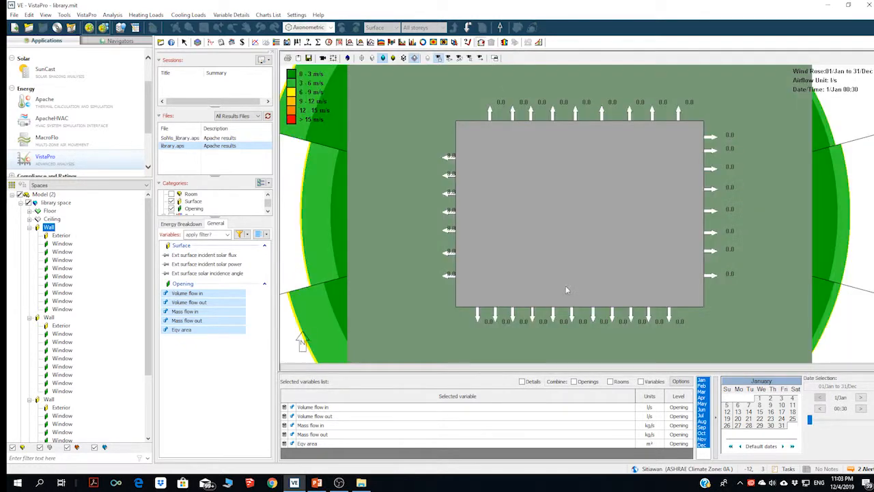
left_click_drag(566, 290, 616, 218)
scroll(616, 261, "down", 1)
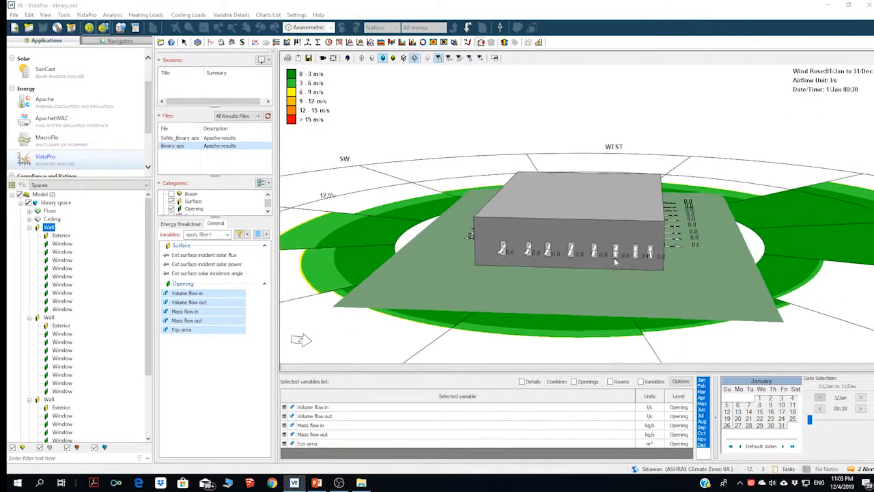
scroll(614, 257, "down", 5)
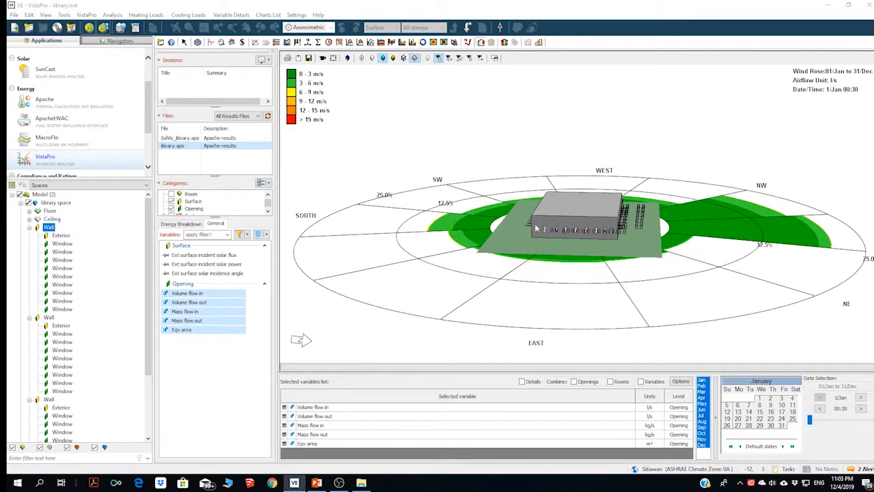
left_click(413, 57)
left_click_drag(658, 214, 539, 243)
left_click_drag(500, 209, 639, 250)
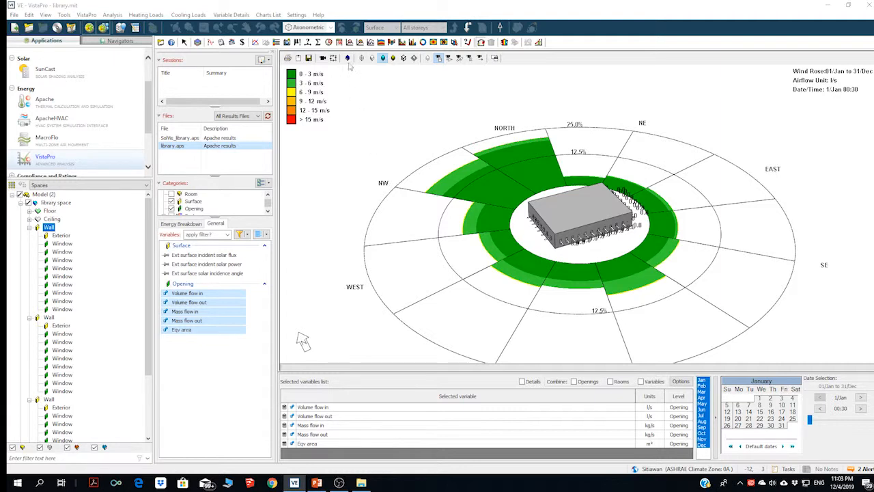
Step: Plot the selected opening variables as a line chart and as a VE Graph, examine the graph enlarged, and close both charts
left_click(256, 42)
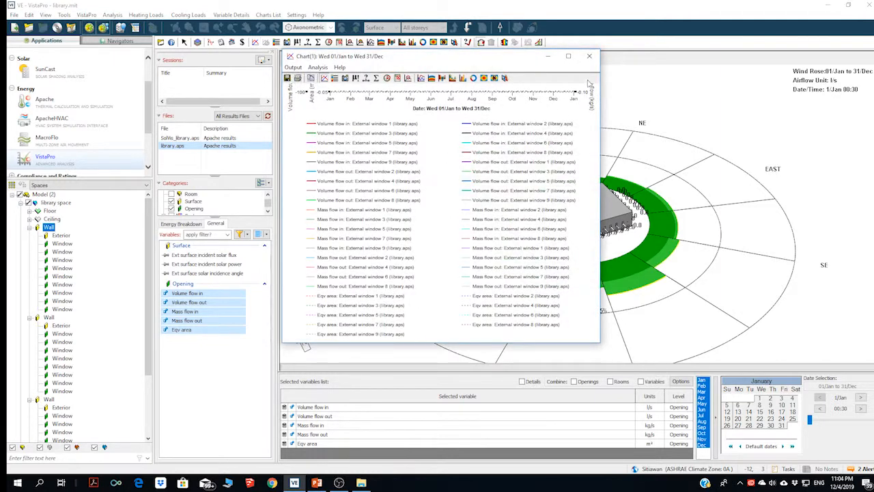
left_click(589, 56)
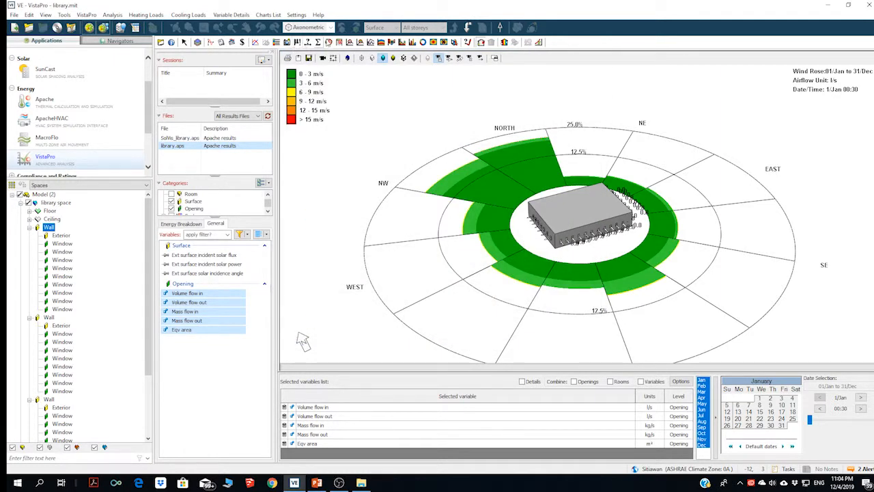
left_click(381, 42)
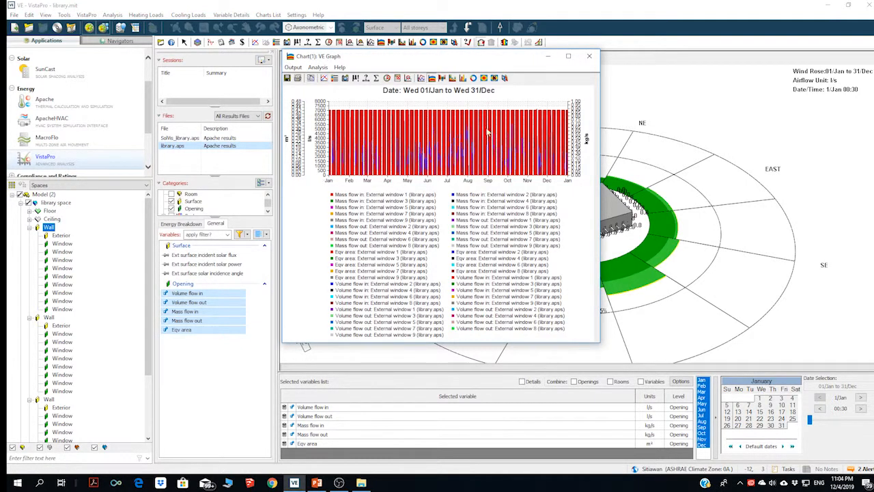
left_click(568, 56)
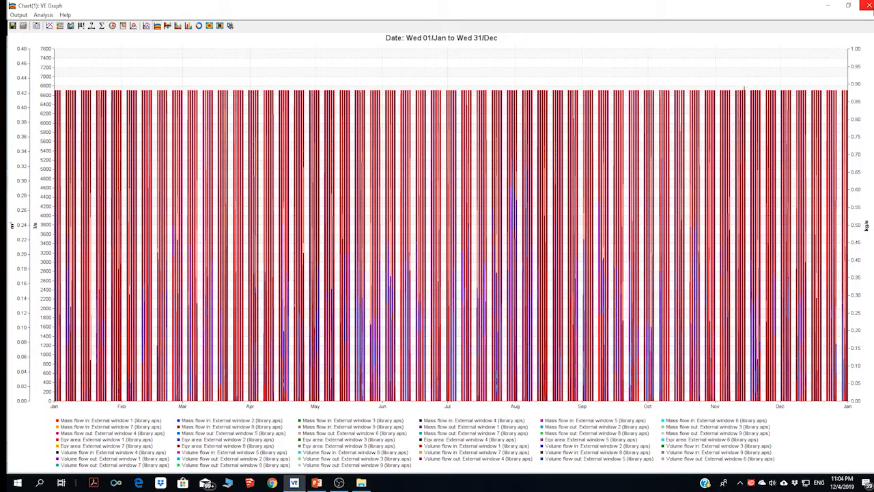
left_click(867, 6)
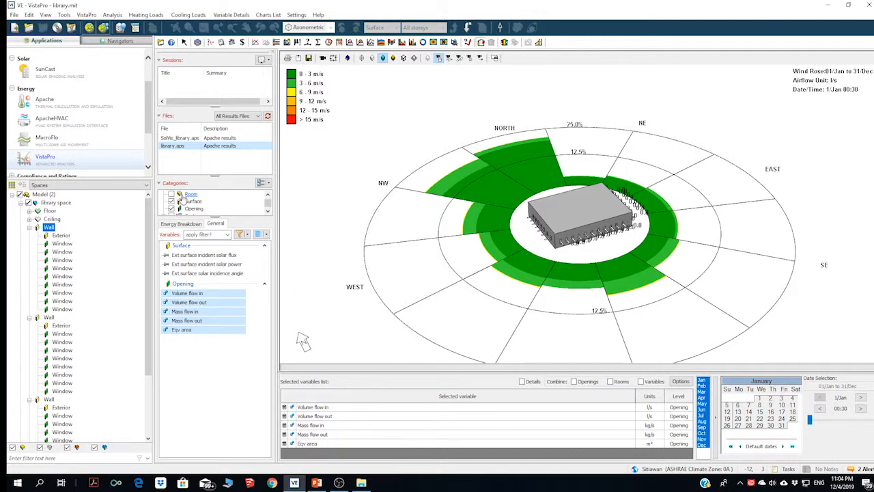
Step: In MacroFlo's opening types data, set the casement type window's Degree of Opening to on continuously
mouse_move(149, 111)
left_mouse_down()
mouse_move(150, 95)
mouse_move(151, 123)
left_mouse_up()
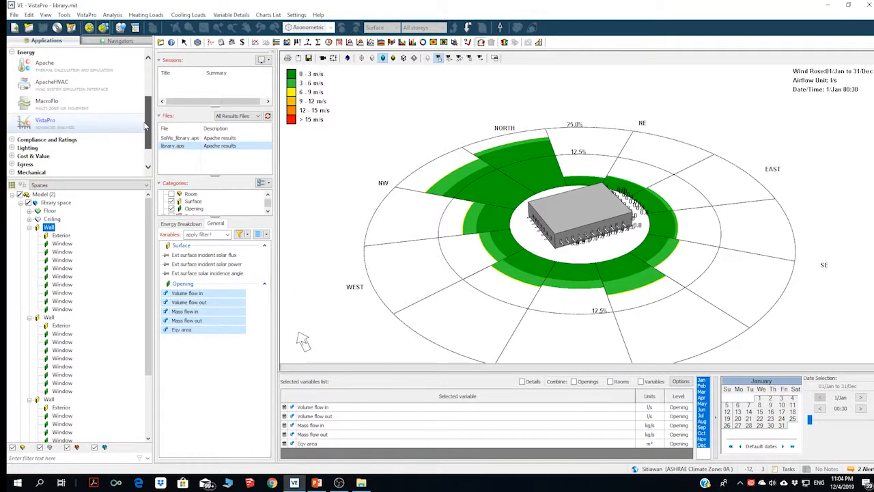
left_click(54, 101)
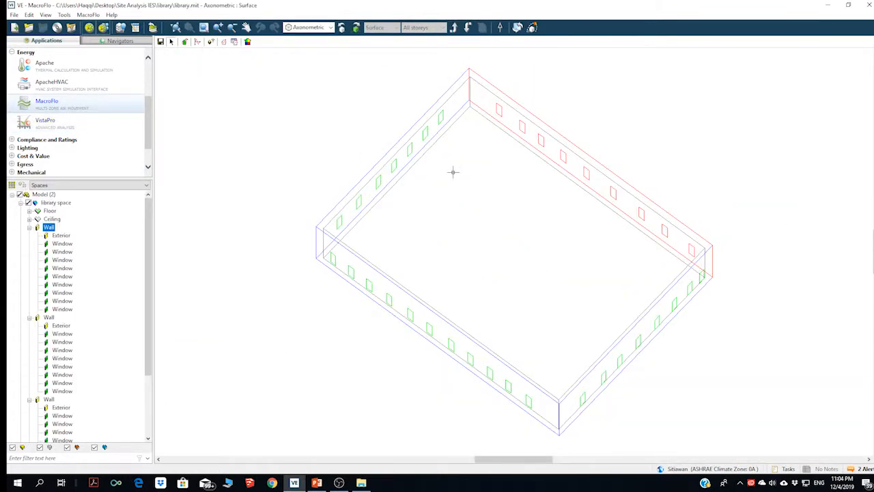
left_click(344, 266)
left_click(235, 42)
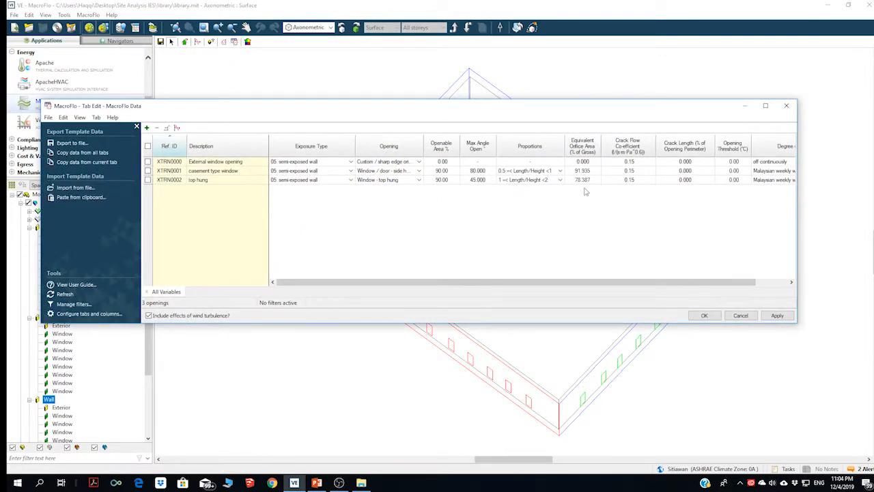
left_click_drag(748, 283, 783, 286)
left_click(749, 172)
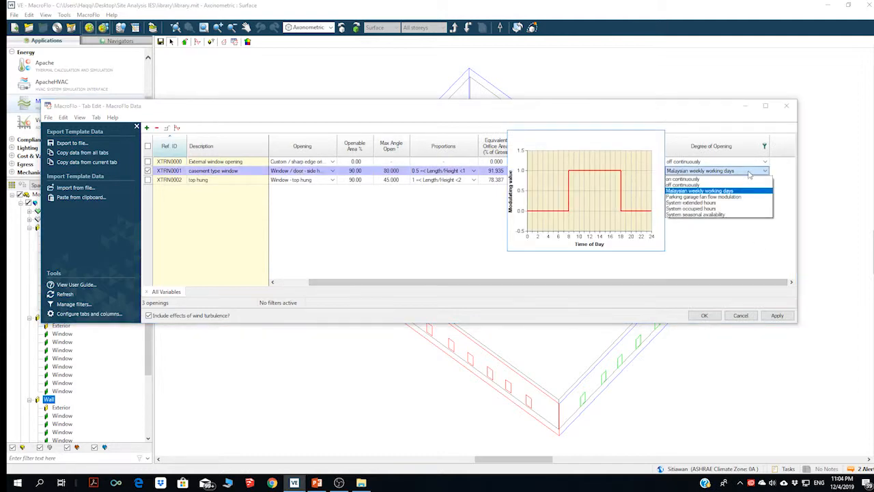
left_click(724, 178)
Step: Set the top hung opening's Degree of Opening to on continuously and accept the MacroFlo data
left_click(722, 180)
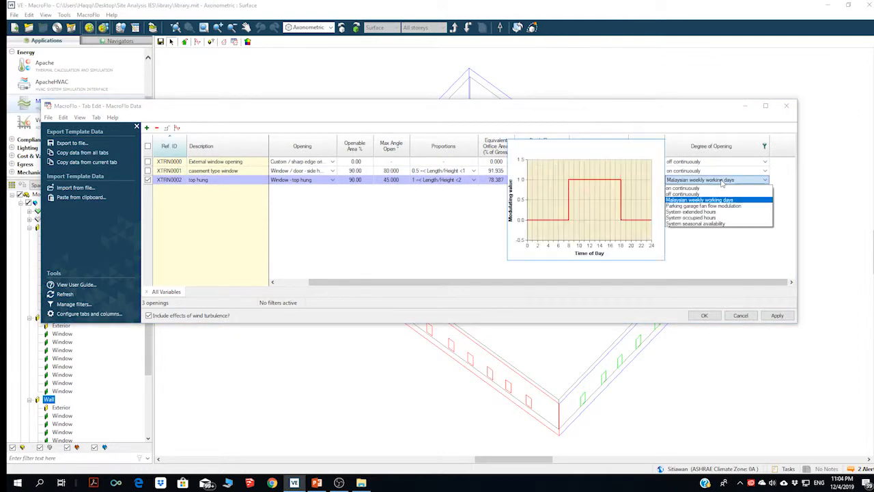
left_click(704, 186)
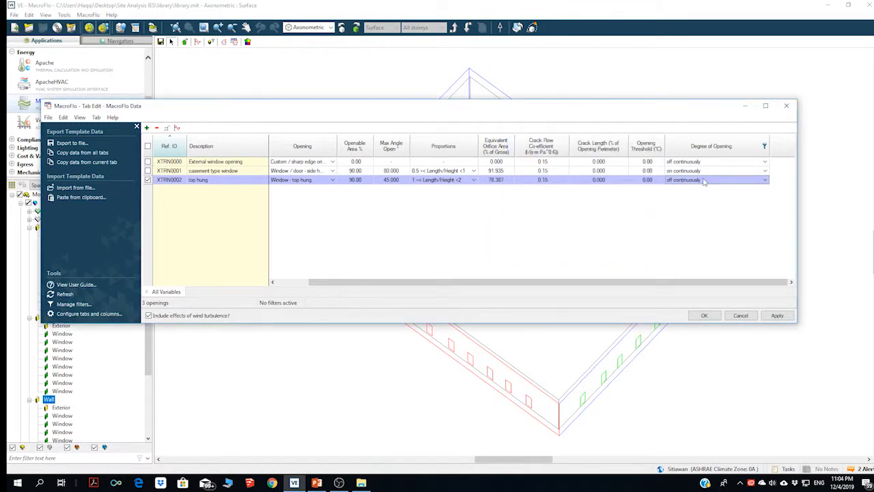
left_click(704, 181)
left_click(700, 191)
left_click(709, 314)
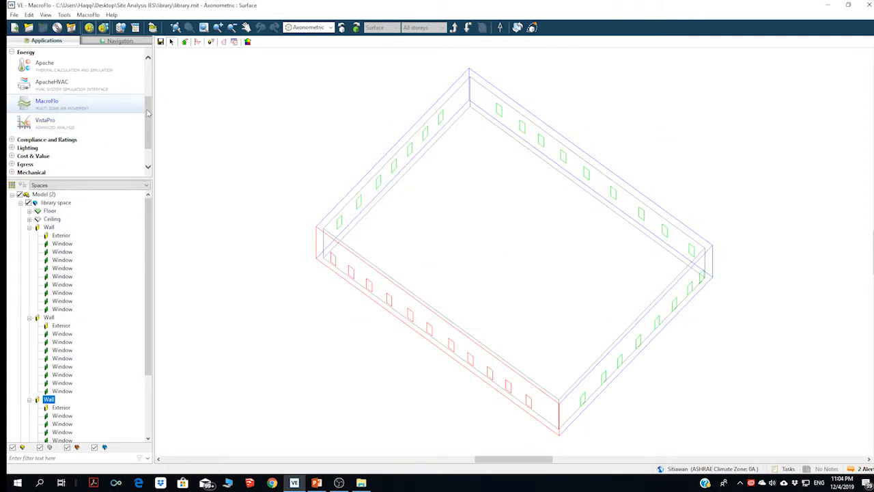
Step: Rerun the Apache dynamic simulation, overwriting library.aps, and close the task list once the run completes
scroll(148, 113, "down", 2)
scroll(148, 120, "up", 4)
left_click(109, 92)
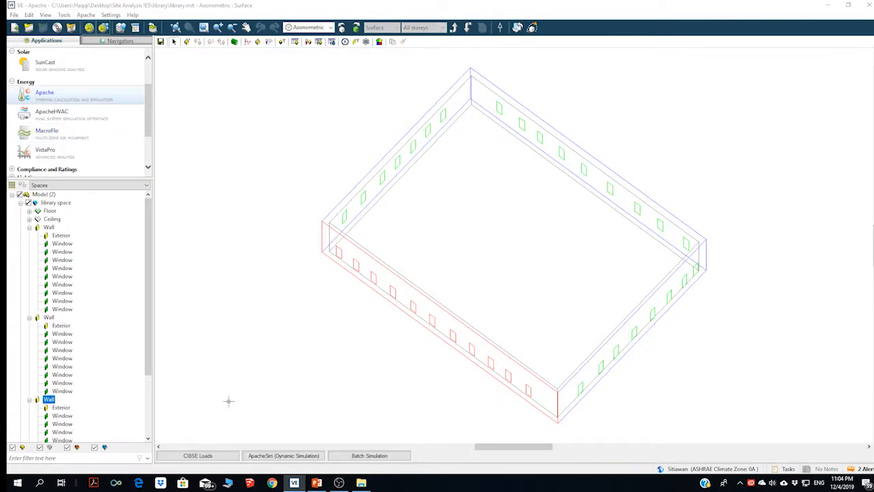
left_click(282, 455)
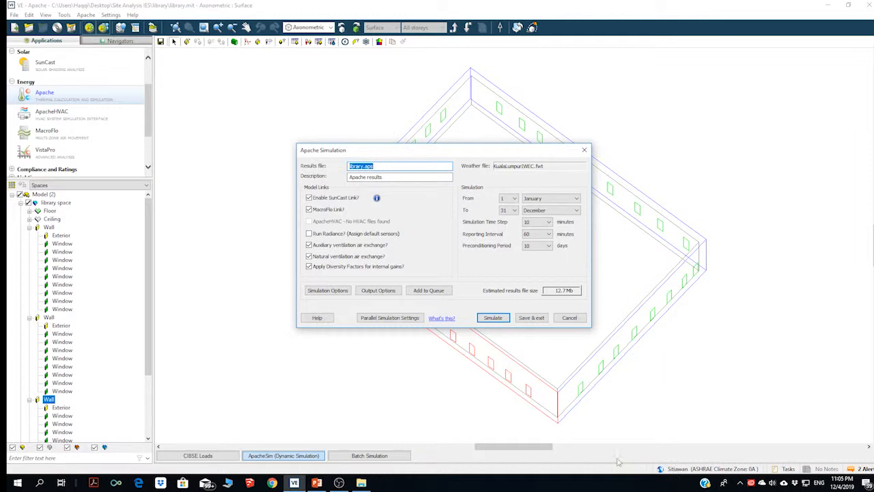
left_click(492, 318)
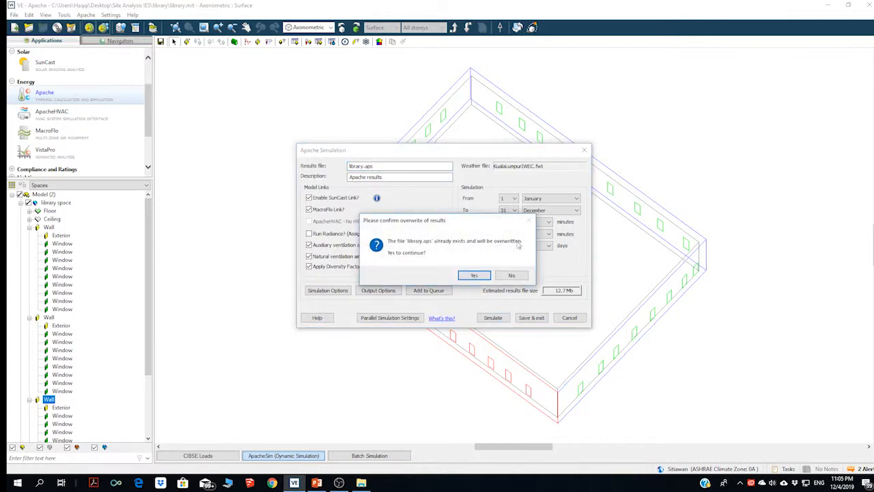
left_click(470, 275)
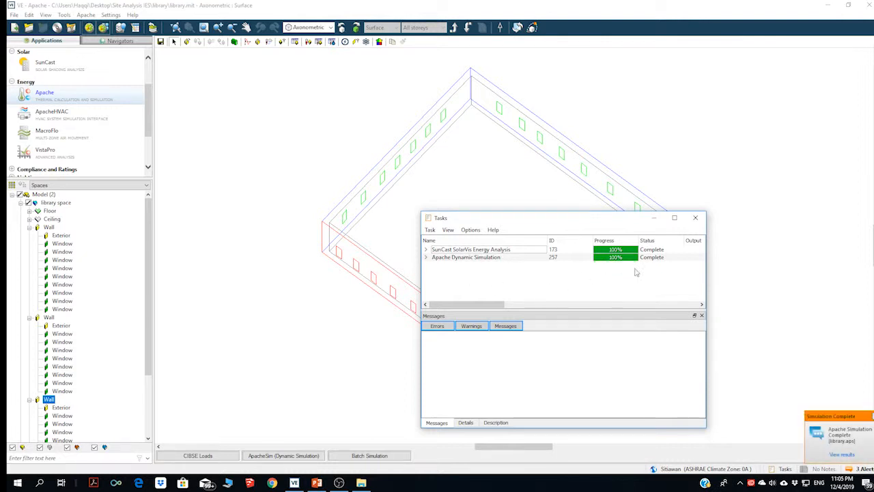
left_click(692, 223)
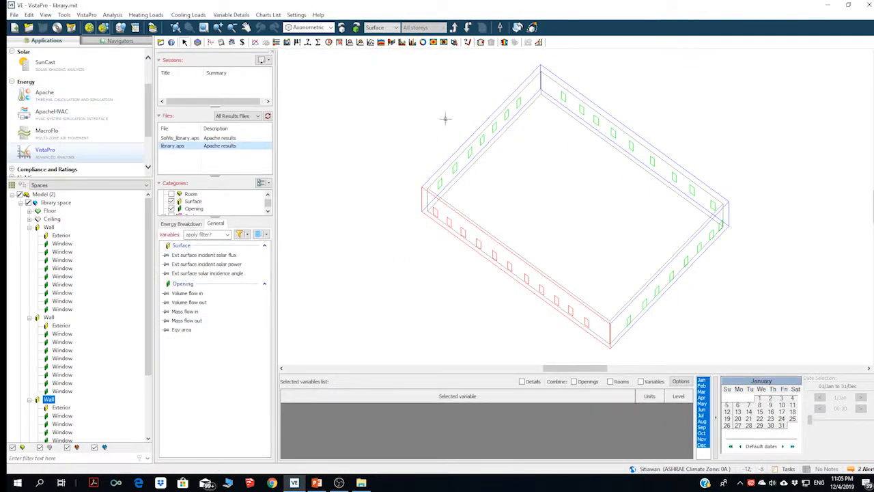
Step: Show the 3D airflow view for library.aps and examine the flow arrows at the west and north wall windows
left_click(480, 42)
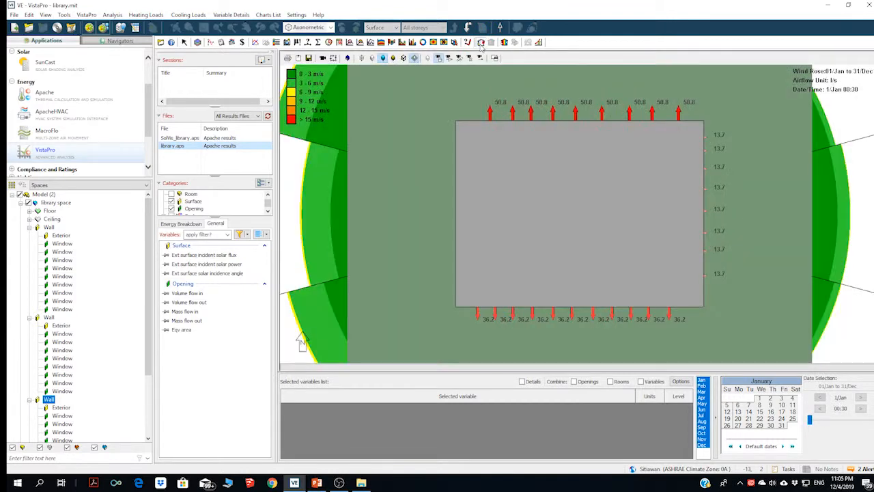
left_click_drag(599, 286, 582, 272)
left_click_drag(517, 271, 633, 267)
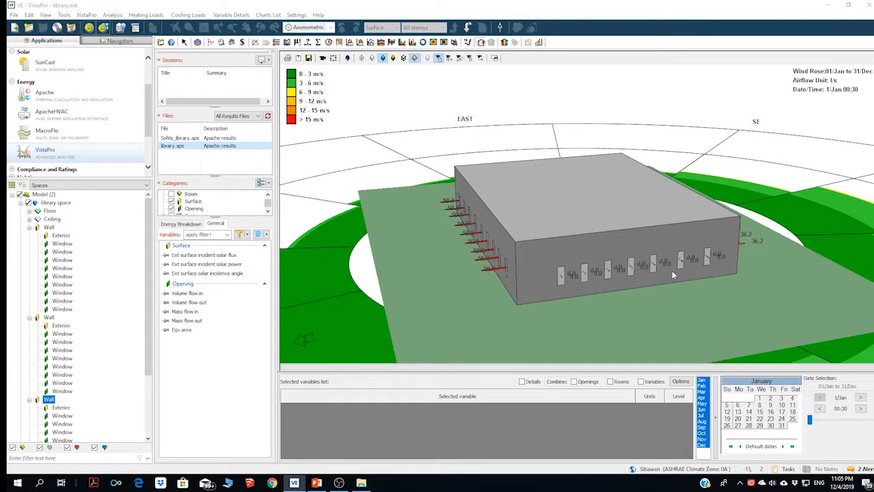
left_click_drag(672, 270, 606, 289)
scroll(605, 290, "down", 5)
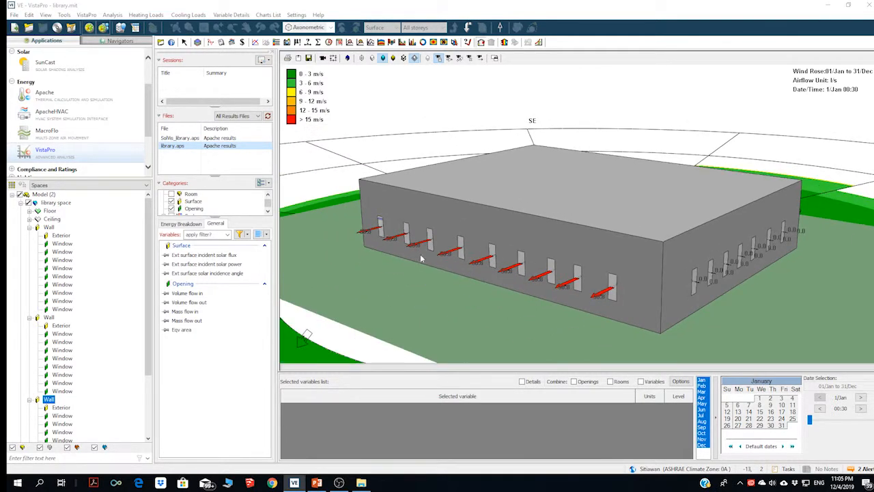
left_click_drag(576, 292, 625, 285)
scroll(700, 280, "down", 8)
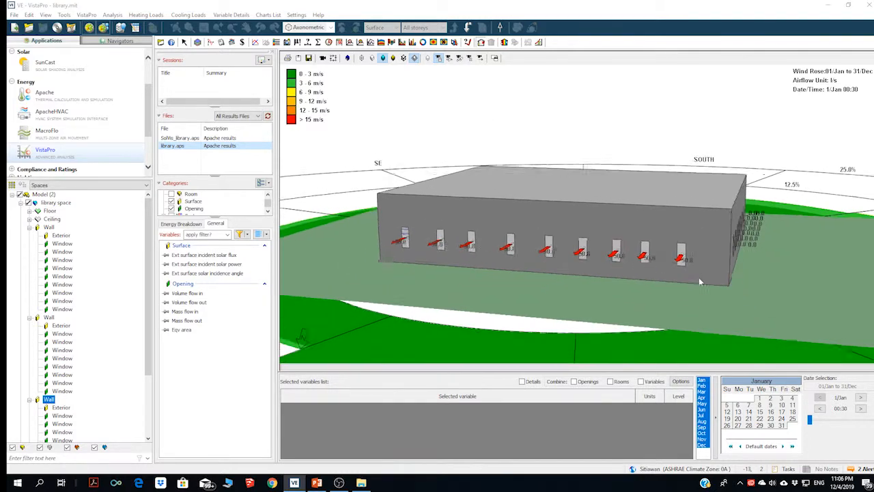
Step: Examine the airflow through the east wall's windows and compare the building's openings with the surrounding wind rose
left_click_drag(673, 286, 591, 284)
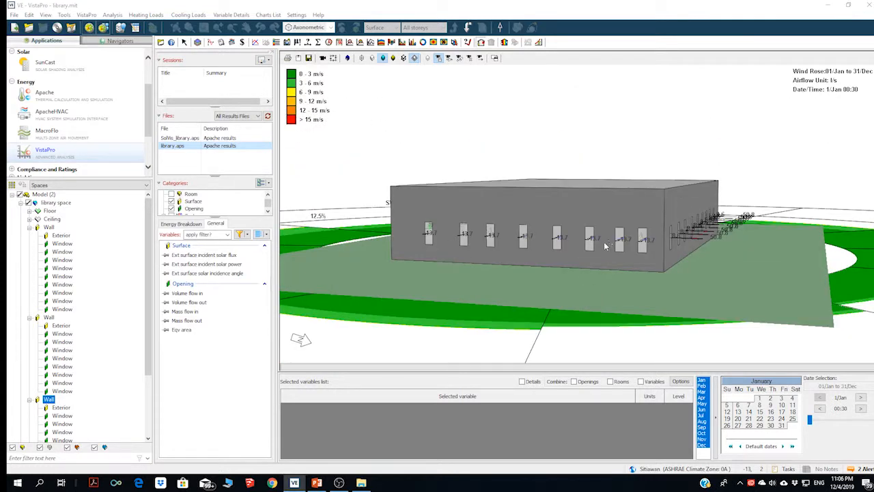
left_click_drag(572, 247, 558, 278)
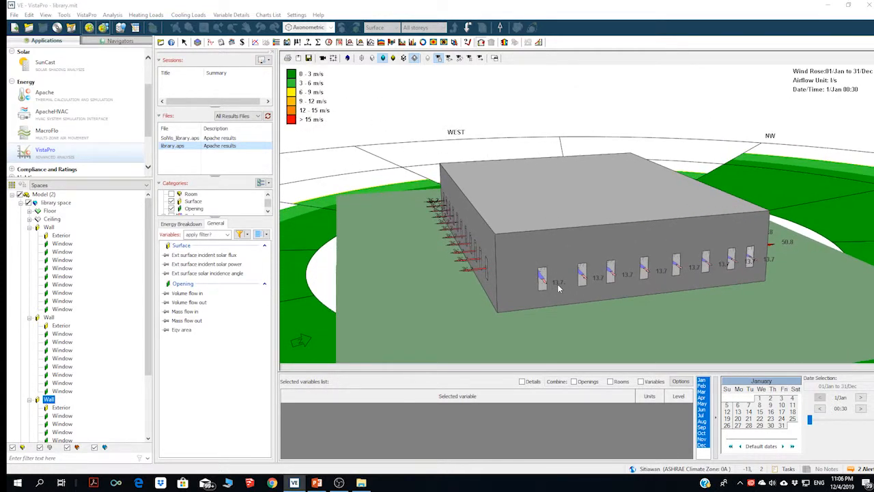
scroll(647, 279, "down", 3)
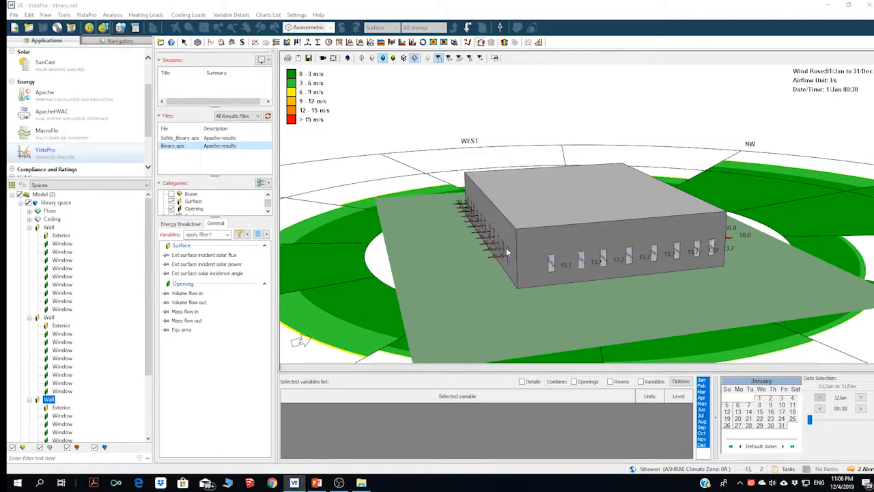
left_click_drag(538, 245, 531, 267)
scroll(531, 269, "down", 3)
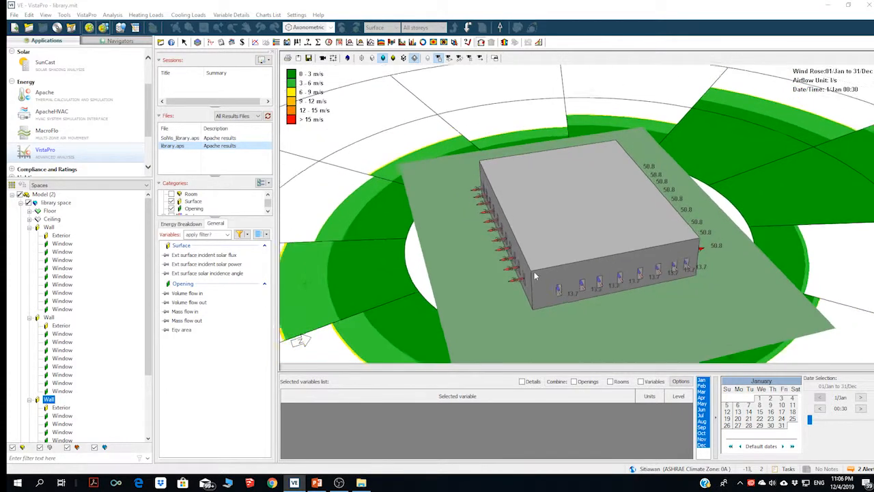
scroll(654, 205, "down", 2)
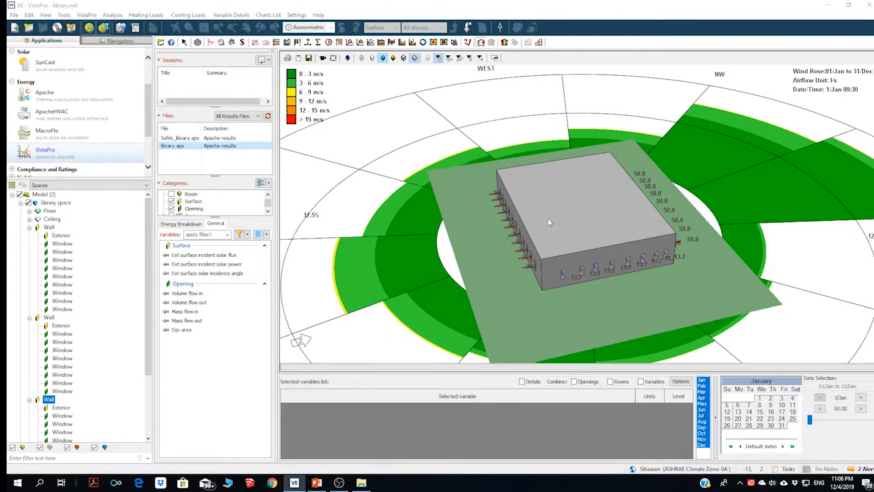
Step: Examine the inflow and outflow arrows at the south wall's windows up close and in relation to the whole building
left_click_drag(531, 215, 700, 268)
scroll(553, 256, "up", 2)
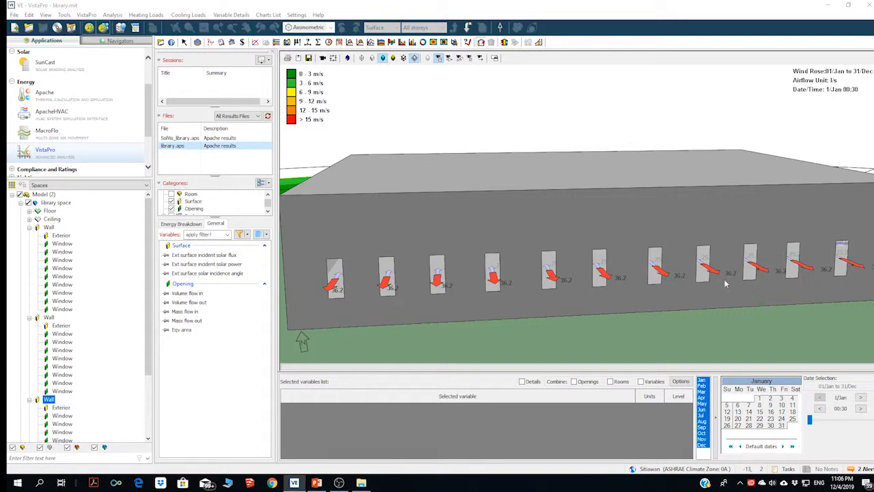
scroll(715, 290, "down", 5)
scroll(615, 262, "down", 6)
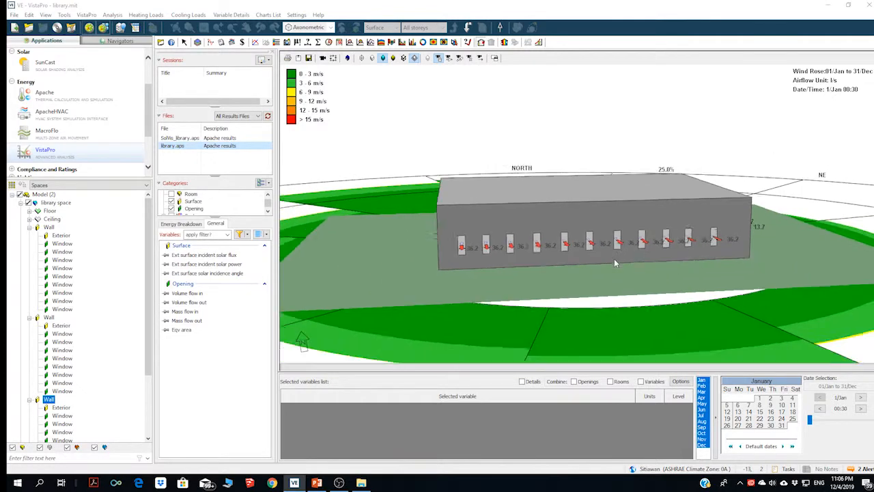
left_click_drag(614, 263, 532, 208)
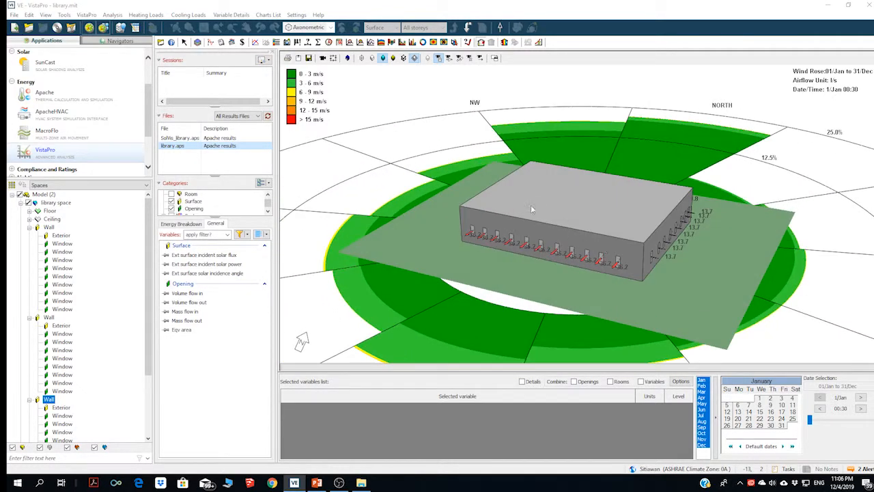
Step: Inspect the library building and sun path in the Model Viewer II visual analysis, and close the viewer
left_click(505, 43)
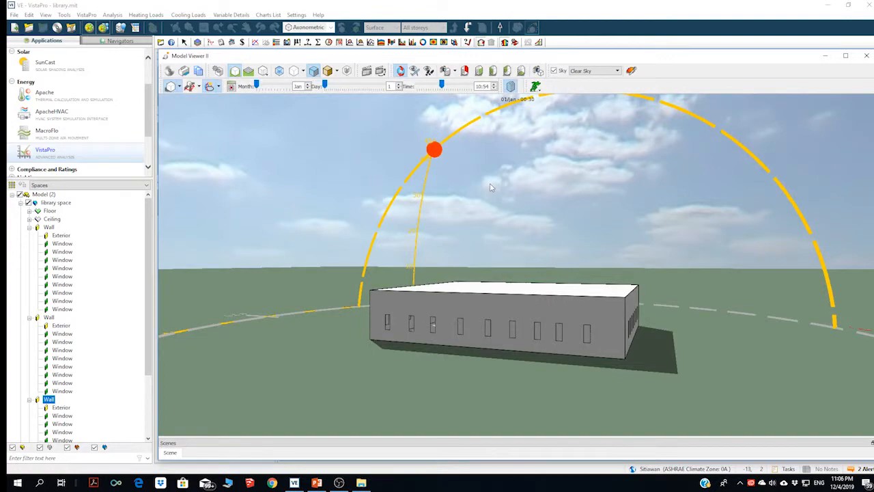
left_click_drag(500, 216, 724, 293)
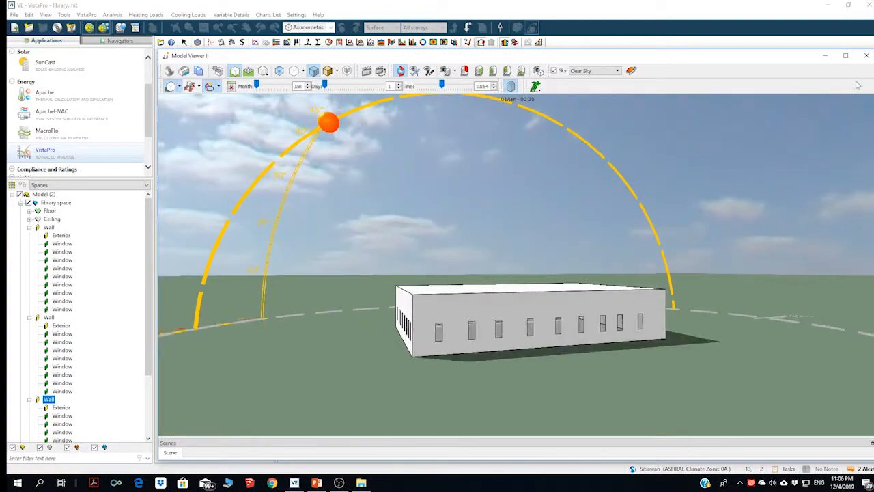
left_click(865, 55)
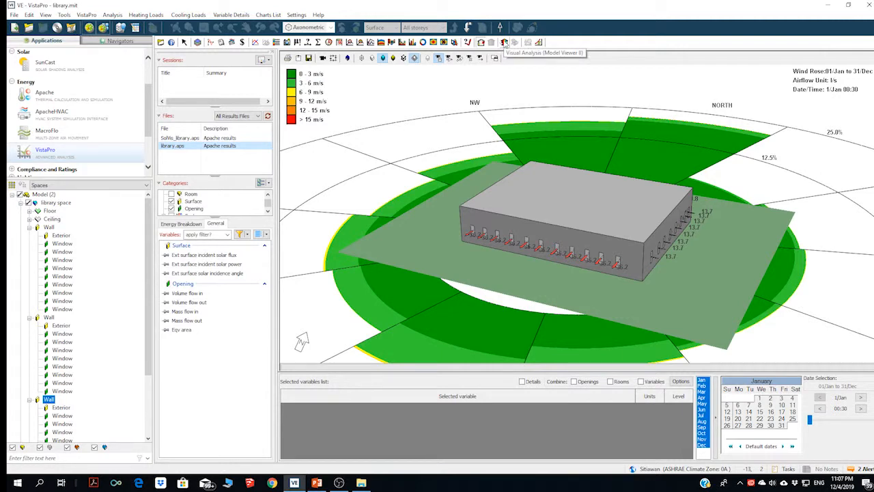
Step: Select the opening variables Volume flow in and Volume flow out, and check them in the Model Viewer II visual analysis
left_click(167, 293)
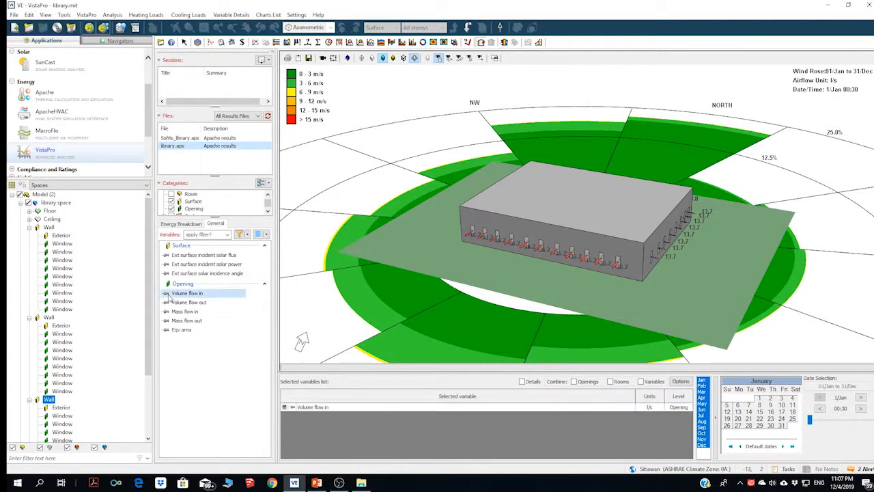
left_click(168, 302)
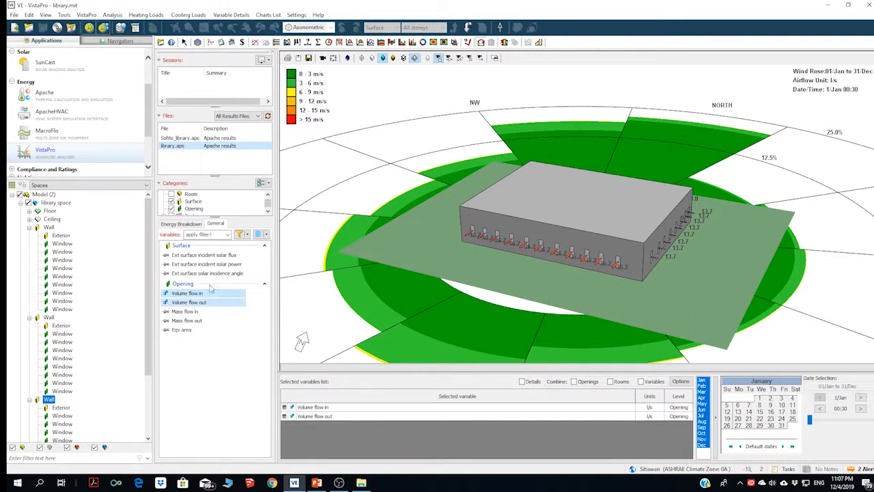
left_click(504, 43)
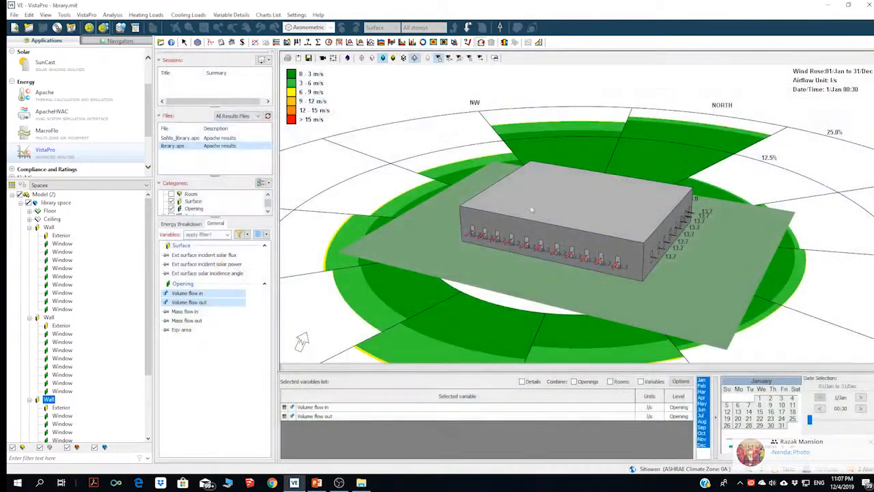
left_click(866, 56)
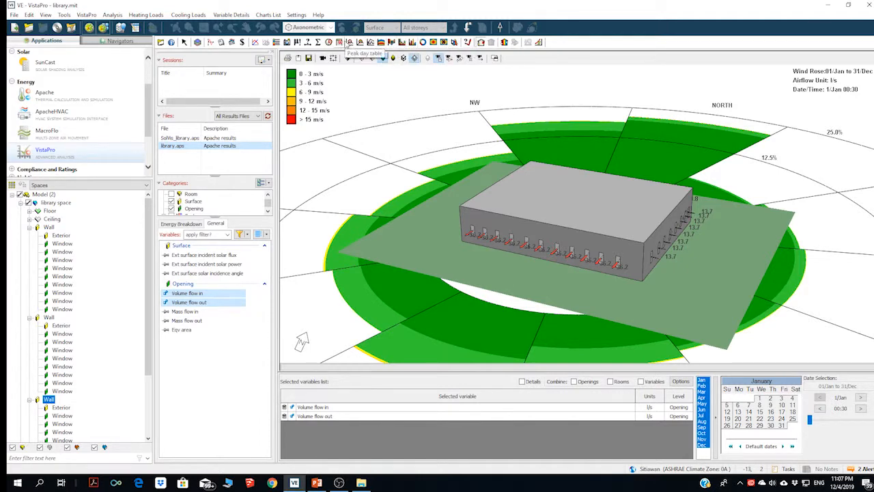
Step: Examine the selected flow variables in an enlarged VE Graph and as a snapshot table, and close the chart
left_click(382, 43)
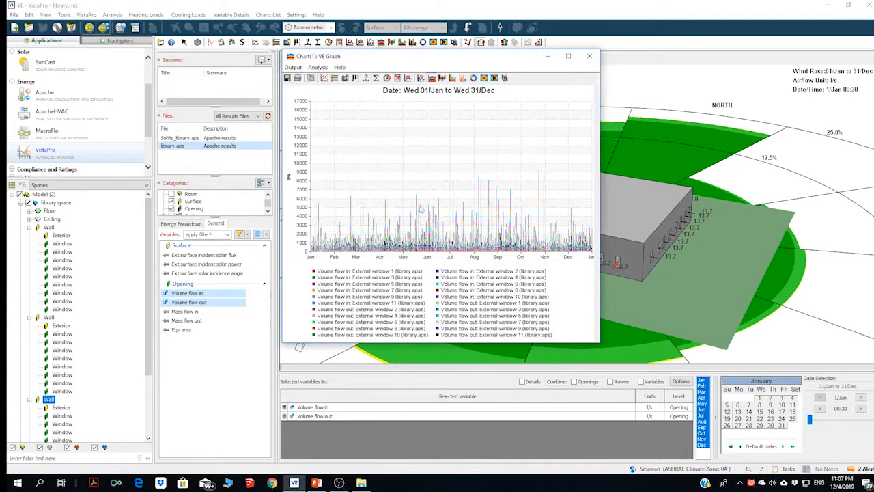
left_click(567, 56)
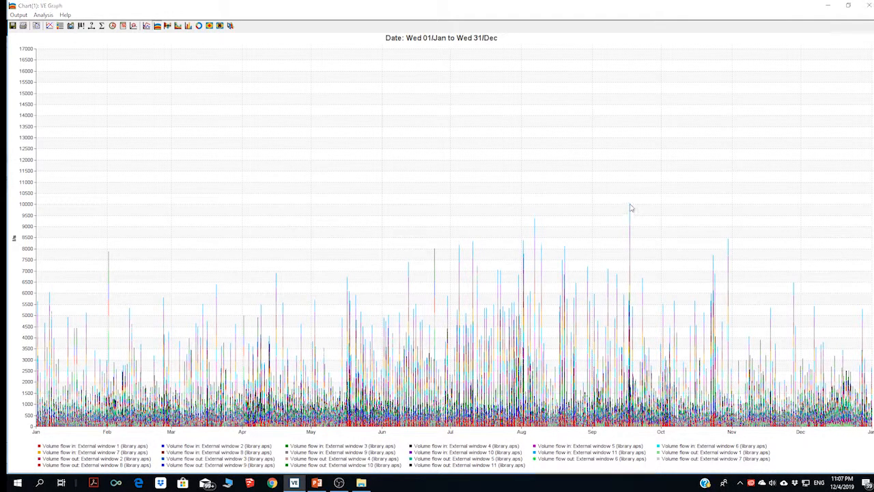
left_click(71, 25)
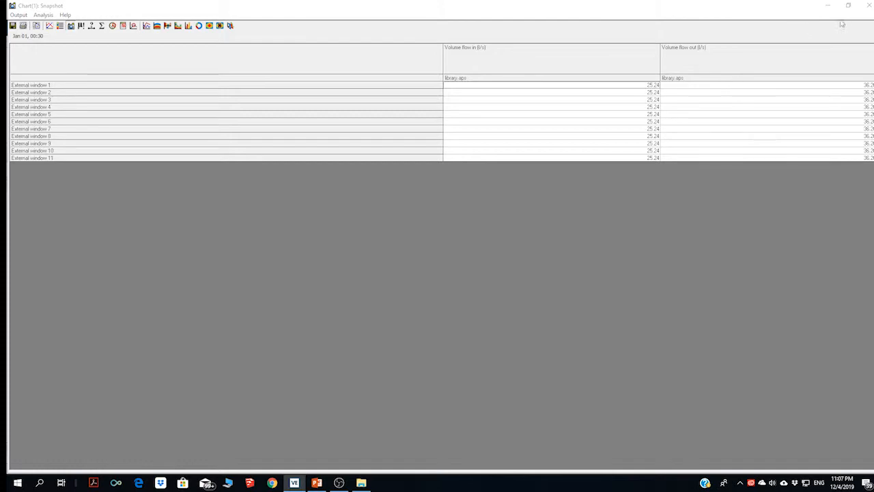
left_click(868, 6)
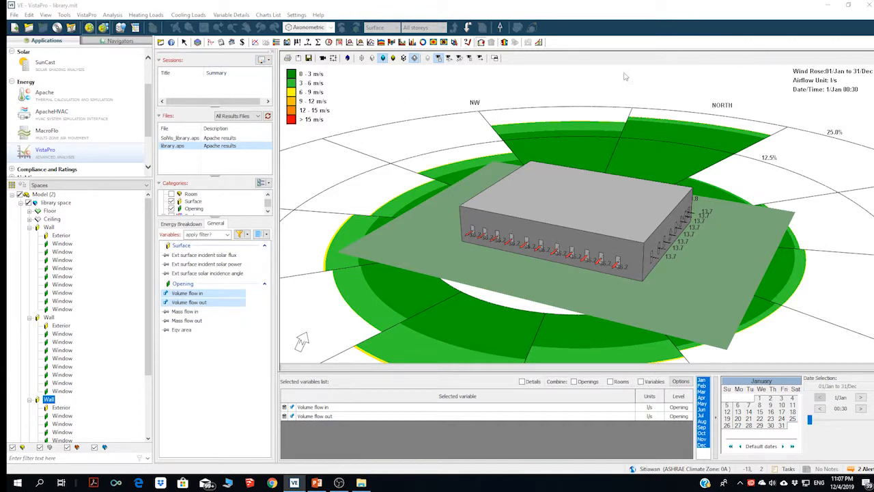
Step: Leave the 3D airflow view and compare the volume flows of different walls' windows in a VE Graph
left_click(481, 42)
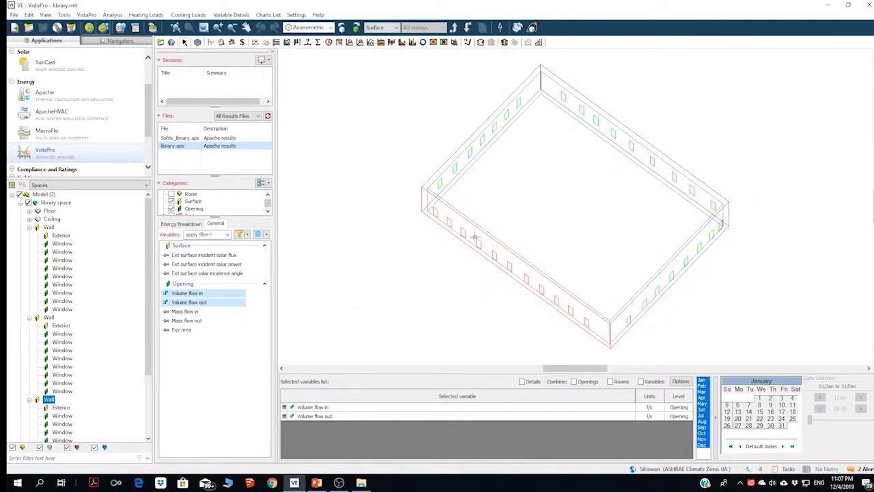
left_click(460, 161)
left_click(391, 43)
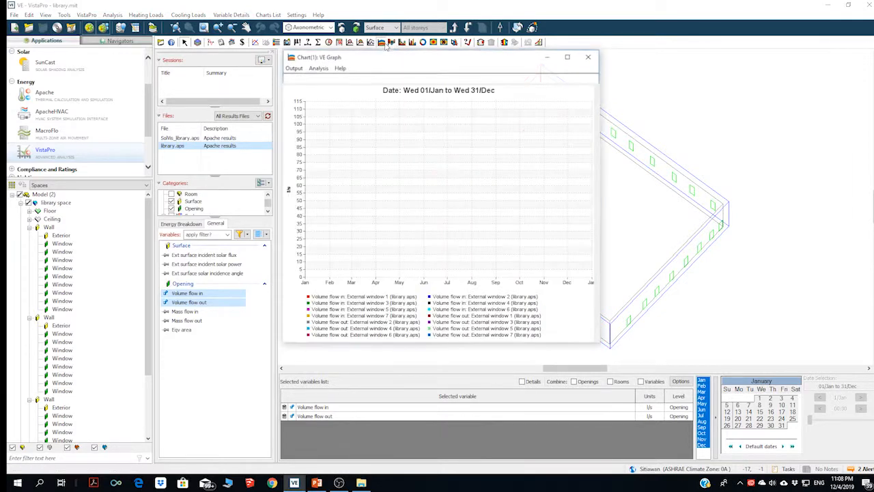
left_click(662, 286)
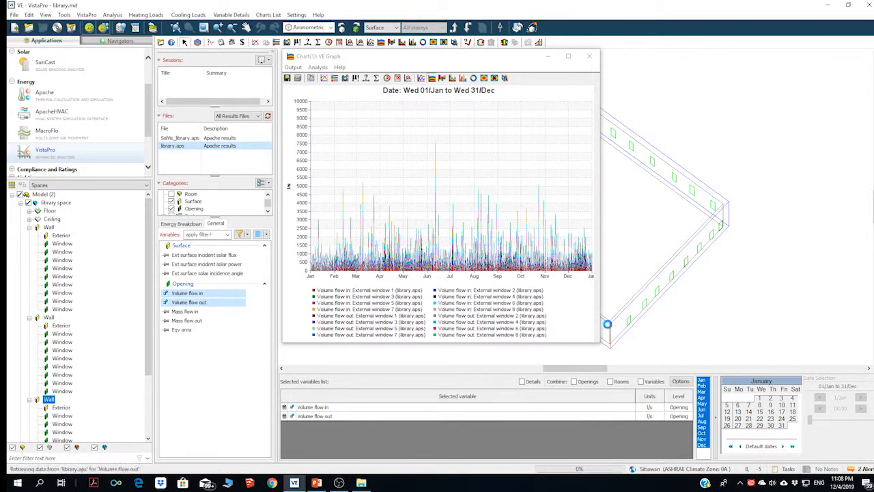
left_click(607, 323)
left_click(682, 182)
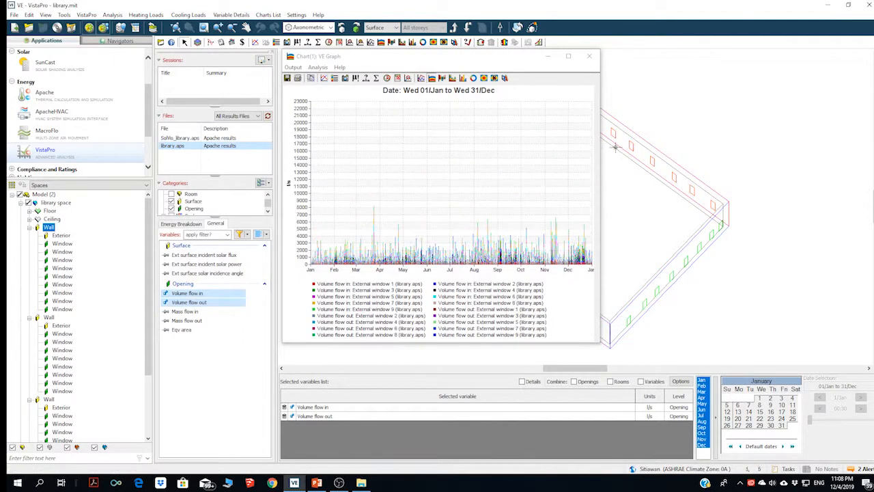
Step: Move the VE Graph clear of the model, check the west and south walls' volume flows, and close the graph
left_click_drag(517, 59, 277, 71)
left_click(460, 168)
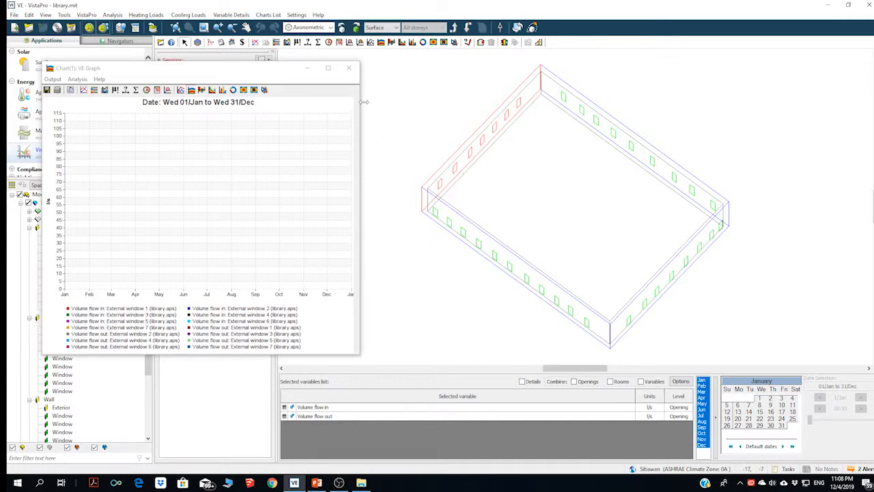
left_click(559, 283)
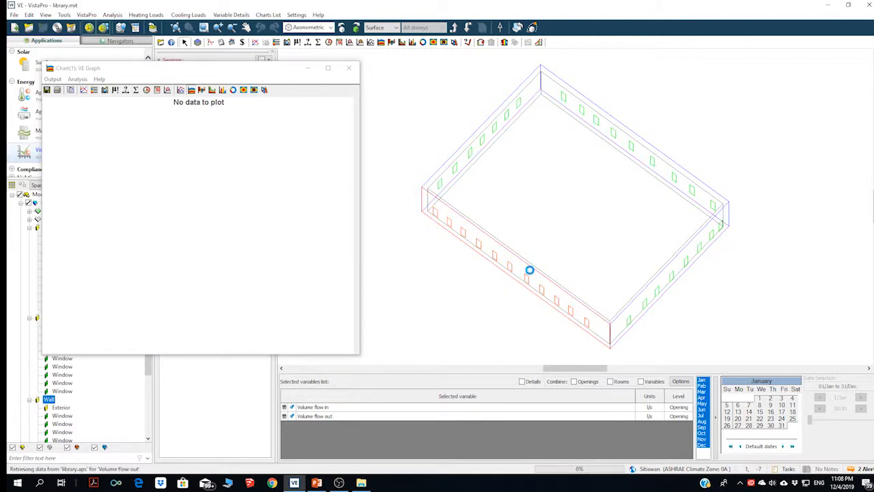
left_click(349, 68)
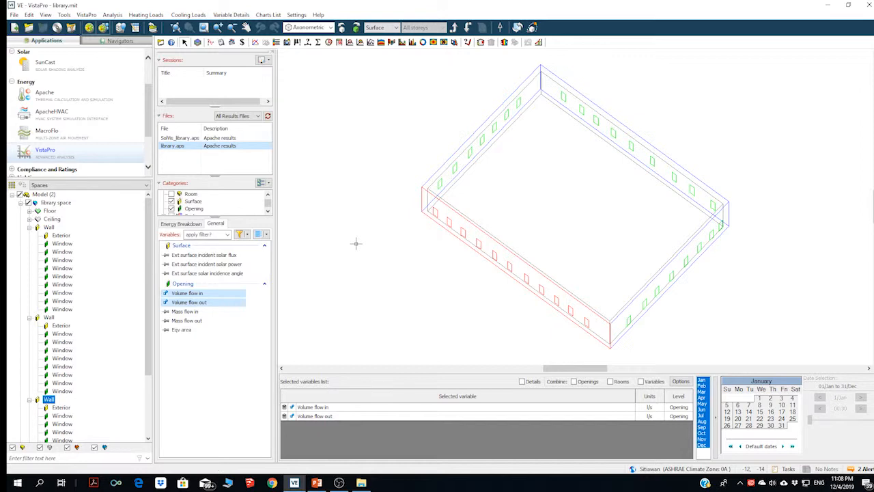
mouse_move(339, 482)
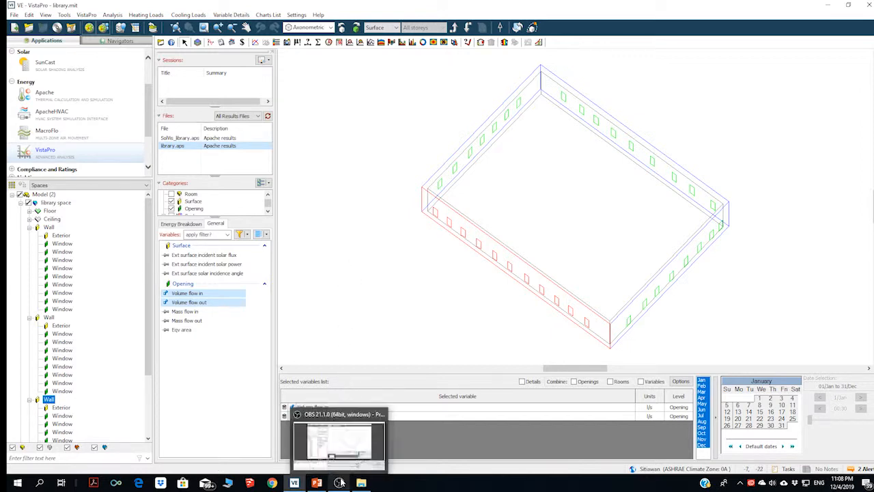
left_click(312, 470)
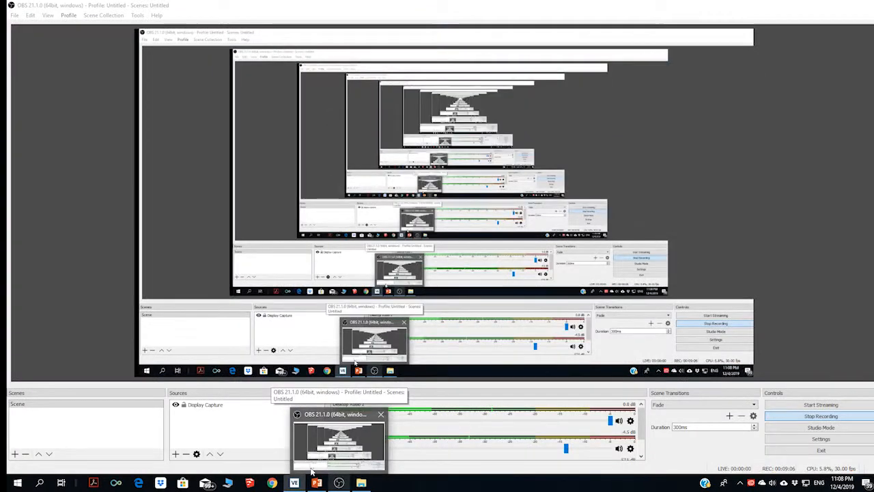